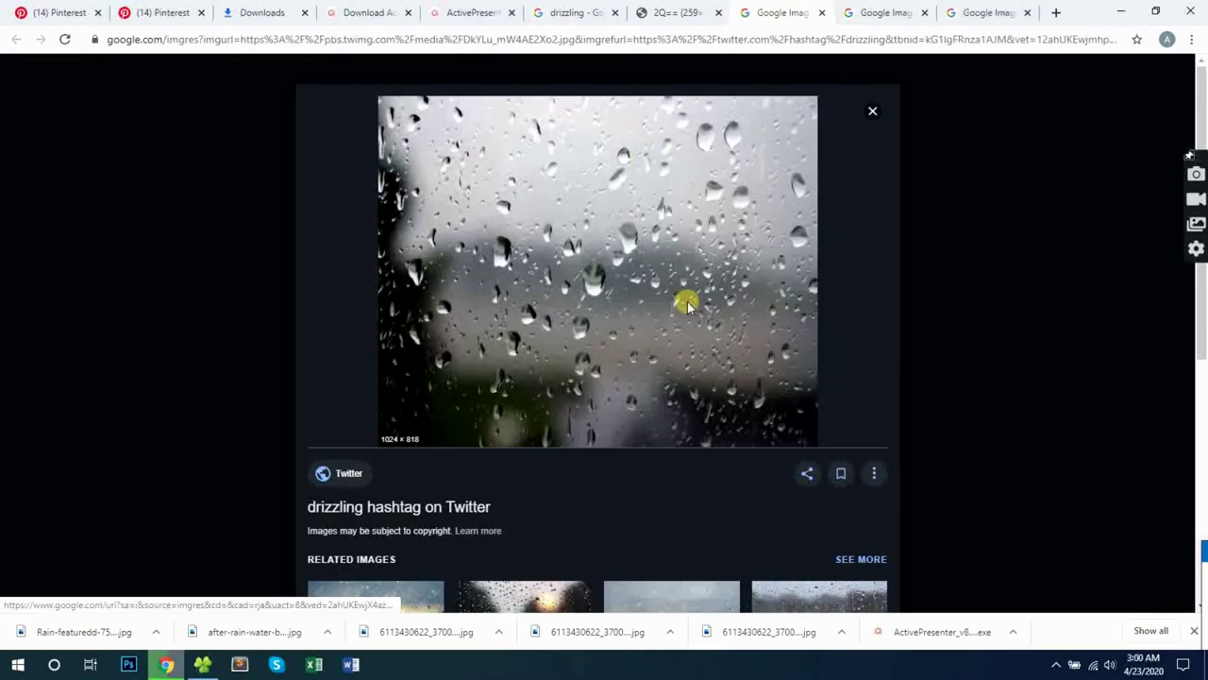
- Save the raindrop window photo from the Twitter result and go through the other open drizzle image results
left_click(491, 340)
scroll(491, 343, "down", 2)
scroll(491, 348, "down", 1)
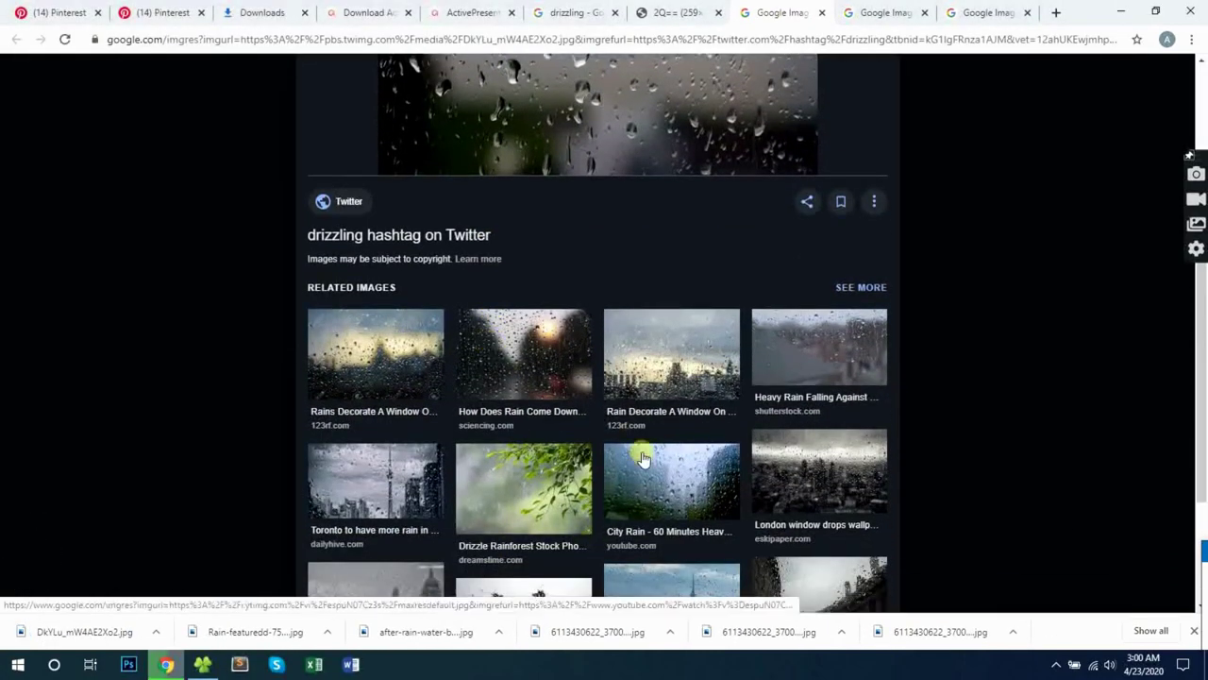
left_click(645, 462)
left_click(877, 12)
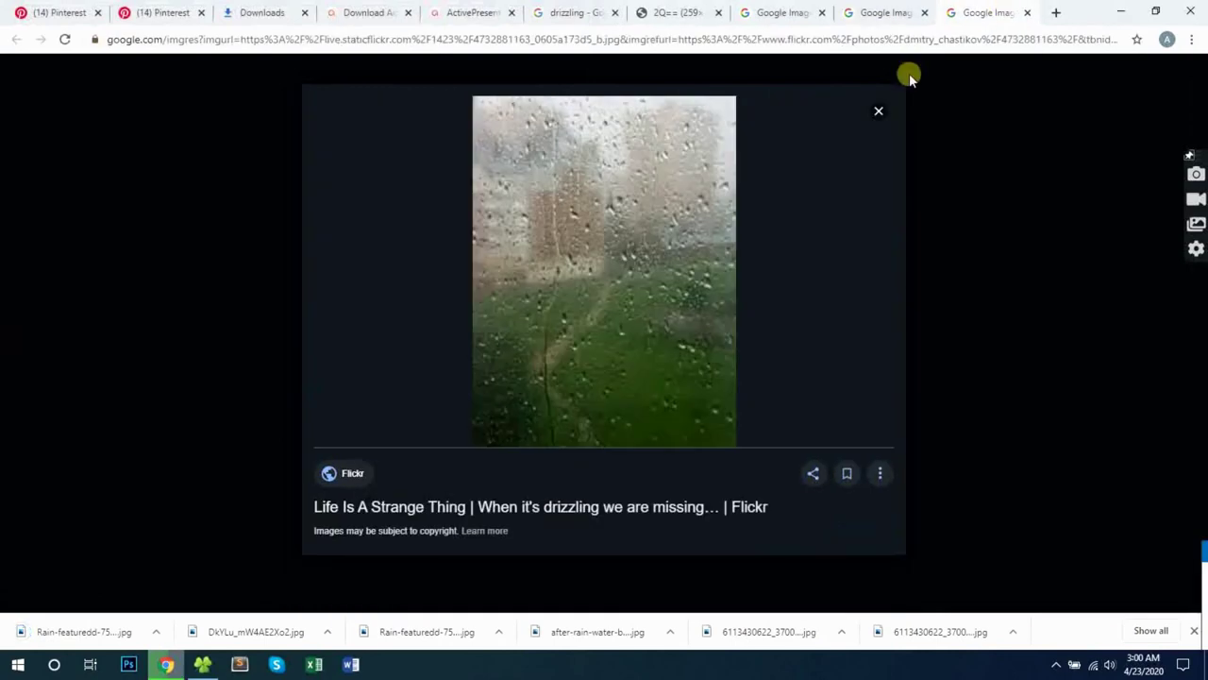
left_click(879, 111)
left_click(875, 14)
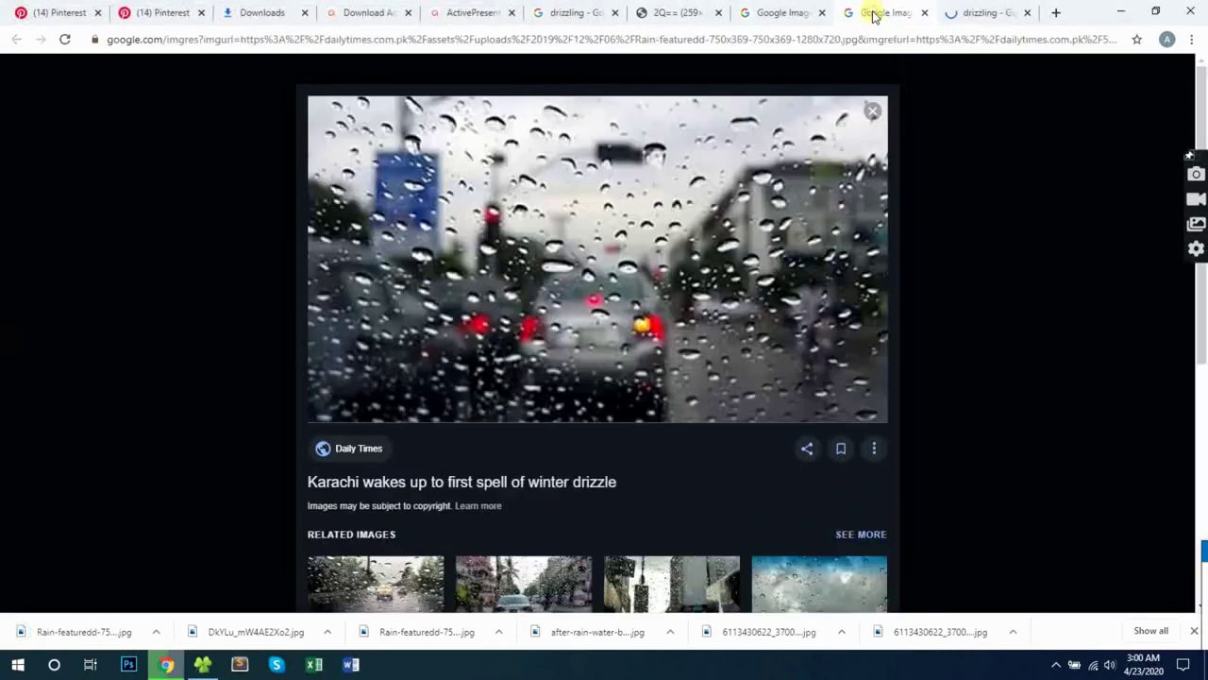
- Search for "pinterest" in a new browser tab and open the Pinterest home feed
left_click(1056, 14)
left_click(528, 294)
type("pinterest")
key("Return")
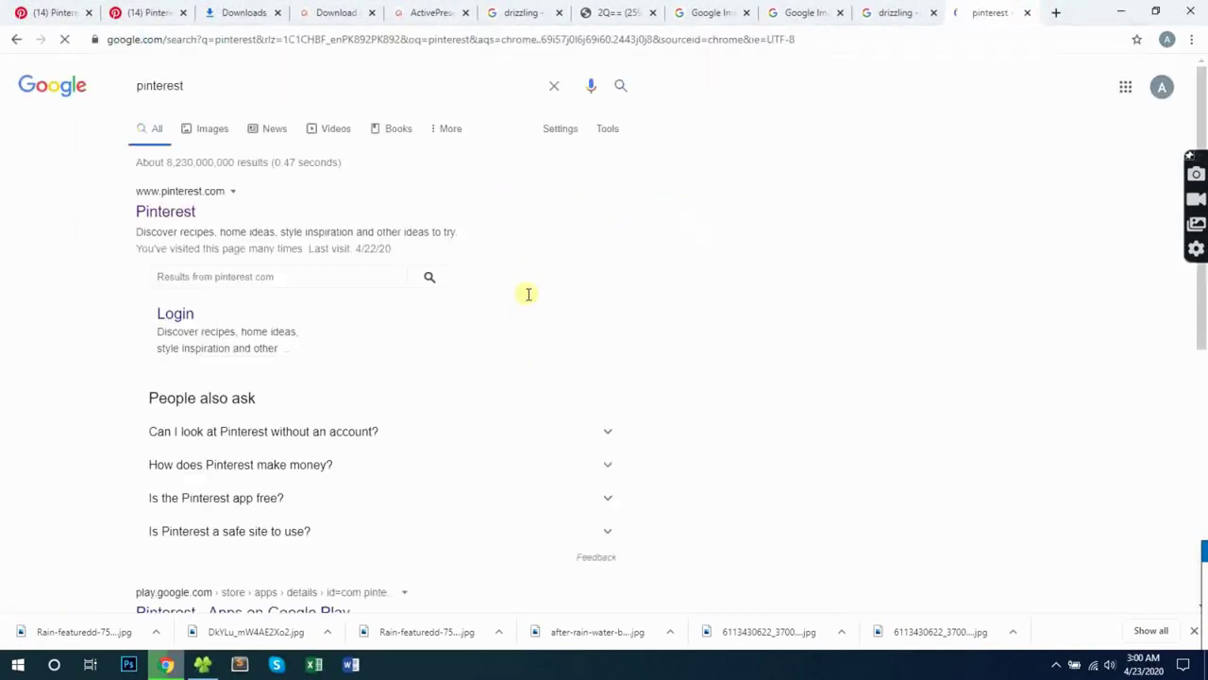
left_click(171, 209)
left_click(845, 75)
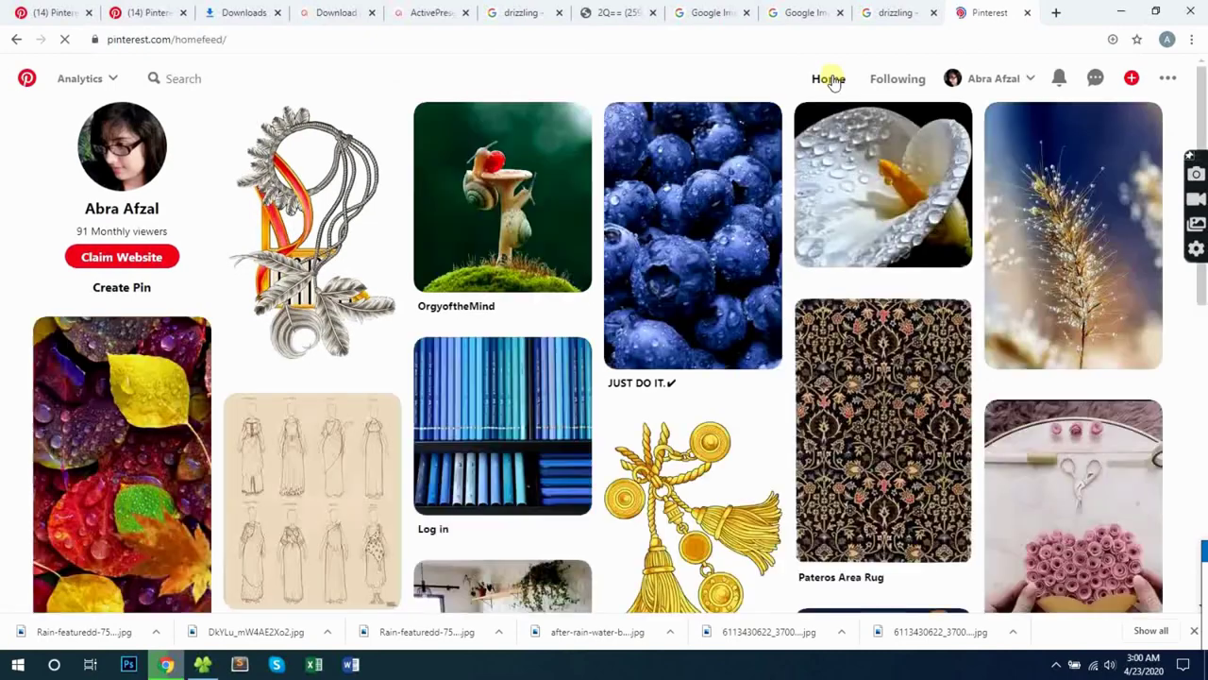
- Open the dewy white flower pin and the wet autumn leaves pin in separate browser tabs
right_click(886, 168)
left_click(889, 169)
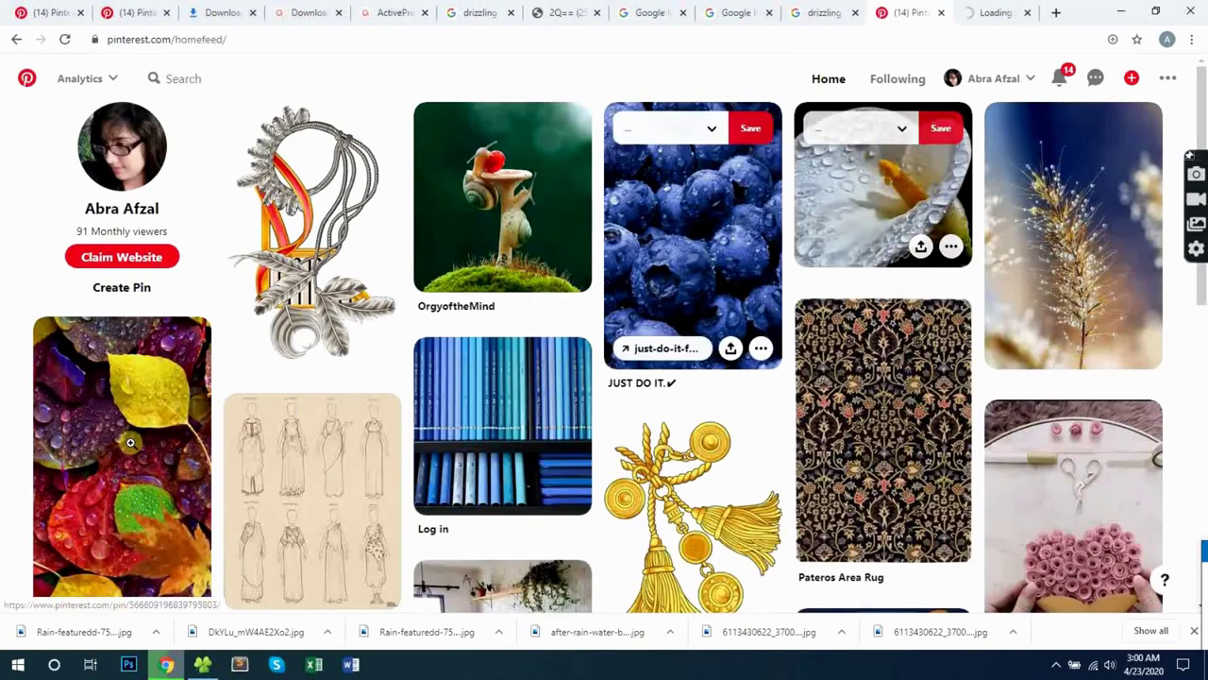
right_click(130, 213)
left_click(226, 230)
- Save the image of the dewy white flower pin to the computer
left_click(911, 13)
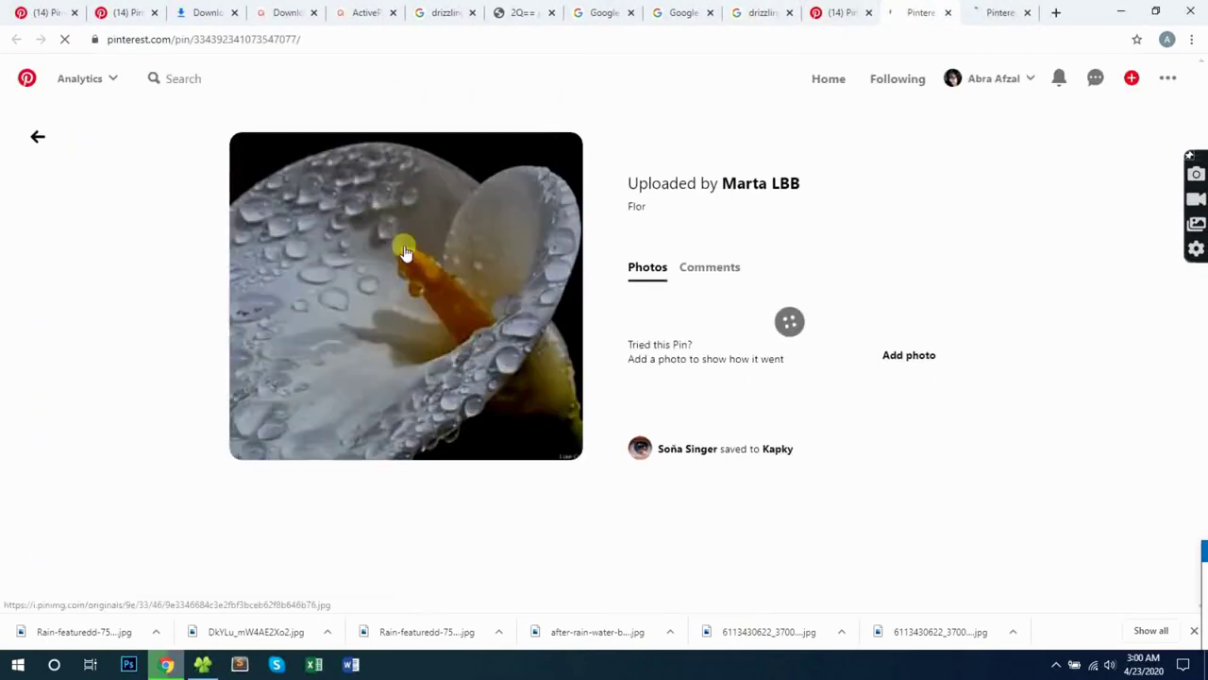
right_click(404, 246)
left_click(437, 382)
left_click(476, 337)
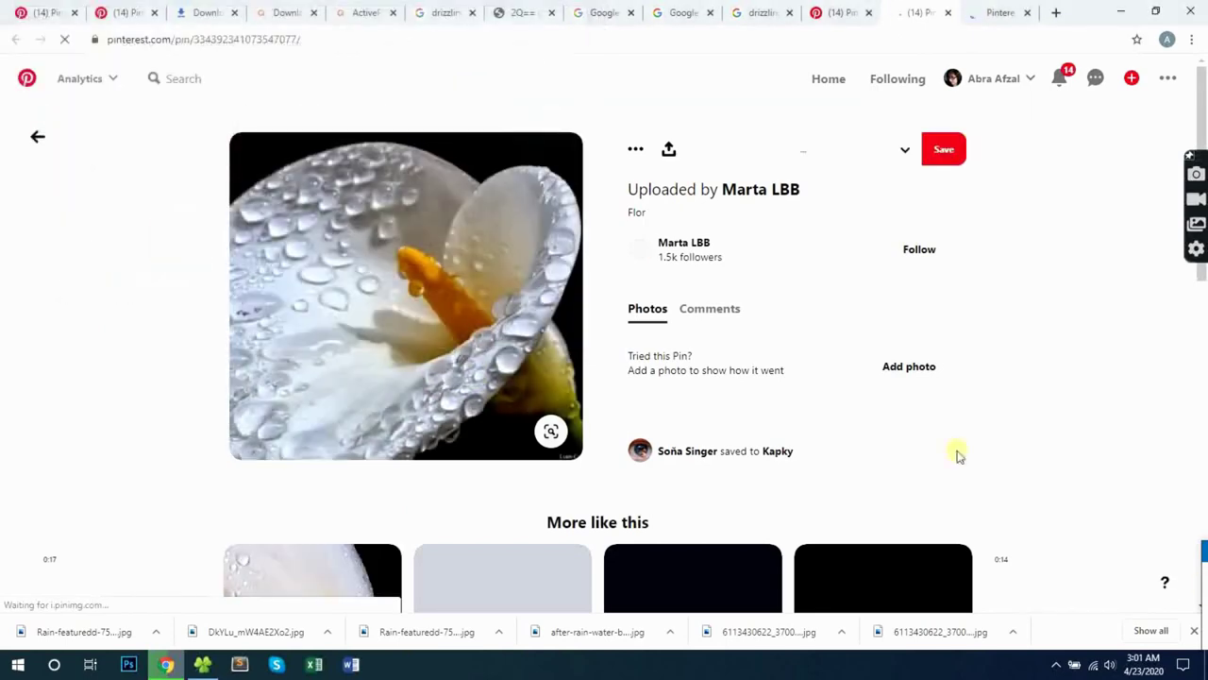
- Open the dew-covered rose pin from the similar pins in its own tab and save its image
scroll(1195, 532, "down", 3)
scroll(1196, 540, "down", 5)
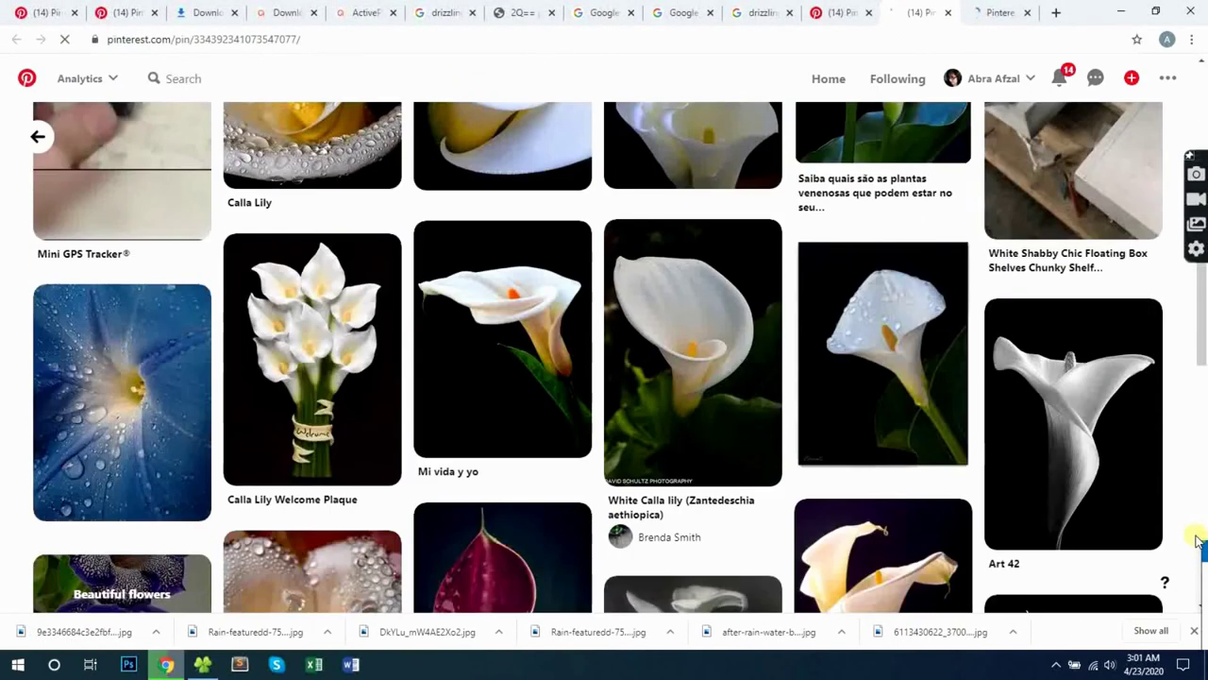
right_click(315, 579)
left_click(374, 364)
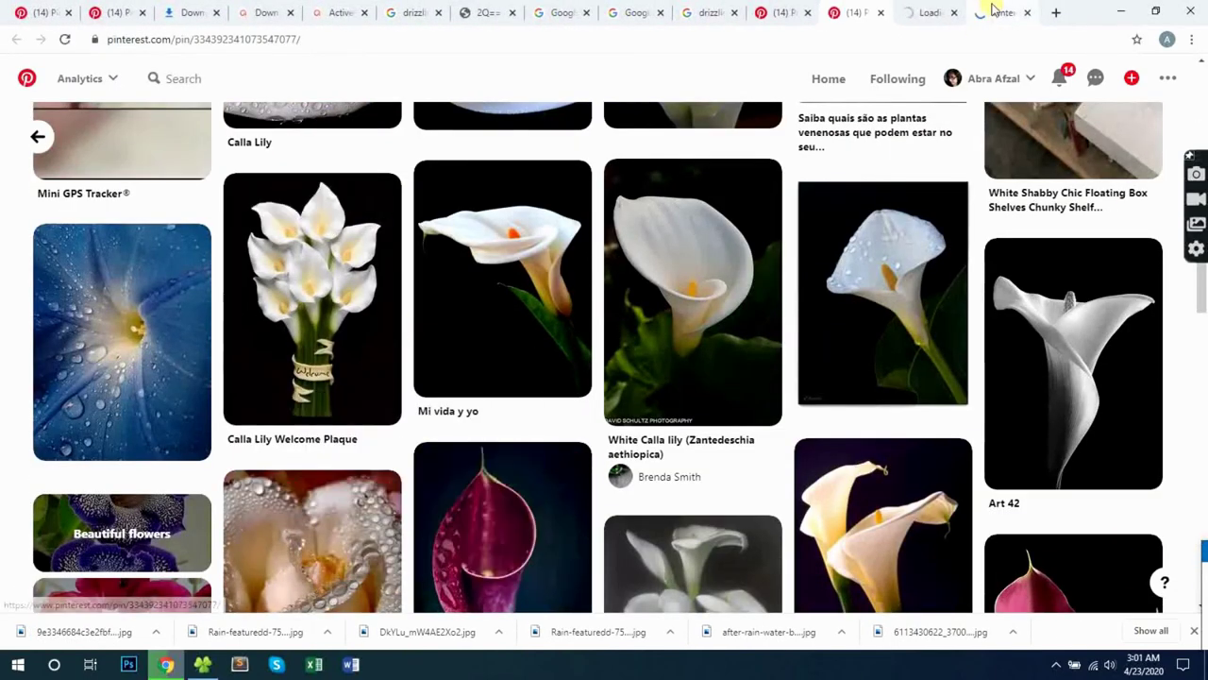
left_click(998, 12)
left_click(854, 13)
left_click(931, 13)
right_click(517, 272)
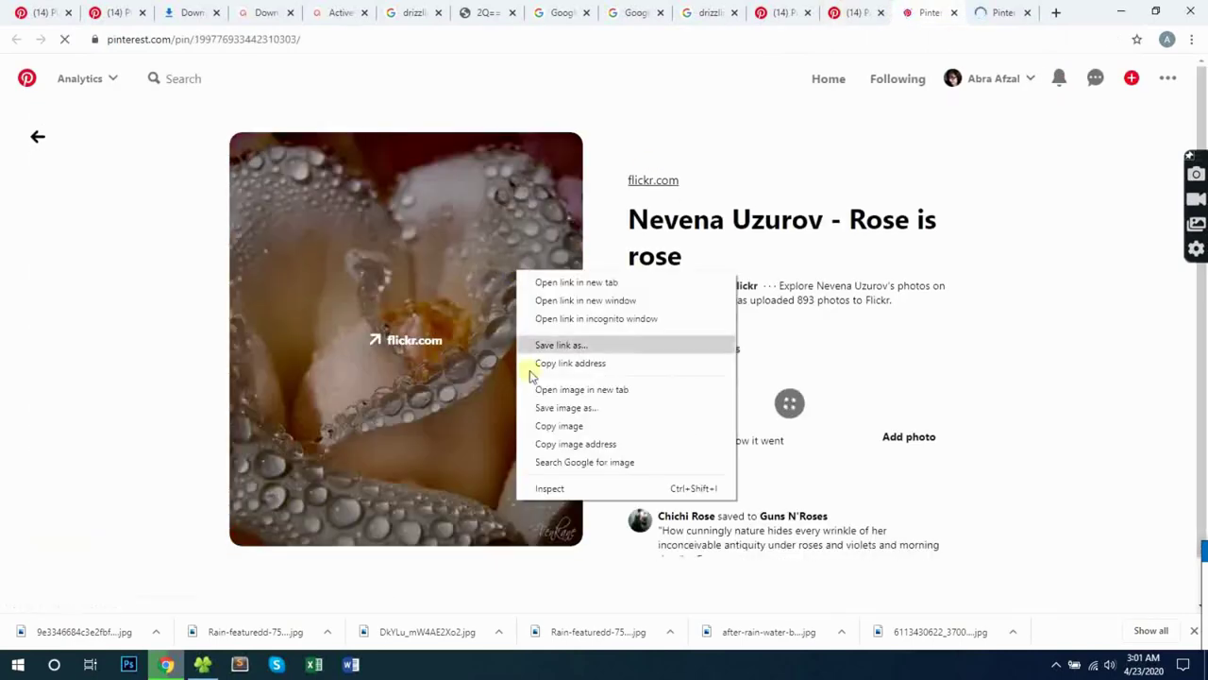
left_click(537, 409)
left_click(476, 337)
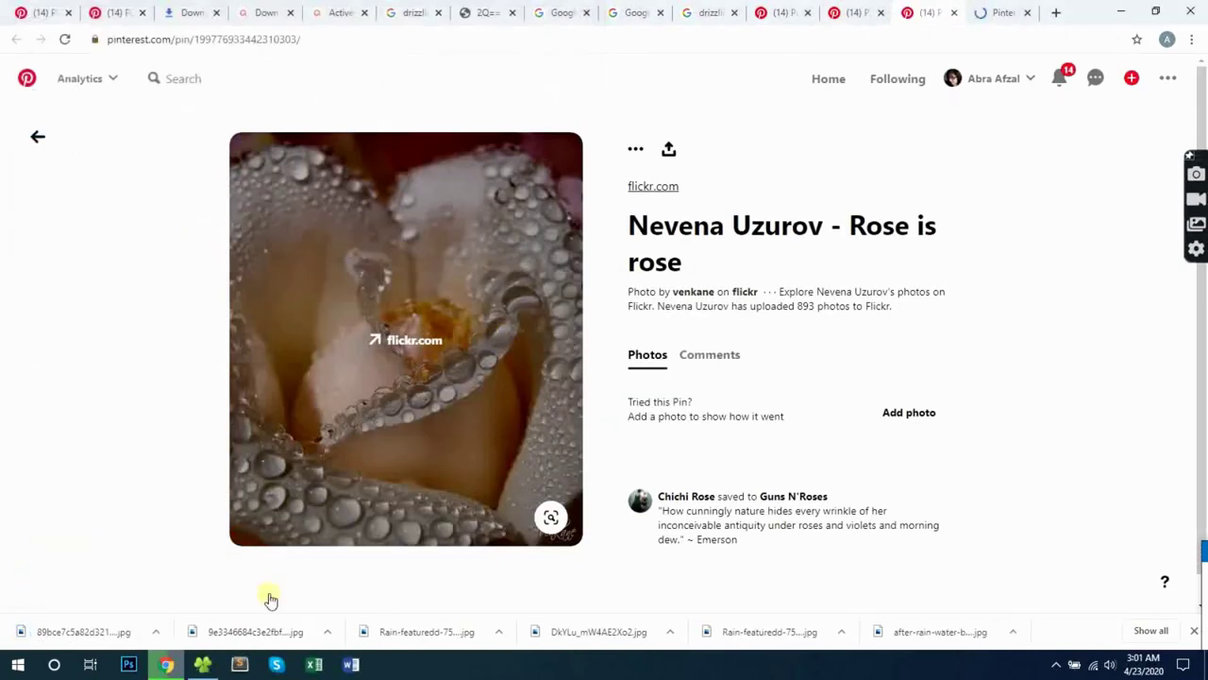
- Switch to Photoshop and create a new document with the International Paper preset at A3 size
left_click(130, 665)
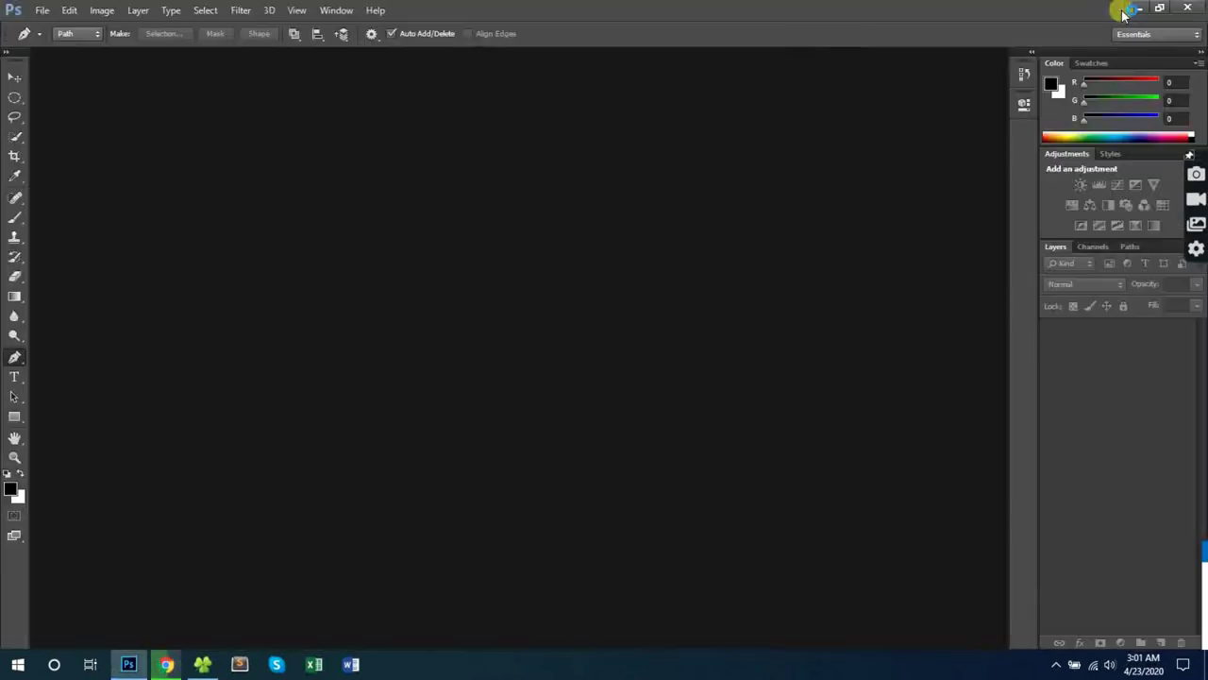
left_click(38, 11)
left_click(57, 29)
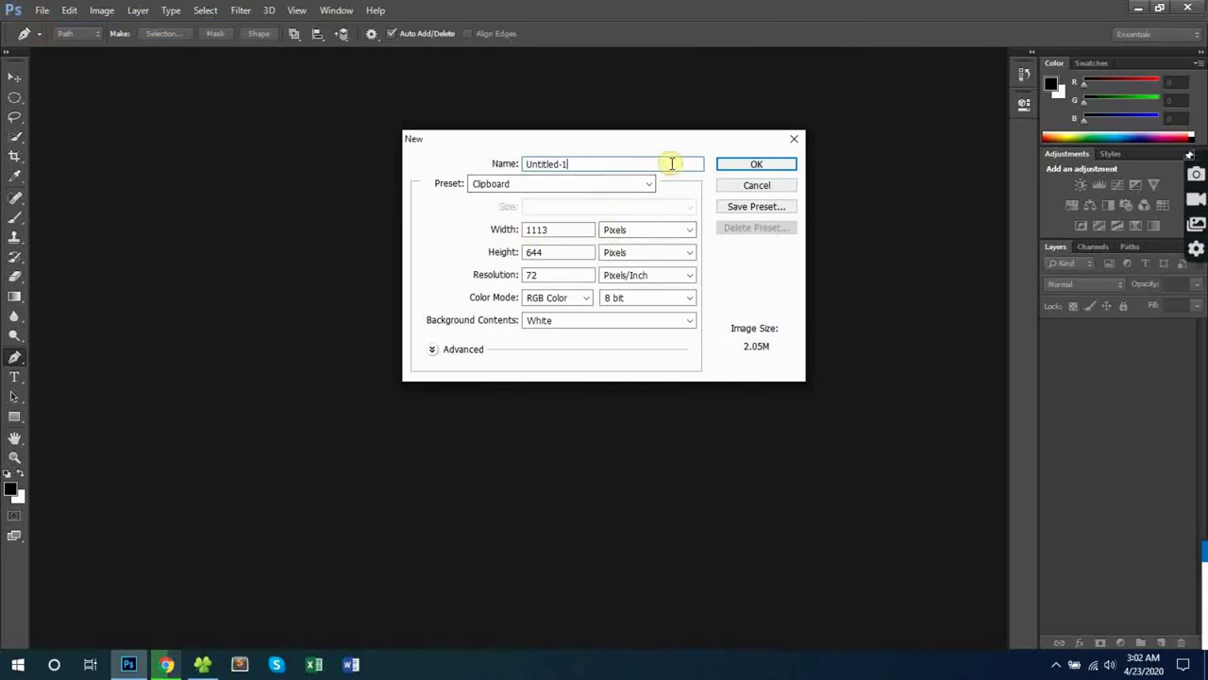
left_click(648, 184)
left_click(520, 235)
left_click(639, 183)
left_click(535, 244)
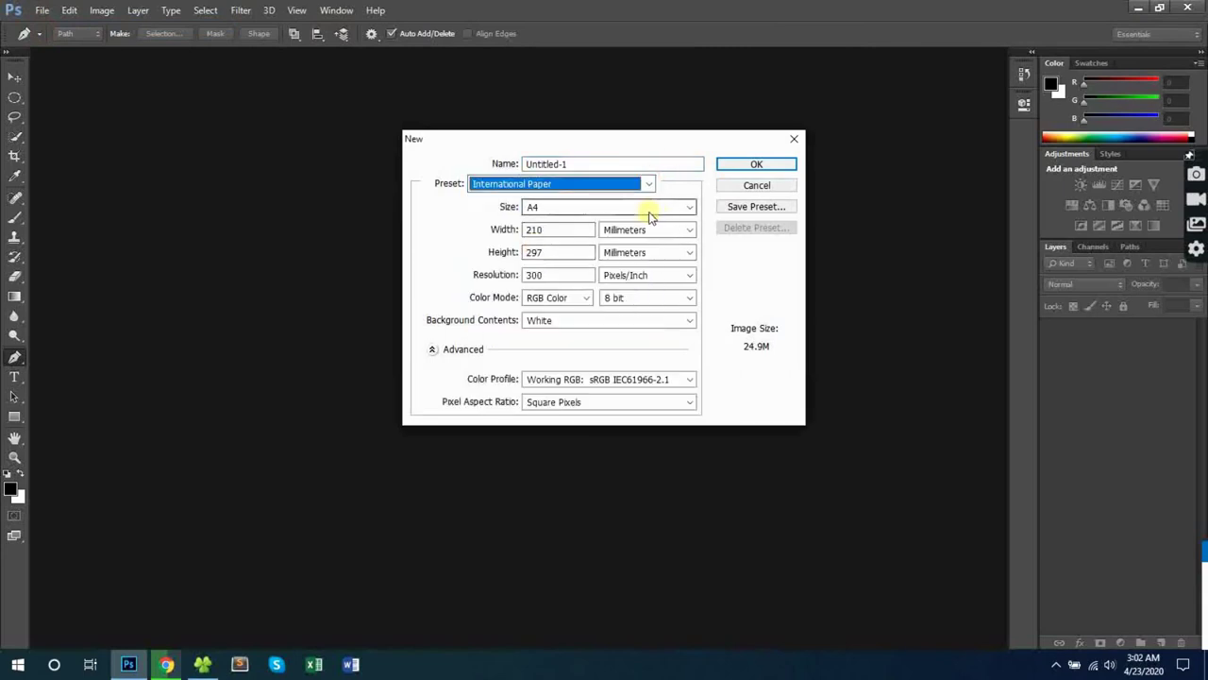
left_click(649, 208)
left_click(614, 237)
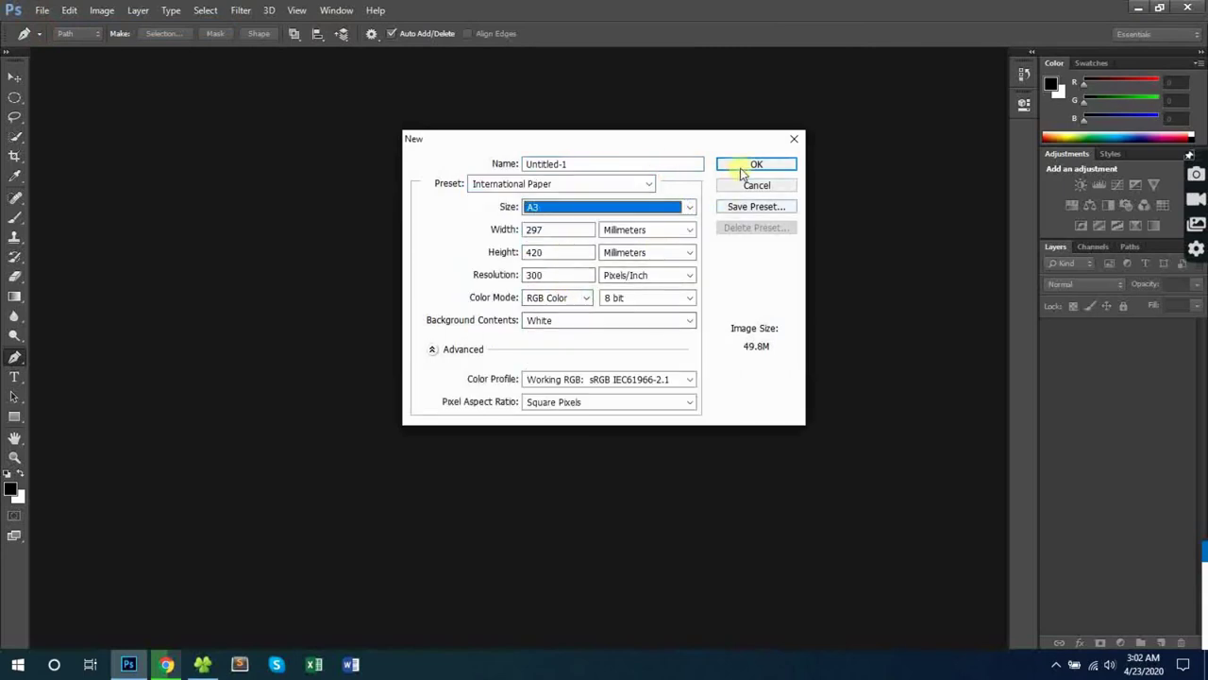
left_click(741, 167)
- Convert the background into an editable layer and rotate the canvas 90° clockwise to landscape
double_click(1146, 335)
key("Return")
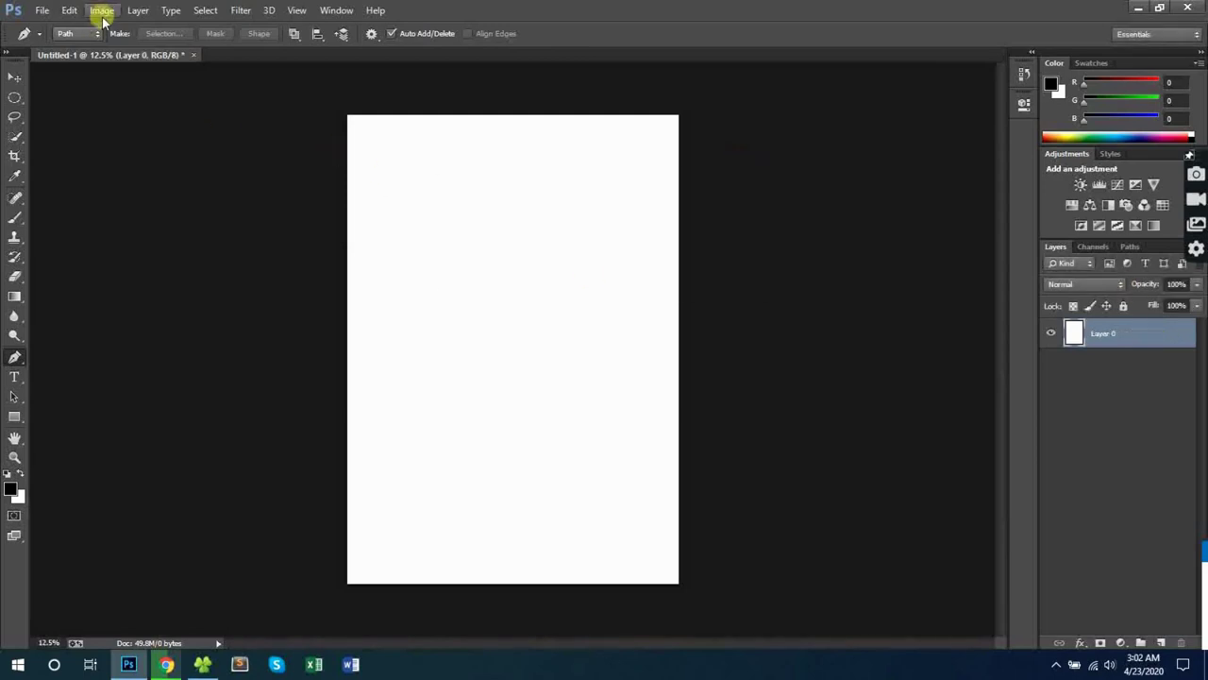
left_click(101, 10)
mouse_move(141, 149)
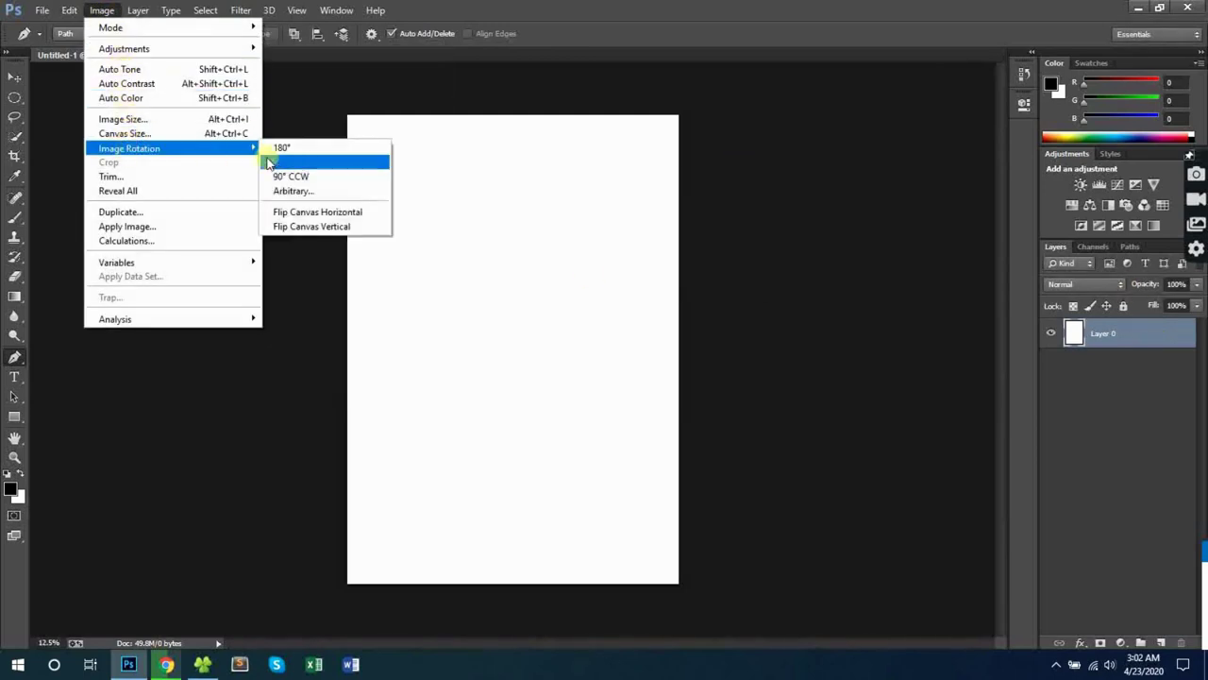
left_click(274, 159)
key("v")
- Open the orange flower, dewy grass, autumn leaves and blue leaf images from the Desktop folder "search for theme"
key("ctrl+o")
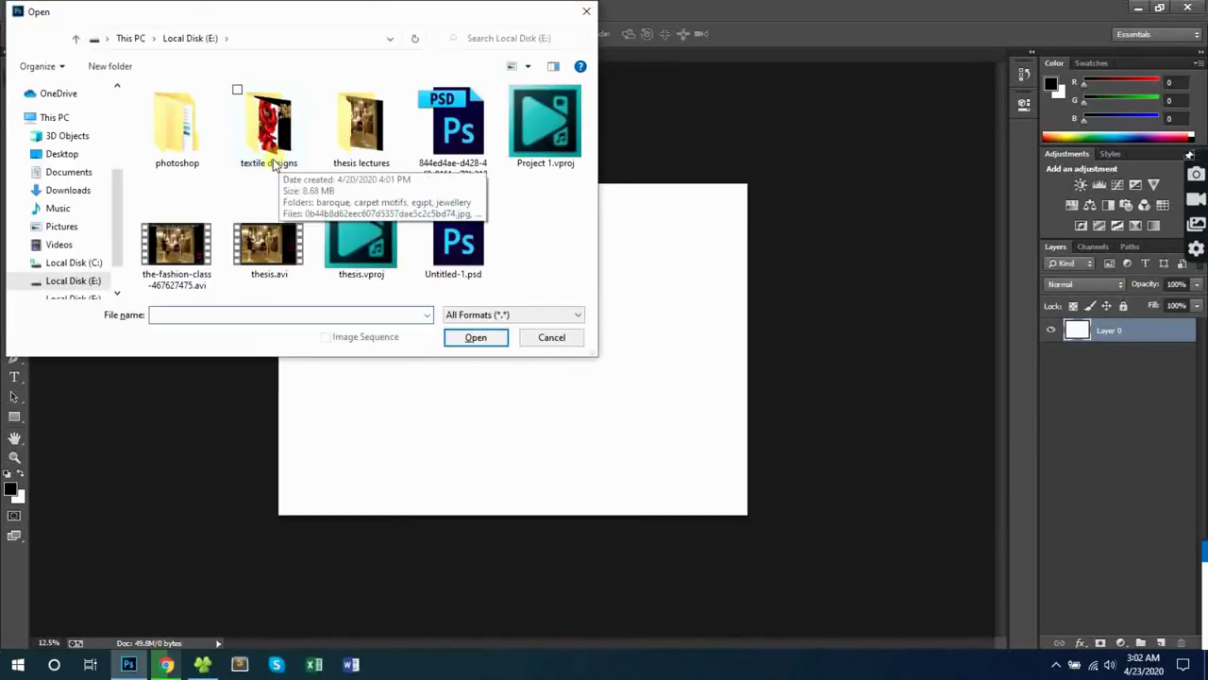
left_click(76, 38)
left_click(62, 153)
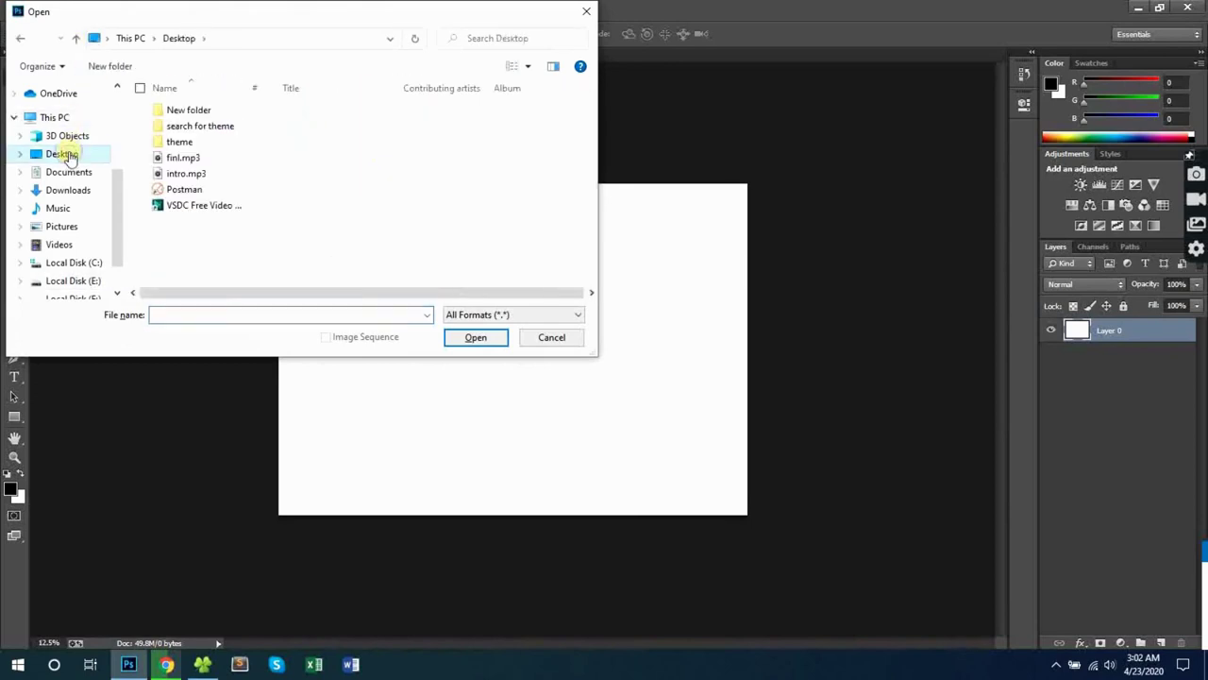
double_click(179, 130)
left_click(264, 121)
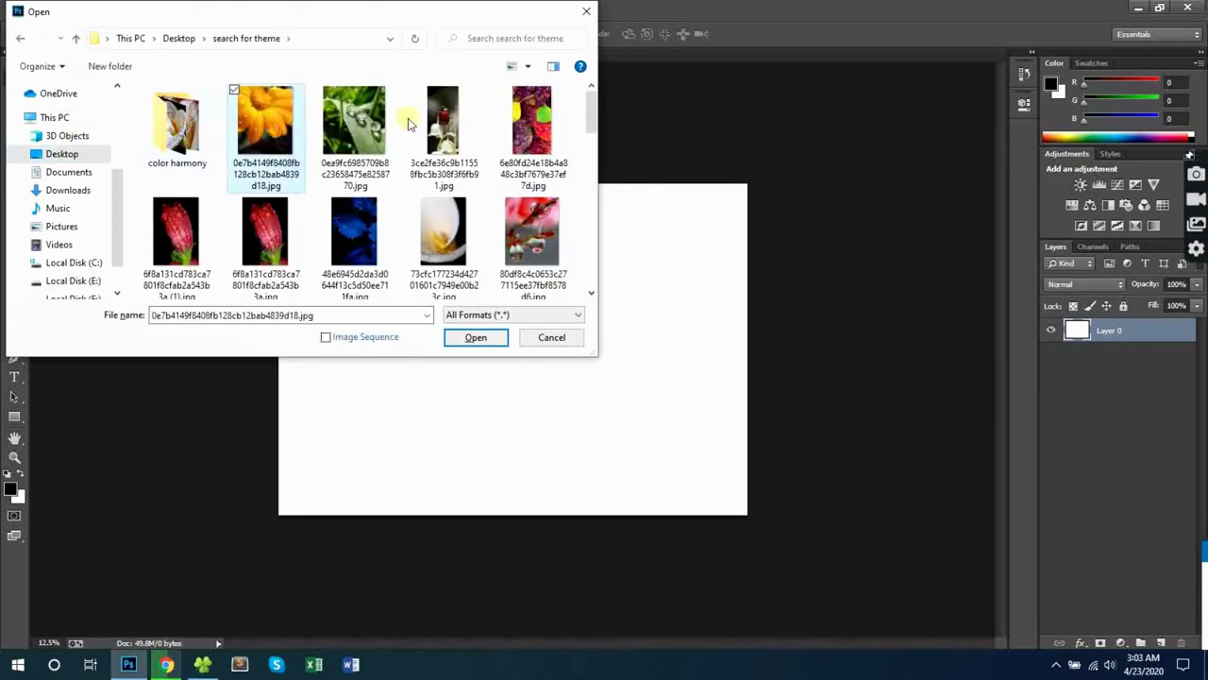
left_click(531, 121, "ctrl")
left_click(366, 216, "ctrl")
left_click(354, 120, "ctrl")
left_click(476, 337)
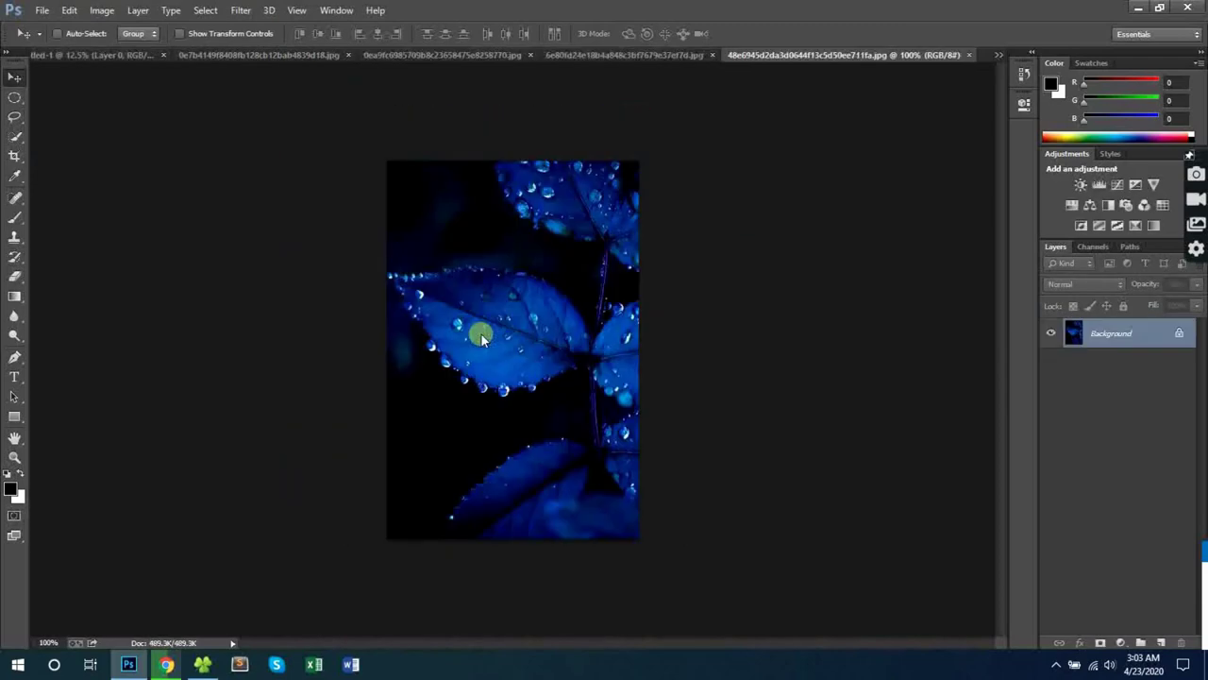
- Unlock the autumn leaves image's background and copy it into the lower-left corner of the Untitled-1 canvas
left_click(646, 57)
double_click(1163, 327)
left_click(730, 211)
left_click_drag(526, 356, 362, 433)
left_click_drag(362, 435, 298, 487)
- Enlarge the autumn leaves image proportionally from the canvas's lower-left corner
key("z")
triple_click(297, 484)
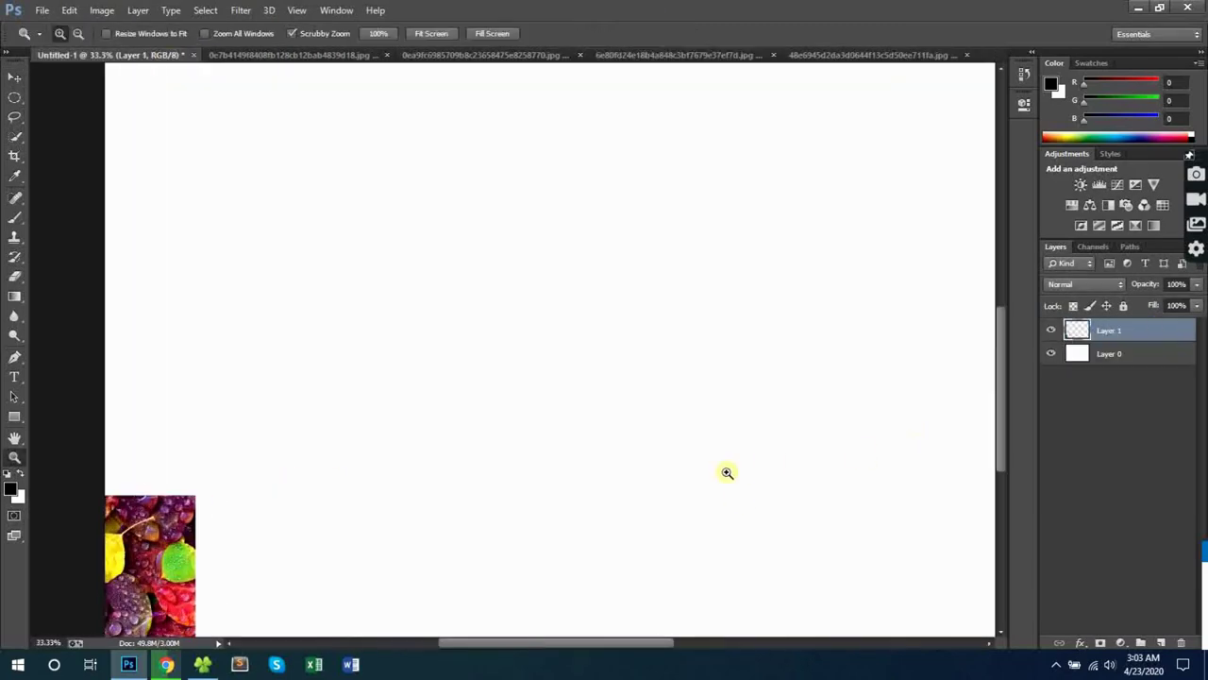
left_click_drag(591, 644, 562, 643)
left_click_drag(1002, 388, 1002, 432)
key("ctrl+t")
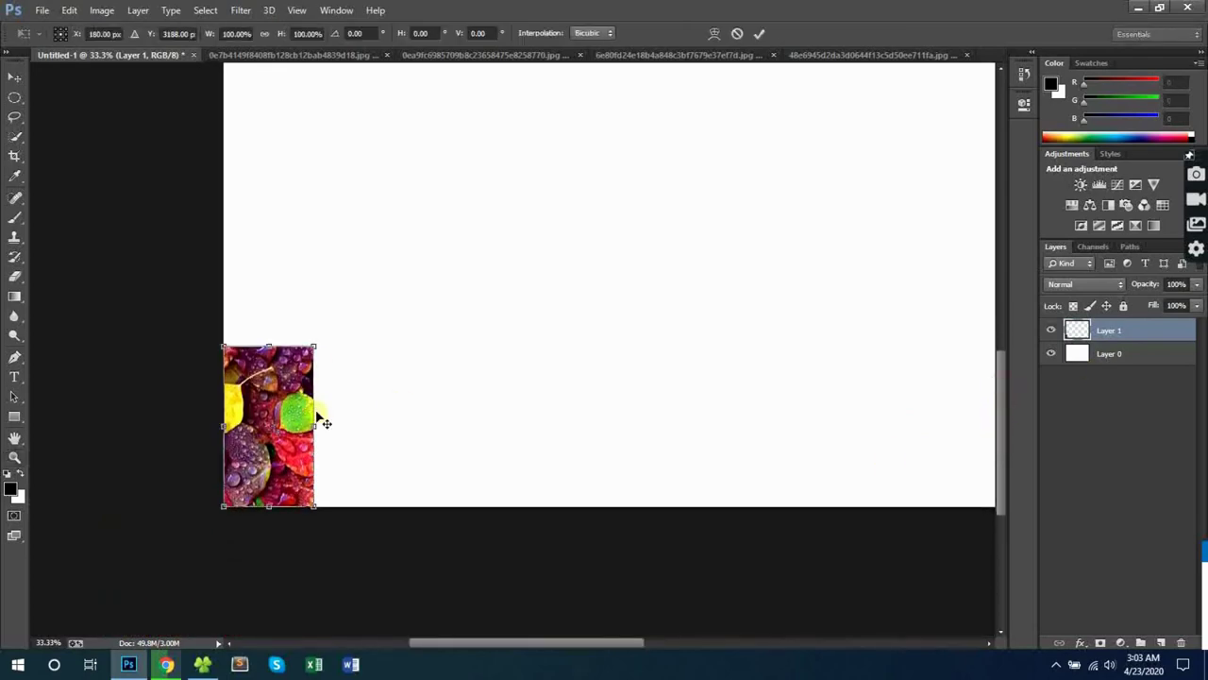
left_click_drag(314, 345, 625, 232)
key("Return")
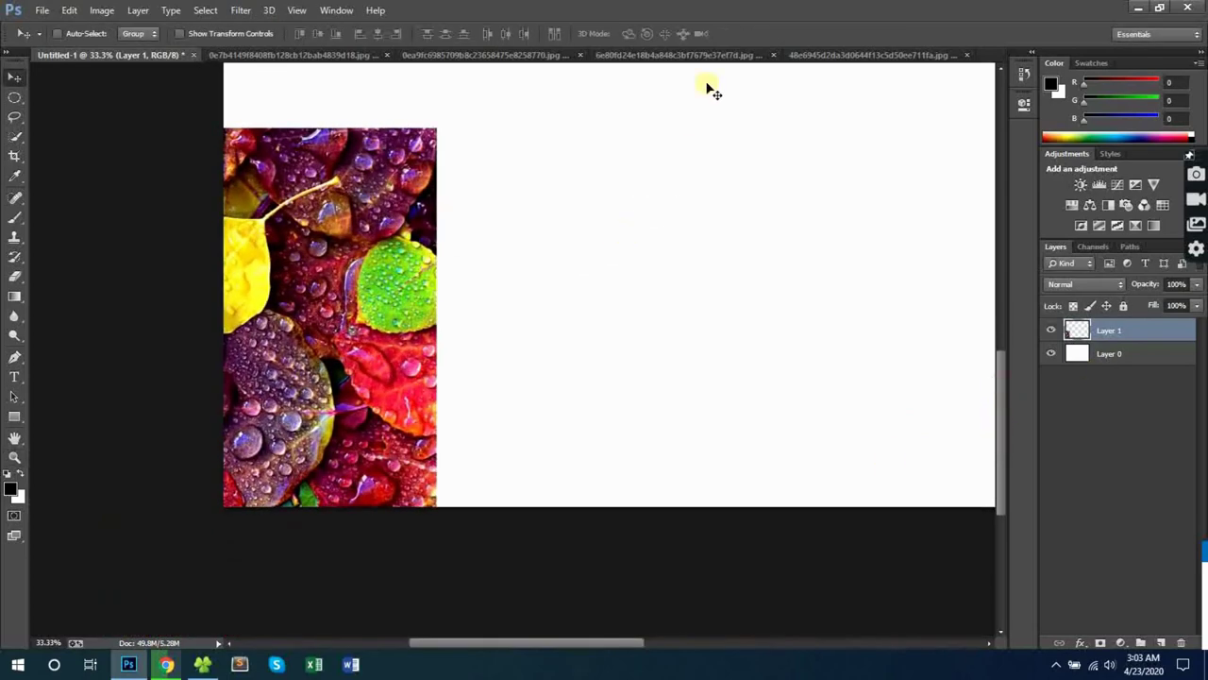
- Close the autumn leaves source image without saving it
left_click(770, 57)
left_click(845, 55)
left_click(605, 261)
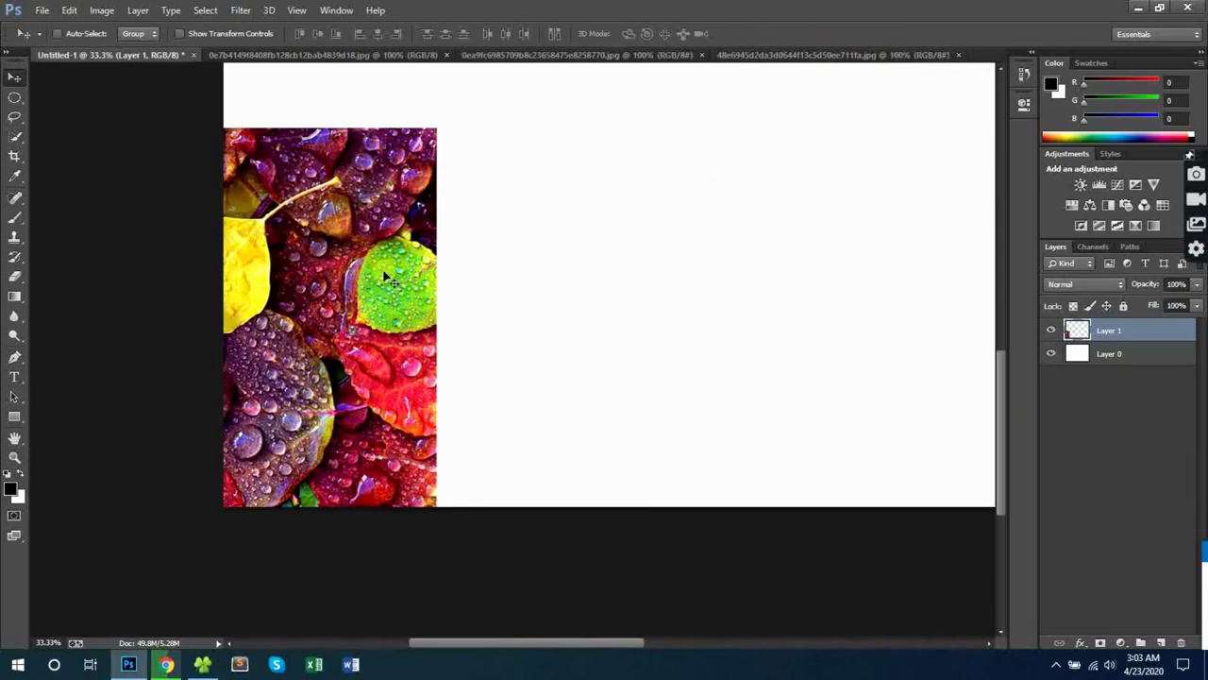
- Unlock the blue leaf image's background and copy it into the Untitled-1 canvas
key("z")
left_click_drag(520, 360, 486, 360)
key("v")
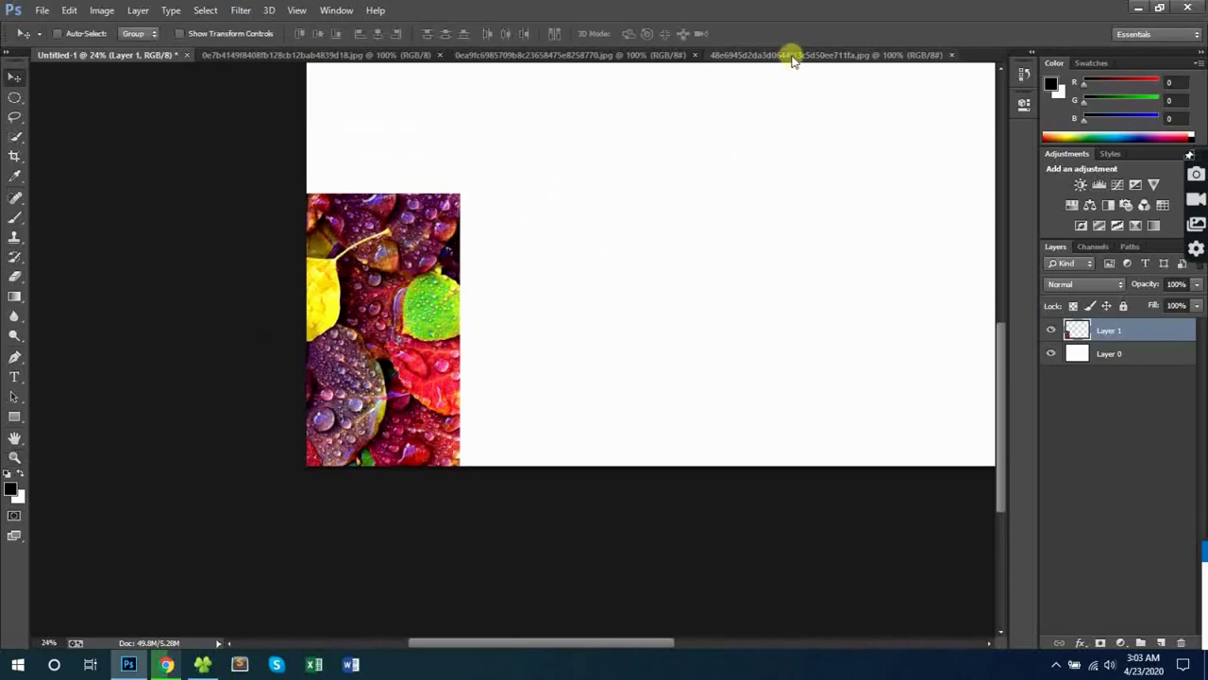
left_click(793, 61)
double_click(1162, 334)
key("Return")
left_click_drag(556, 382, 674, 181)
- Enlarge the blue leaf image and position it to the upper right of the autumn leaves
key("ctrl+t")
left_click_drag(628, 215, 488, 353)
left_click_drag(533, 320, 599, 273)
key("Return")
- Close the blue leaf source image without saving it
left_click(817, 57)
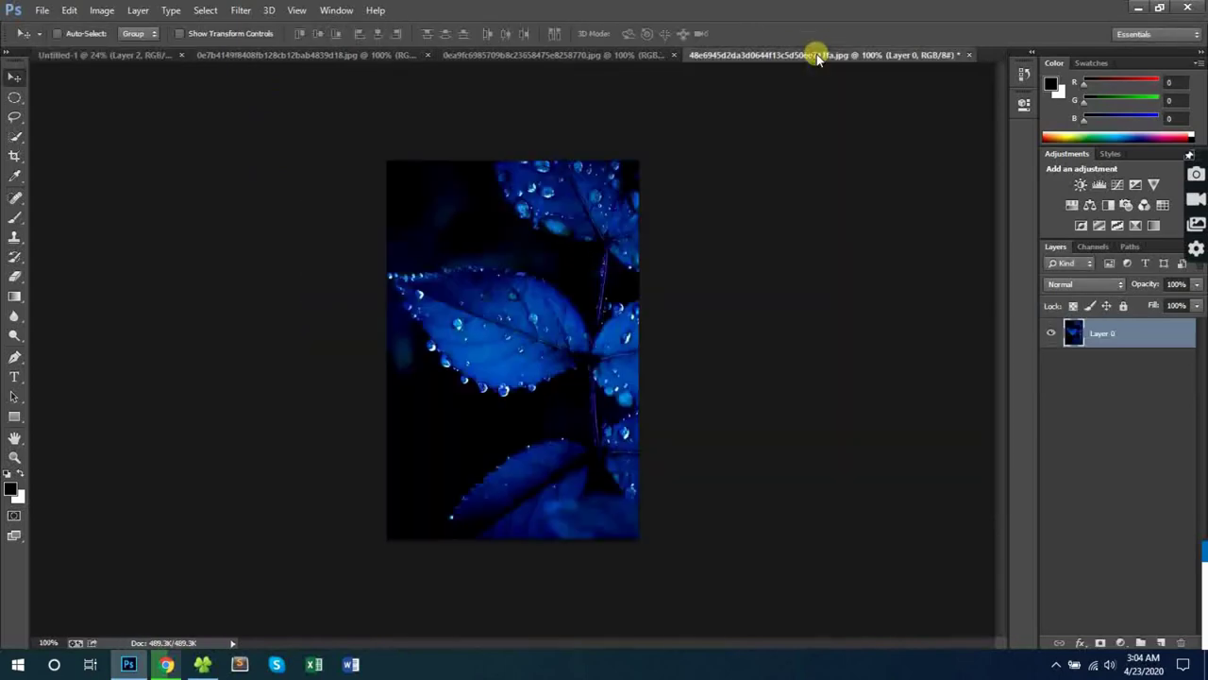
left_click(968, 54)
left_click(607, 261)
- Outline the broad droplet-covered blade in the grass image with the Pen tool, make a selection and copy it to a new layer
left_click(627, 55)
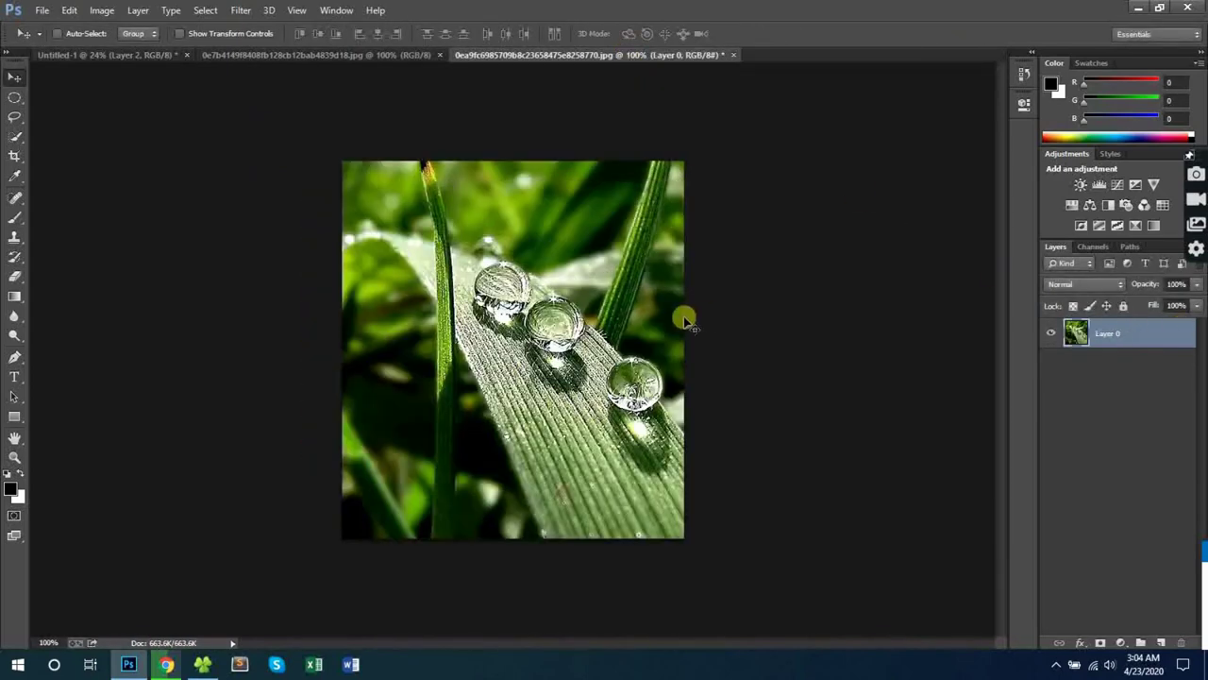
key("p")
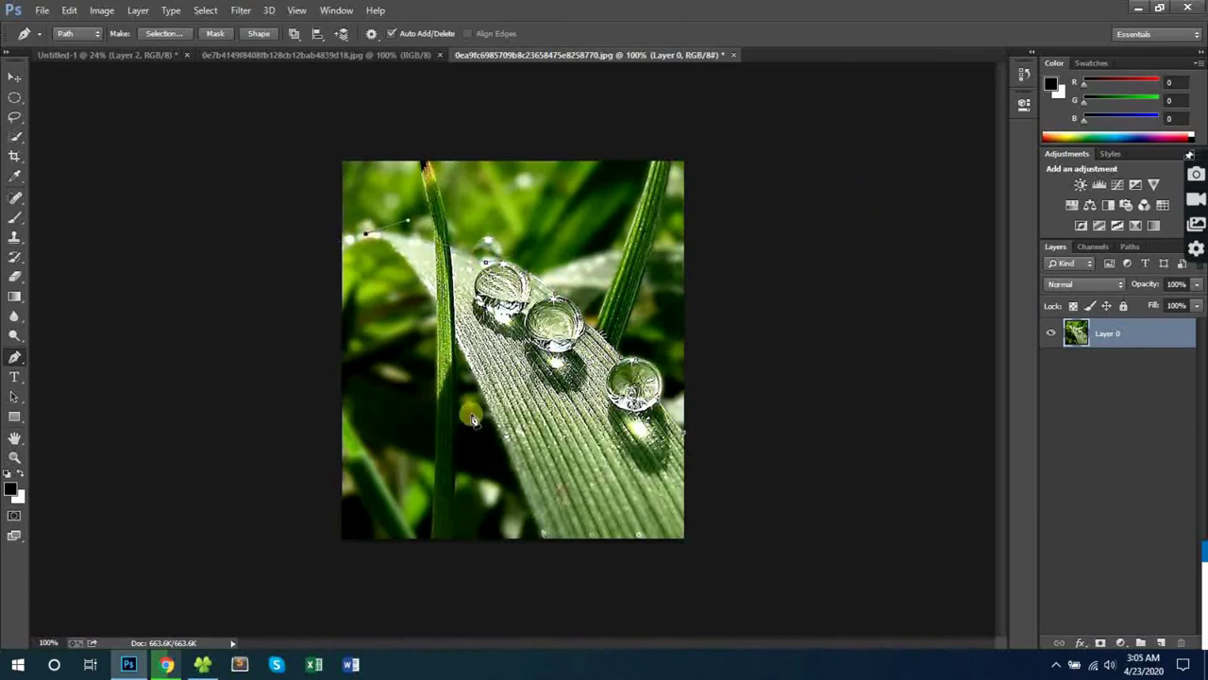
left_click_drag(497, 432, 550, 604)
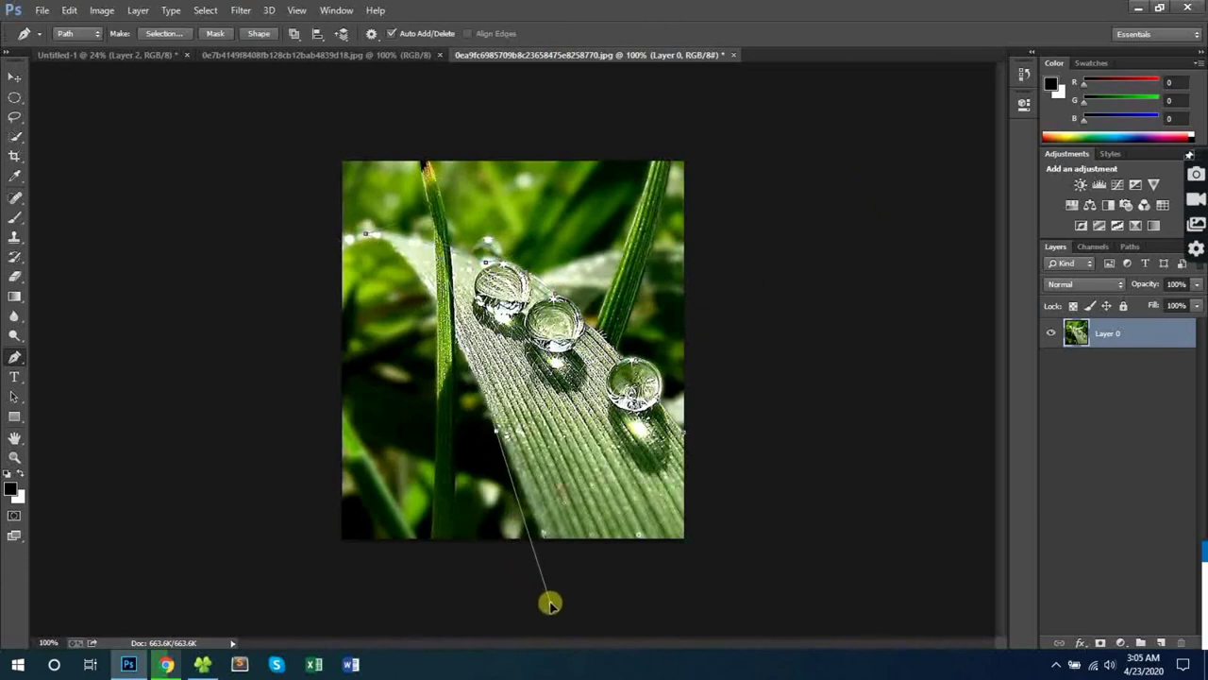
left_click(496, 432, "alt")
left_click(544, 543)
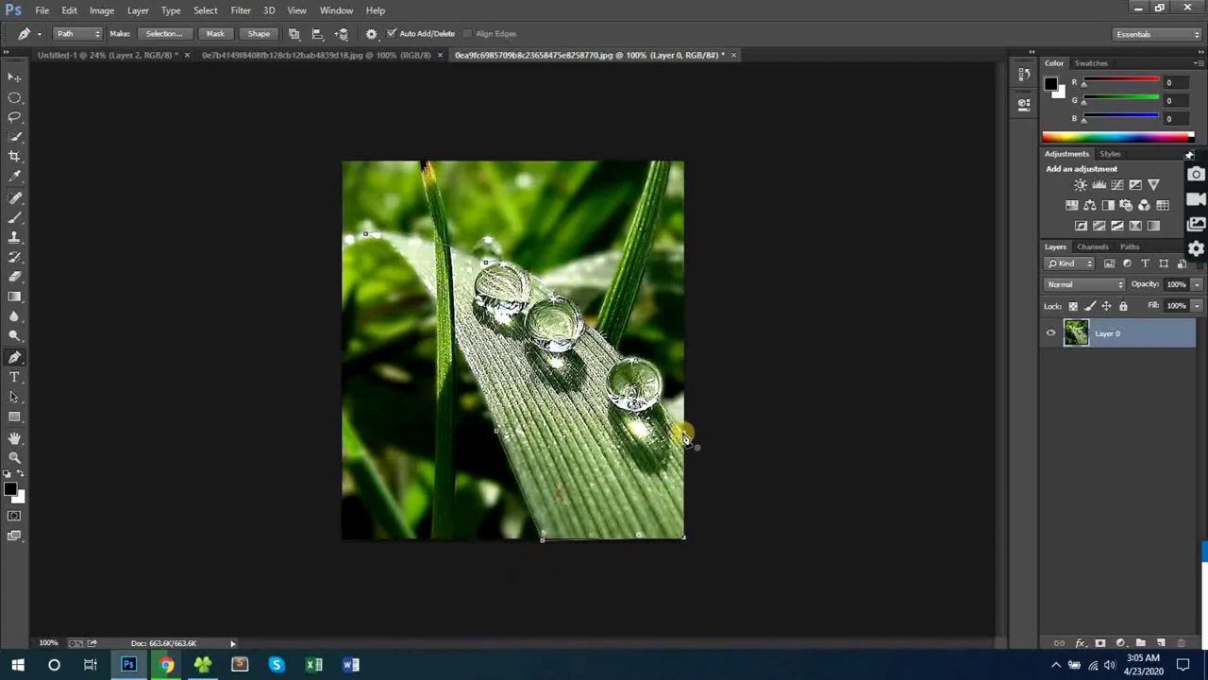
right_click(686, 438)
left_click(768, 132)
key("Return")
key("ctrl+j")
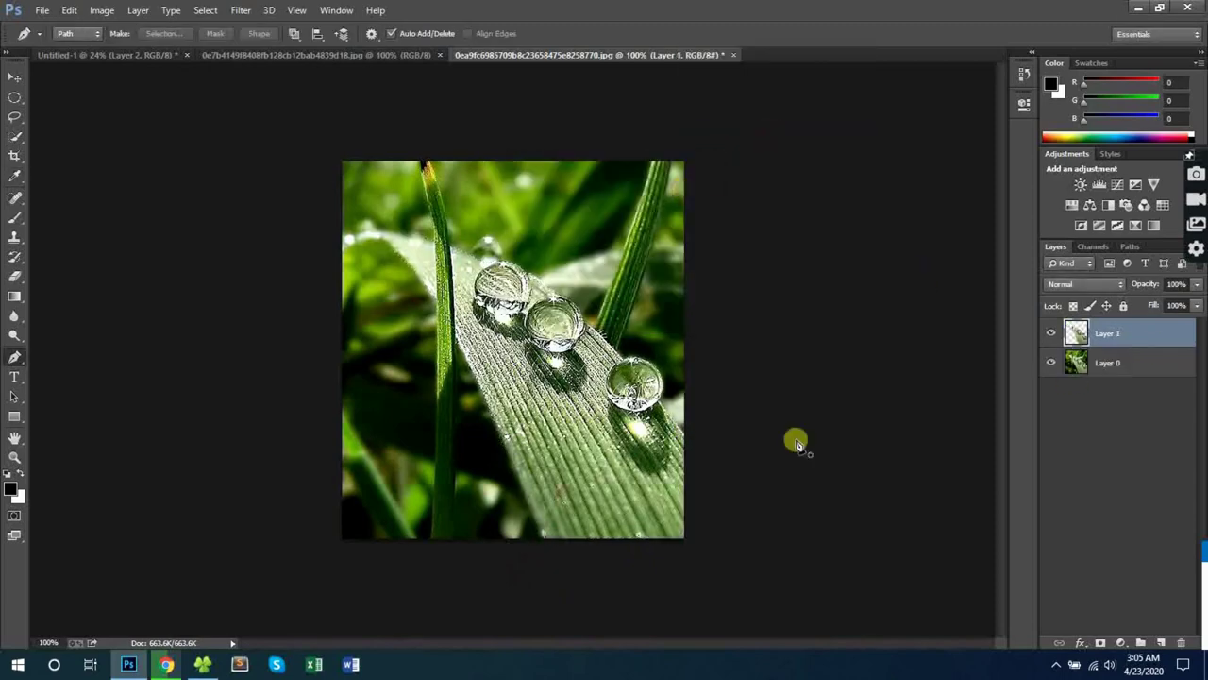
- Hide the original grass layer and copy the cut-out blade into the Untitled-1 canvas
key("v")
left_click(1050, 362)
left_click_drag(622, 382, 715, 406)
- Enlarge the cut-out blade, flip it both vertically and horizontally, and place it above the autumn leaves at the canvas's left edge
key("ctrl+t")
left_click_drag(559, 382, 425, 139)
right_click(447, 279)
left_click(491, 520)
right_click(495, 345)
left_click(515, 568)
key("Return")
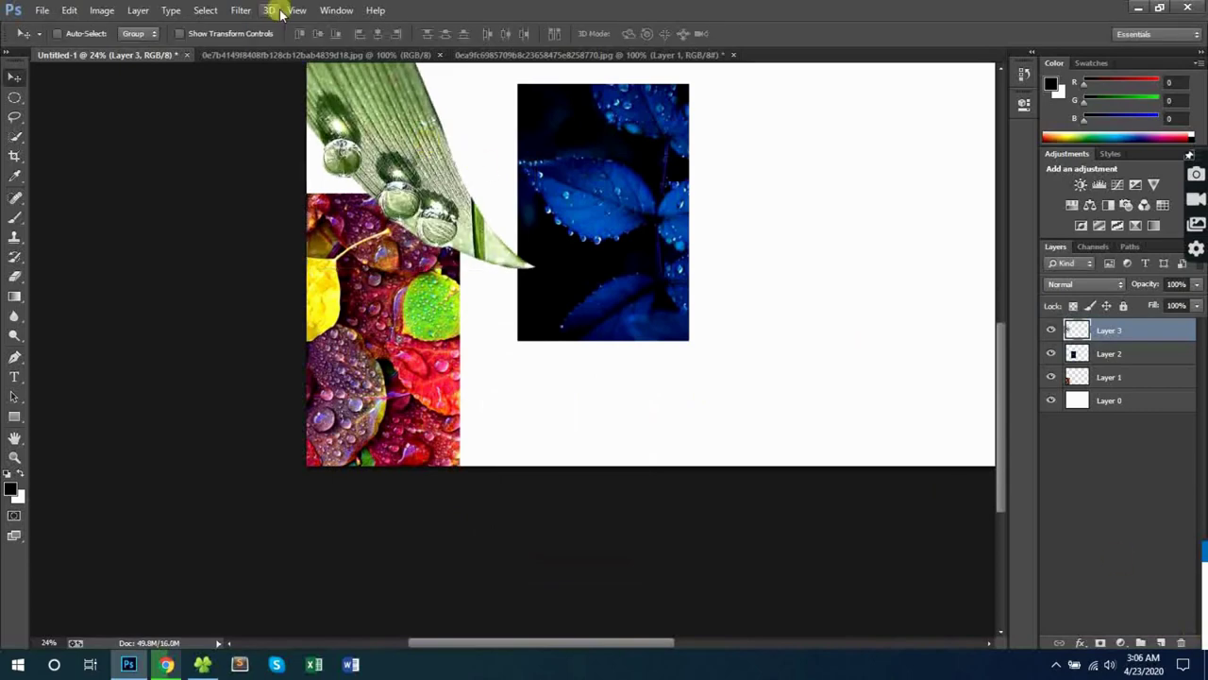
- Convert the orange flower image's background to a regular layer, then quick-select the dark area below the petals and delete it
left_click(316, 55)
double_click(1124, 333)
left_click(729, 211)
key("w")
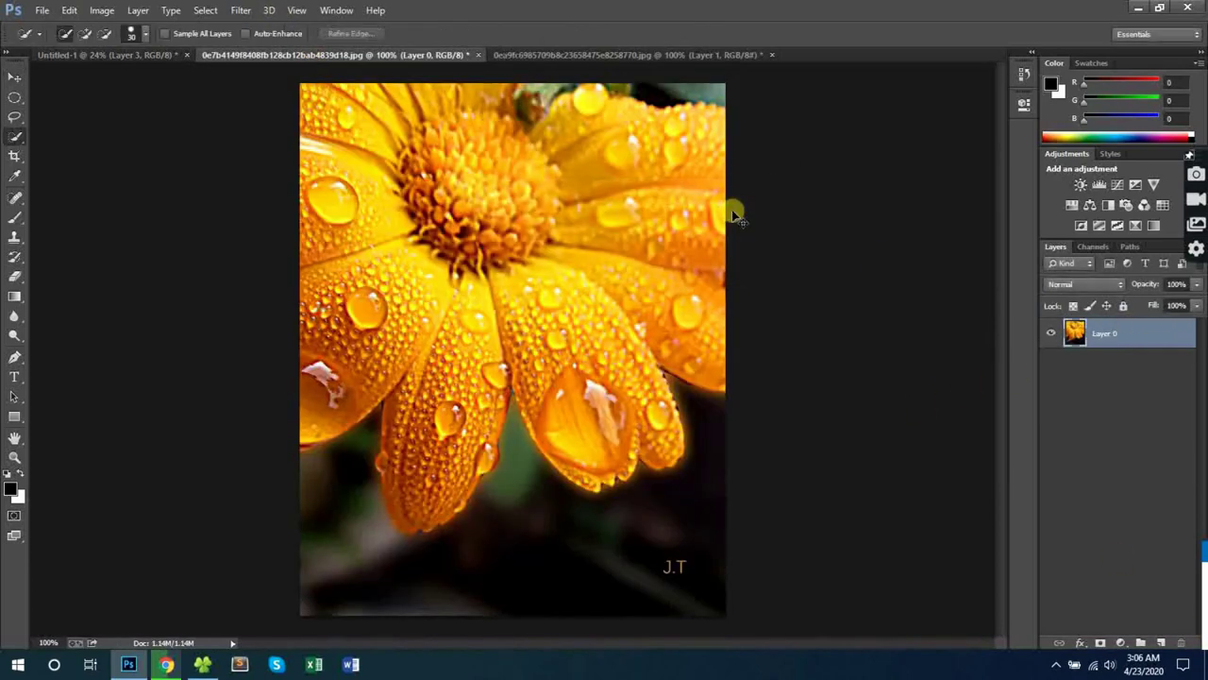
left_click_drag(518, 522, 614, 556)
key("Delete")
key("ctrl+d")
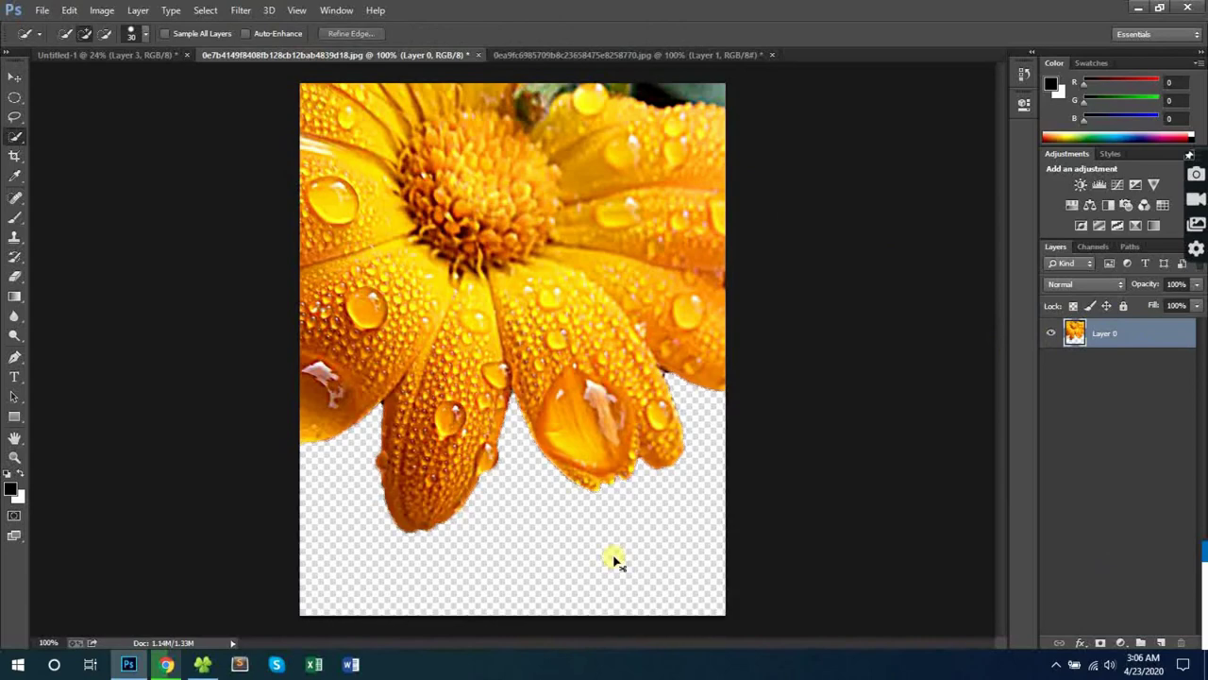
- Copy the orange flower into the Untitled-1 canvas, flip it vertically and fit it beside the autumn leaves on the bottom edge
key("v")
left_click_drag(604, 330, 673, 451)
key("ctrl+t")
right_click(527, 302)
left_click(598, 552)
left_click_drag(616, 413, 626, 409)
key("Return")
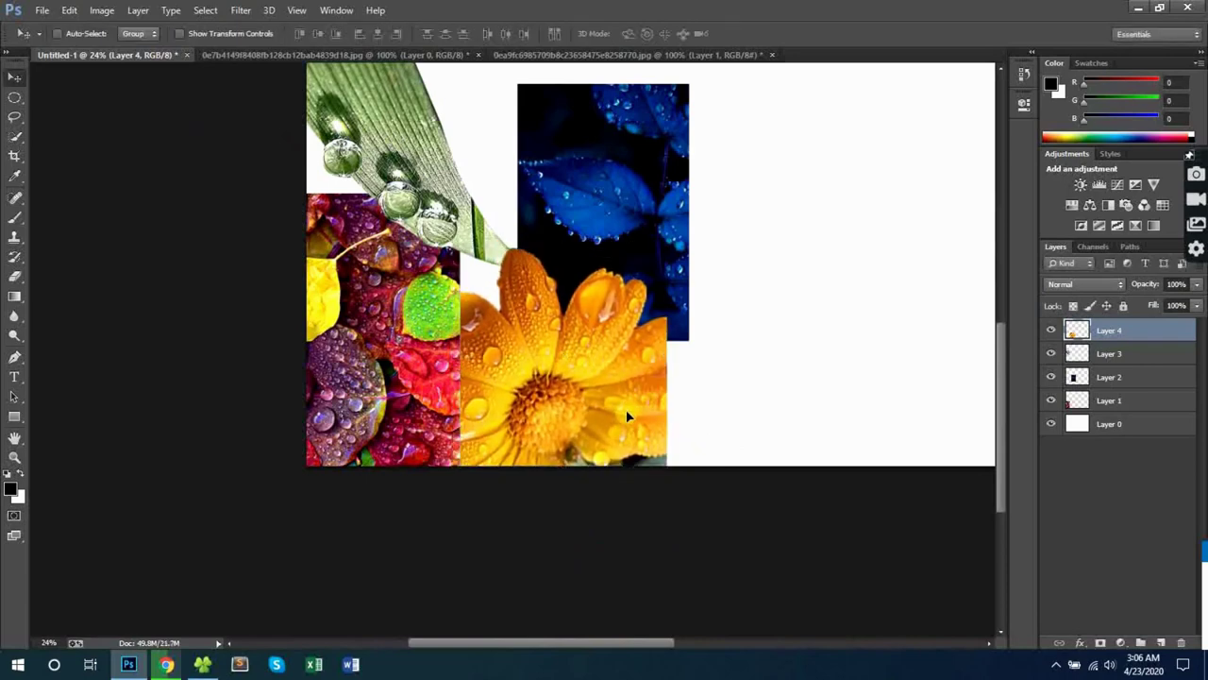
- Close the orange flower and grass blade source images without saving them
left_click(477, 54)
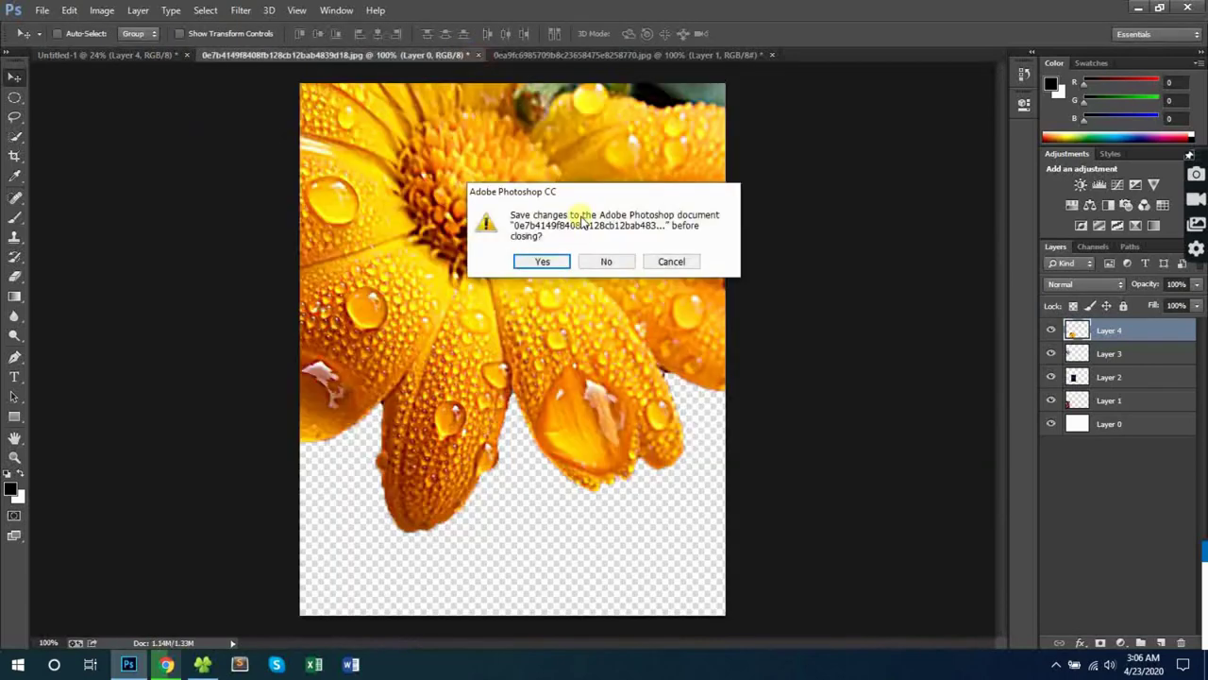
left_click(608, 262)
left_click(476, 55)
left_click(483, 55)
- Open the red flower, pink tulip, yellow droplet, pink flower, ladybug and teal feather images from the "search for theme" folder
key("ctrl+o")
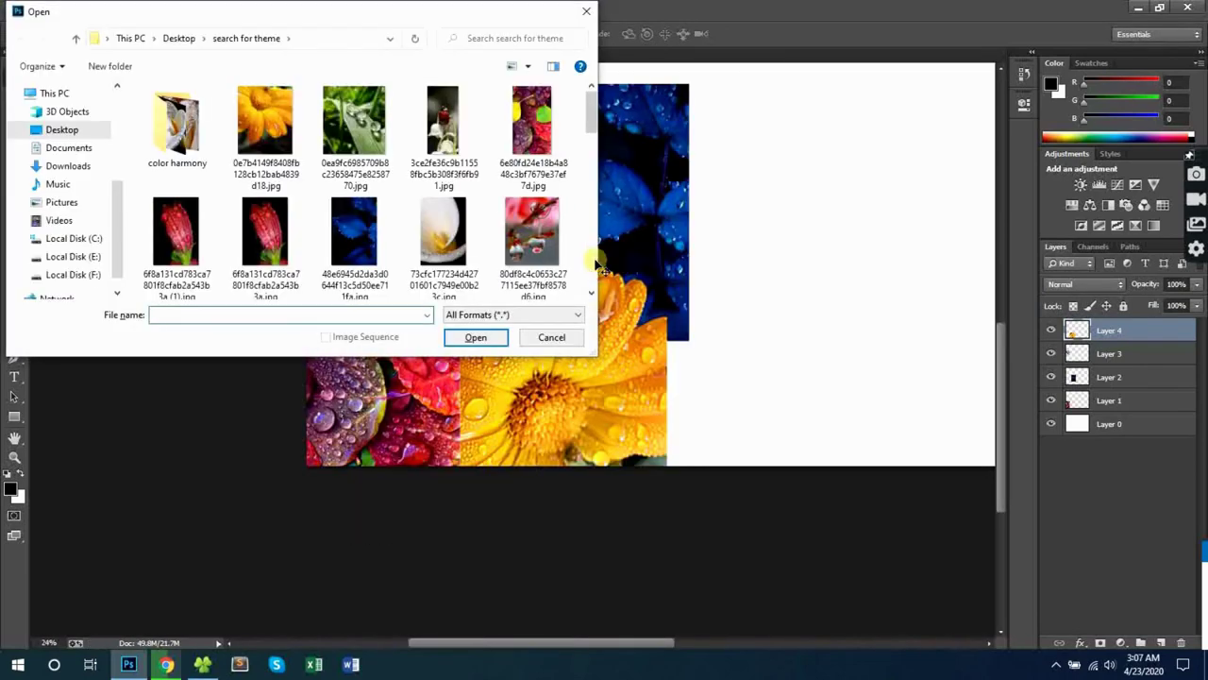
left_click(273, 236)
left_click(592, 292)
scroll(595, 292, "down", 3)
left_click(532, 231, "ctrl")
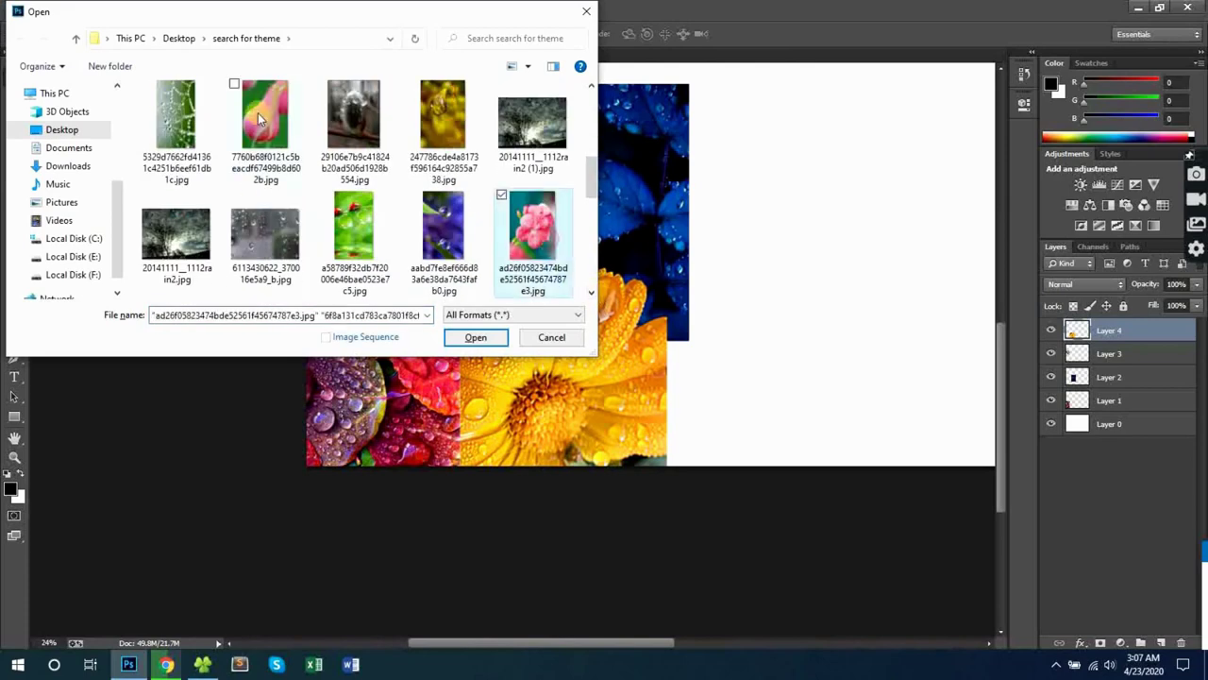
left_click(263, 117, "ctrl")
left_click(443, 121, "ctrl")
scroll(592, 295, "down", 2)
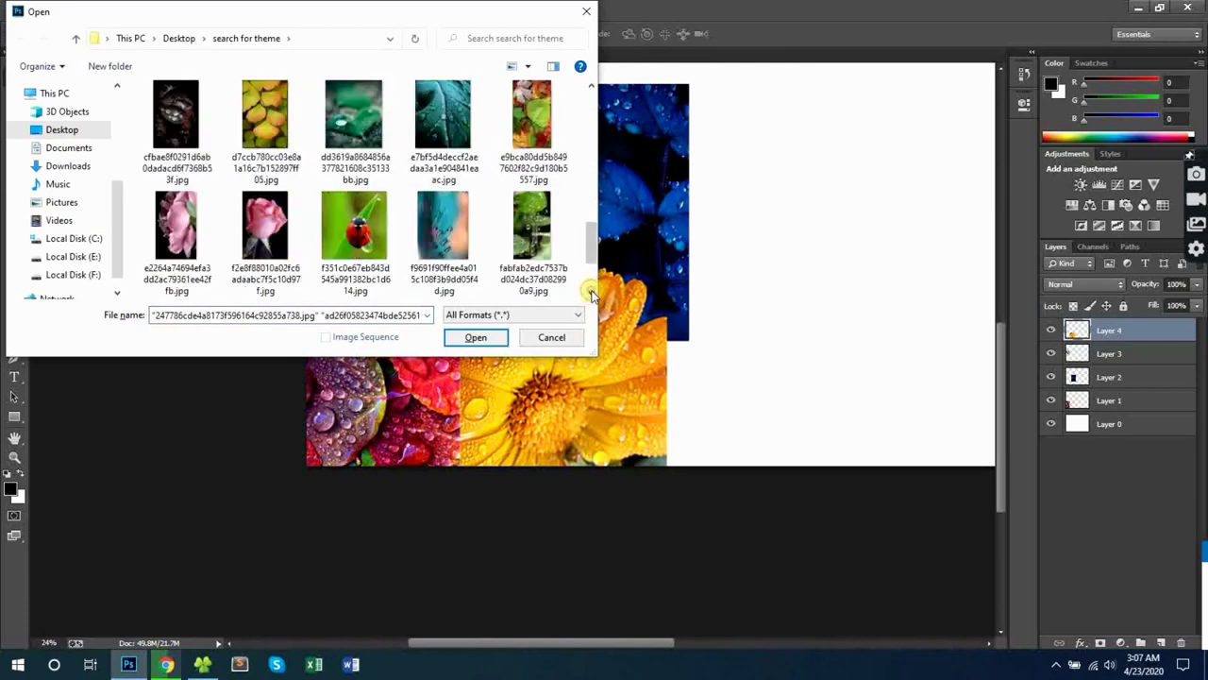
left_click(362, 241, "ctrl")
left_click(443, 227, "ctrl")
left_click(476, 337)
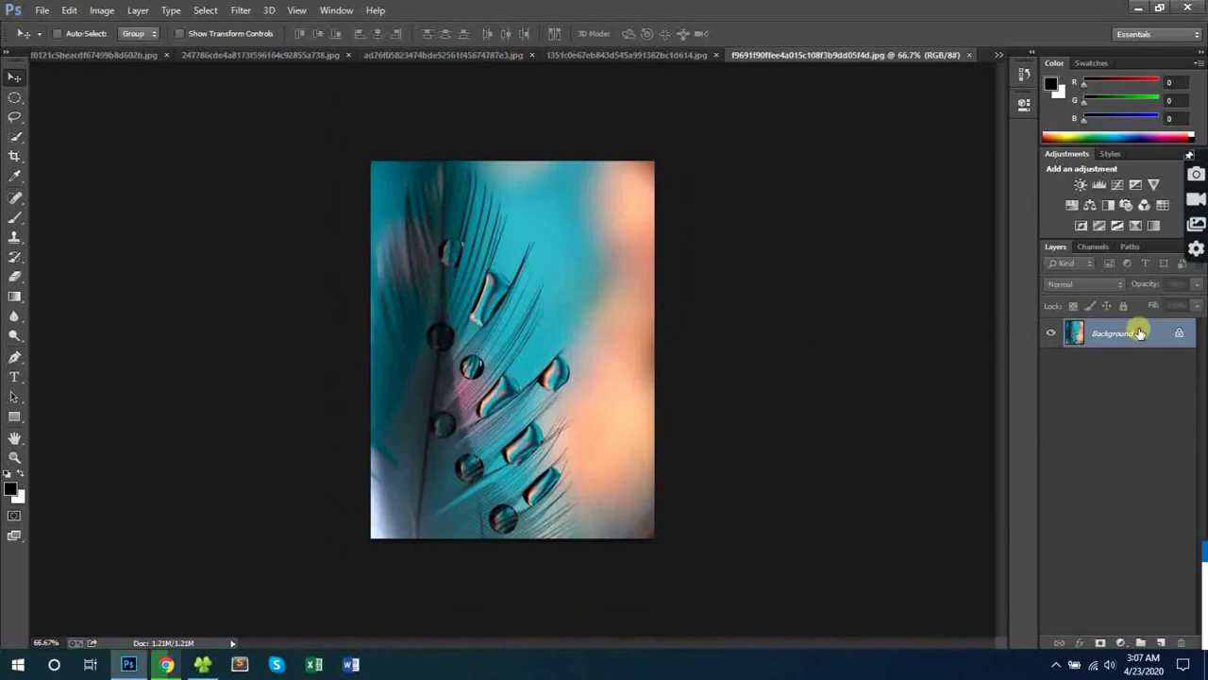
- Unlock the teal feather image's background layer, and close the pink tulip and red flower images
left_click_drag(558, 340, 558, 313)
left_click(64, 54)
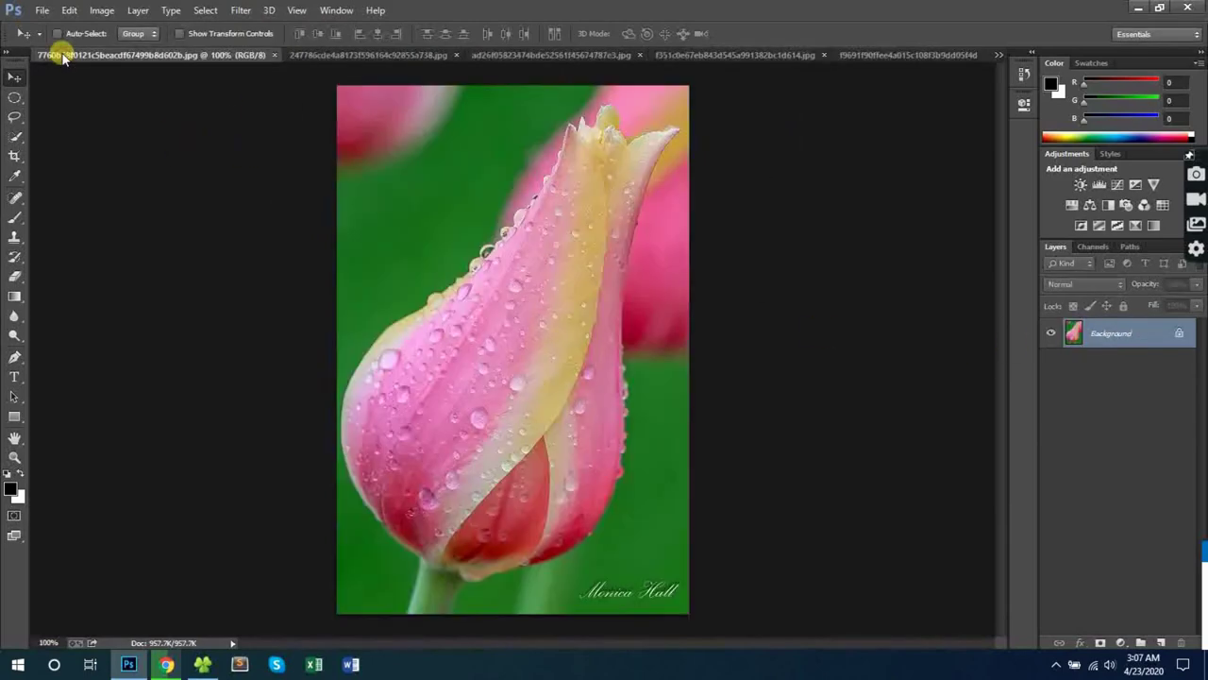
left_click(7, 52)
left_click(6, 52)
left_click(275, 57)
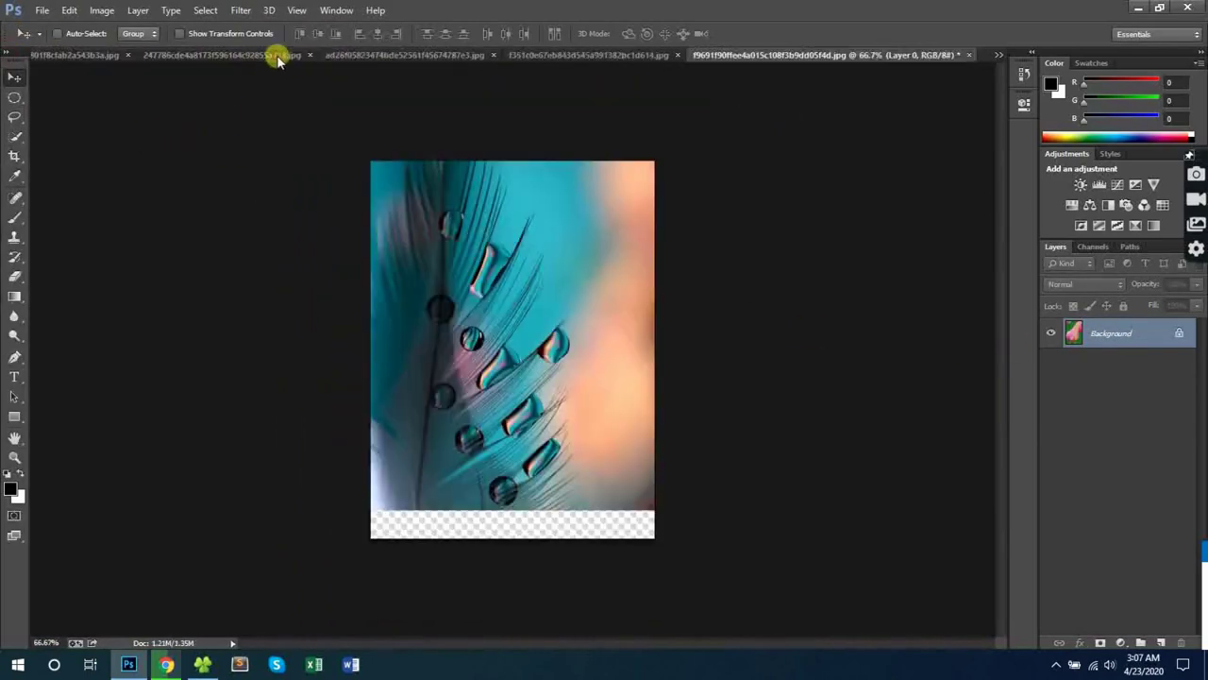
left_click(115, 58)
left_click(276, 56)
left_click(113, 57)
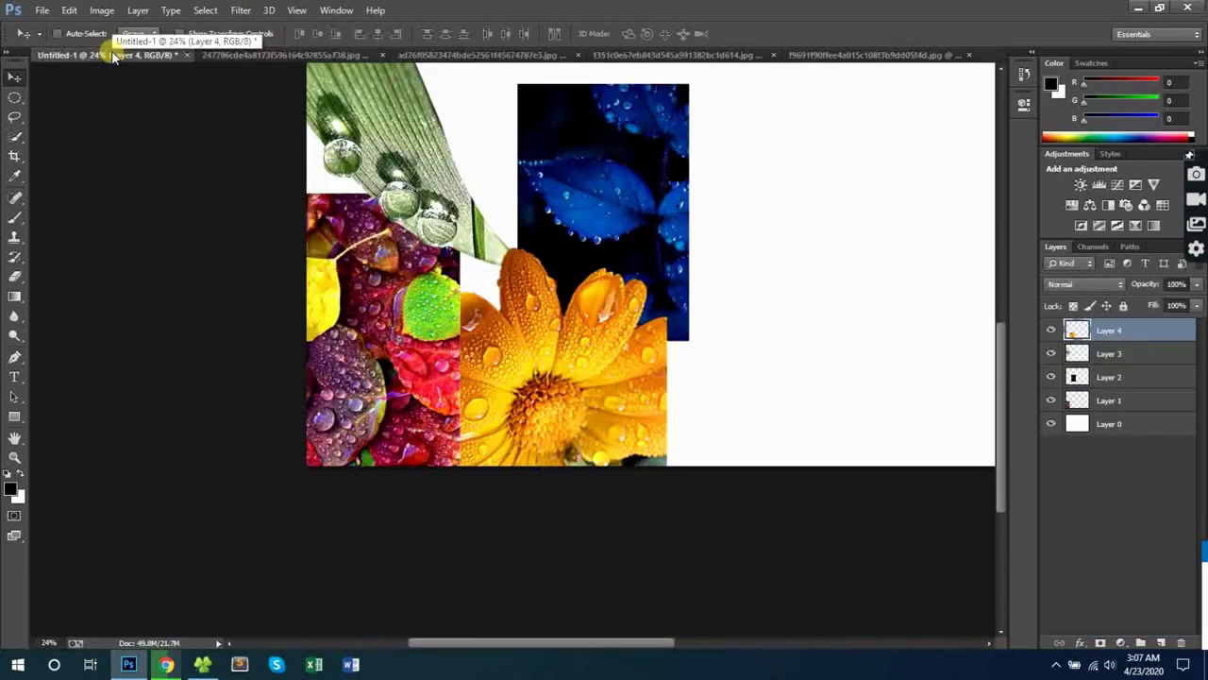
- Copy the teal feather into Untitled-1, enlarged and flipped horizontally in the canvas's lower-right corner, and close its source image without saving
left_click_drag(111, 55, 897, 255)
left_click_drag(561, 644, 662, 645)
key("ctrl+t")
left_click_drag(572, 329, 729, 428)
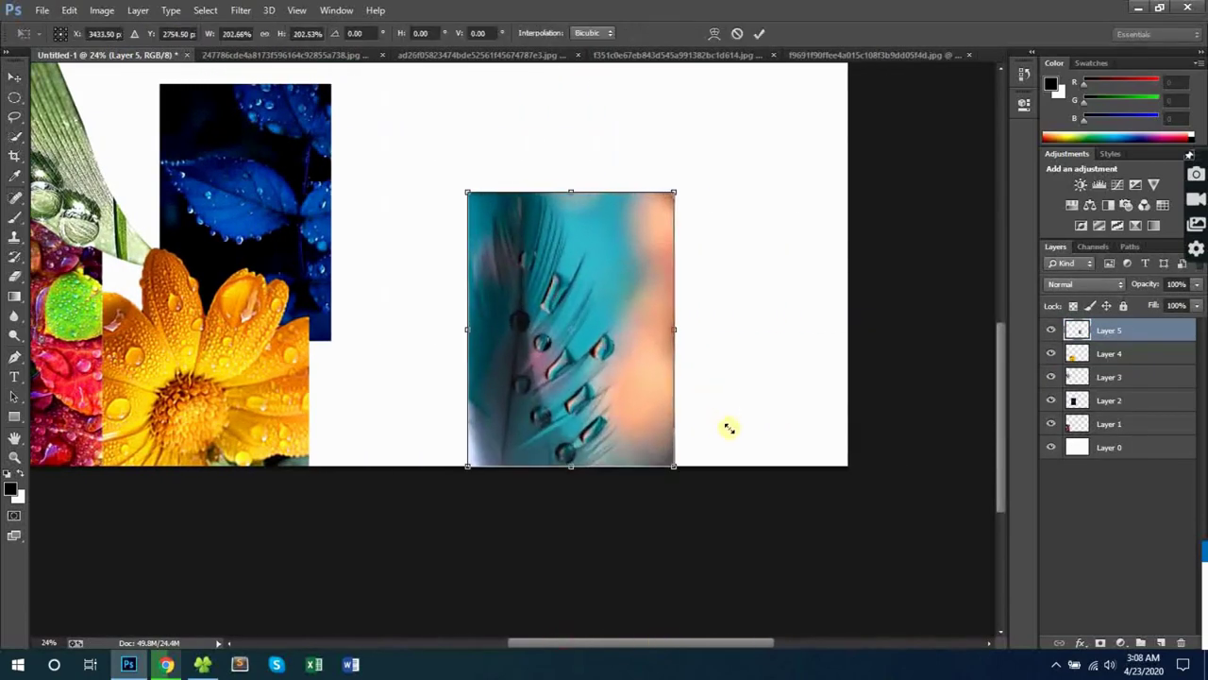
left_click_drag(469, 192, 432, 142)
right_click(431, 142)
left_click(499, 372)
left_click_drag(544, 370, 723, 361)
key("Return")
left_click(968, 55)
left_click(607, 253)
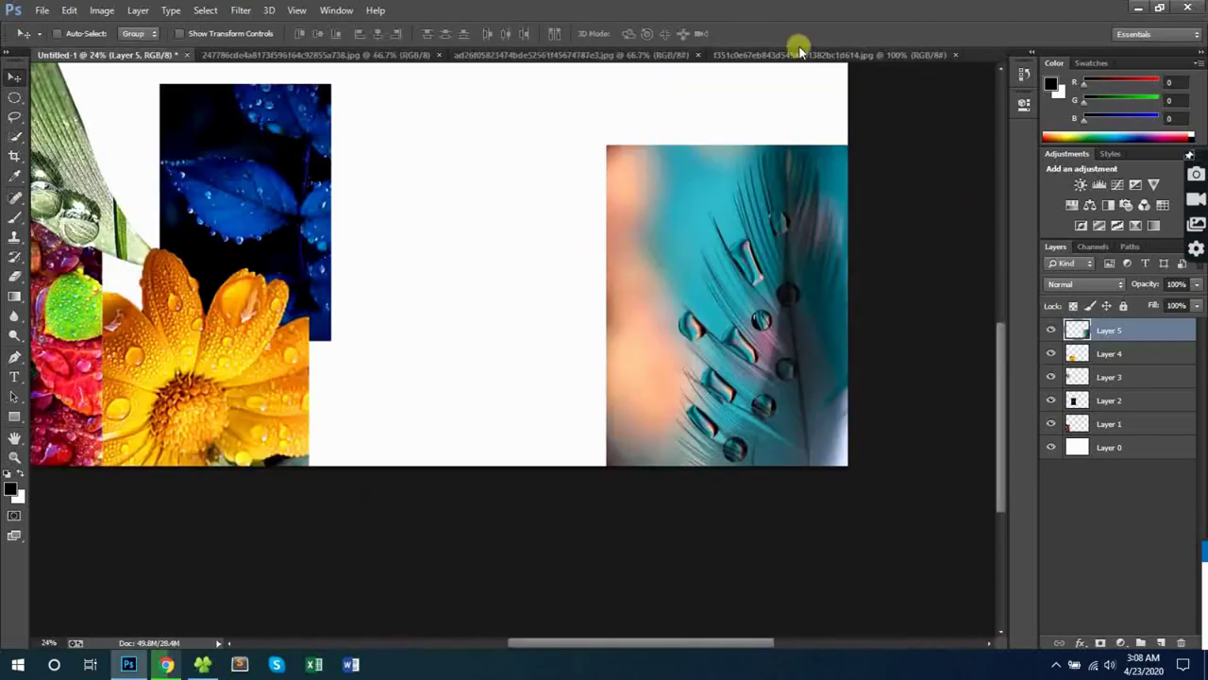
- Outline the ladybug with its grass blade and droplet using the Pen tool, make a selection and copy it to a new layer
left_click(800, 54)
left_click(1175, 333)
key("p")
left_click(485, 501)
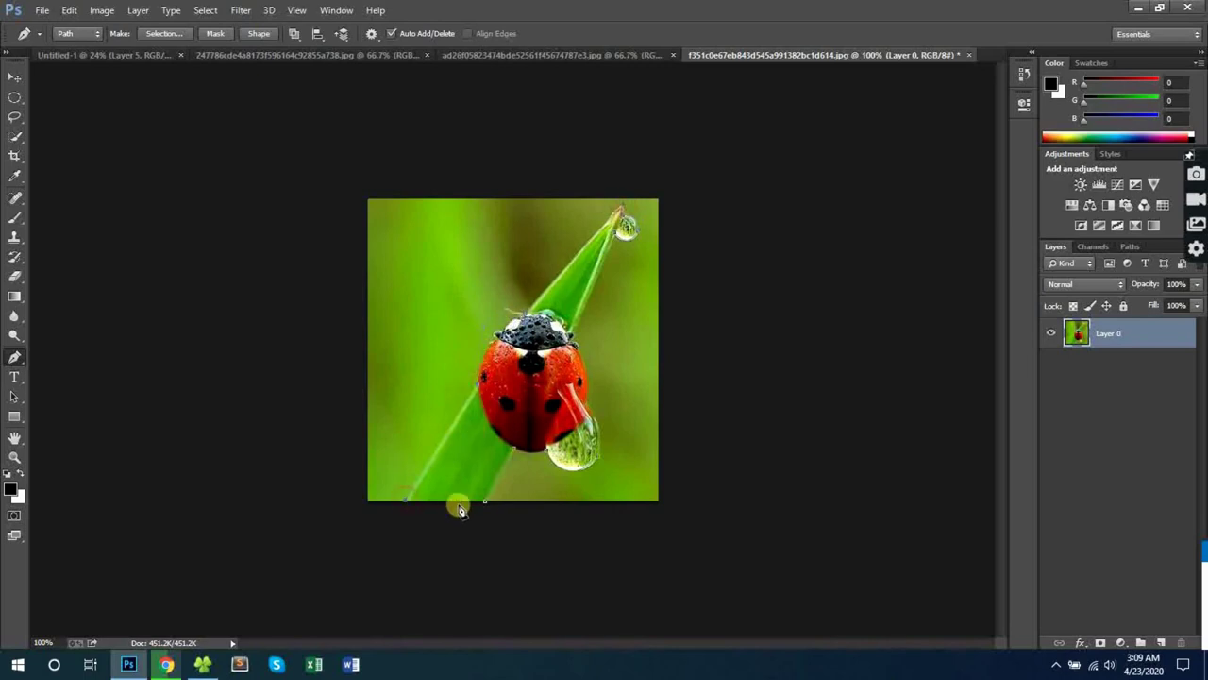
right_click(495, 392)
left_click(569, 93)
left_click(666, 192)
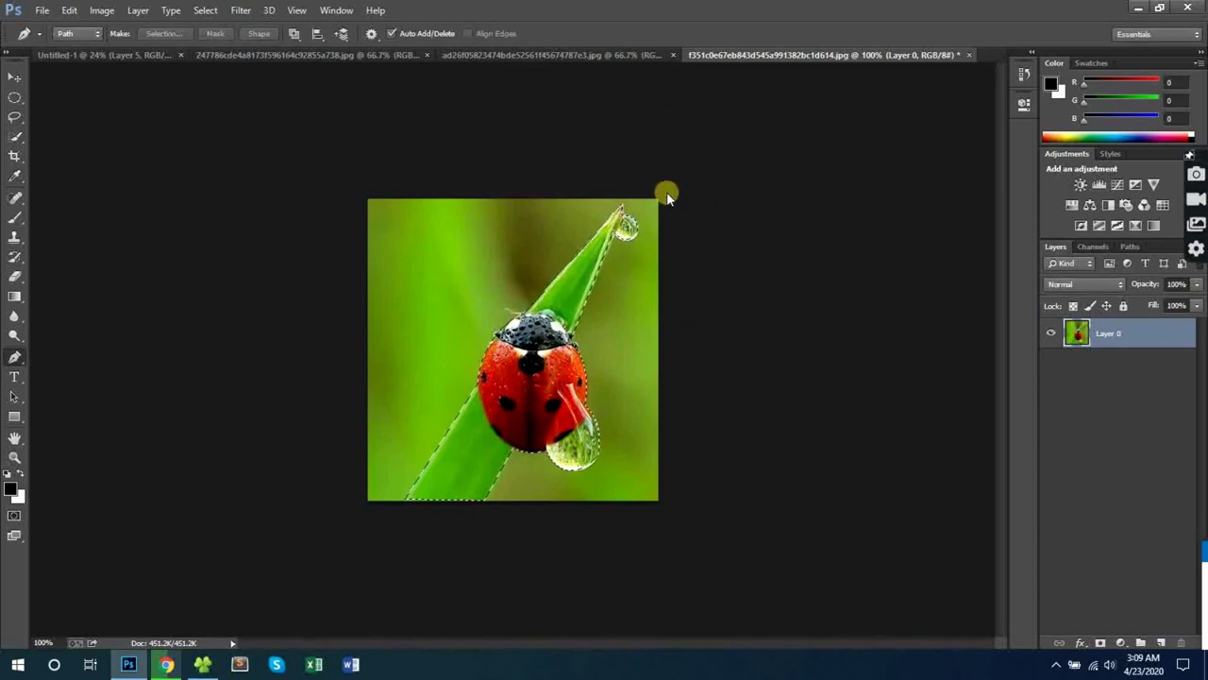
key("ctrl+j")
- Copy the ladybug cut-out into Untitled-1, enlarge it to about 369%, rotate it 90° clockwise and place it between the blue leaf and teal feather
key("v")
left_click_drag(502, 508, 608, 390)
key("ctrl+t")
right_click(508, 308)
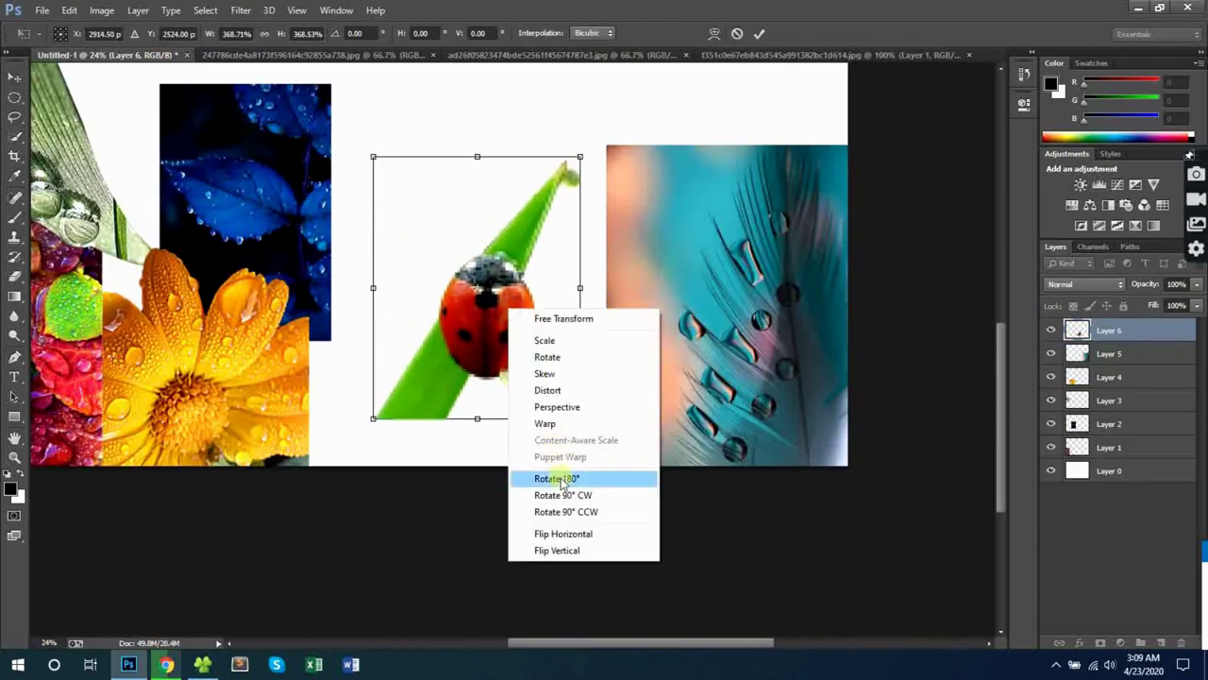
left_click(571, 492)
left_click_drag(486, 324, 477, 406)
key("Return")
key("shift+Up")
key("shift+Up")
key("shift+Up")
key("shift+Up")
key("shift+Up")
key("shift+Up")
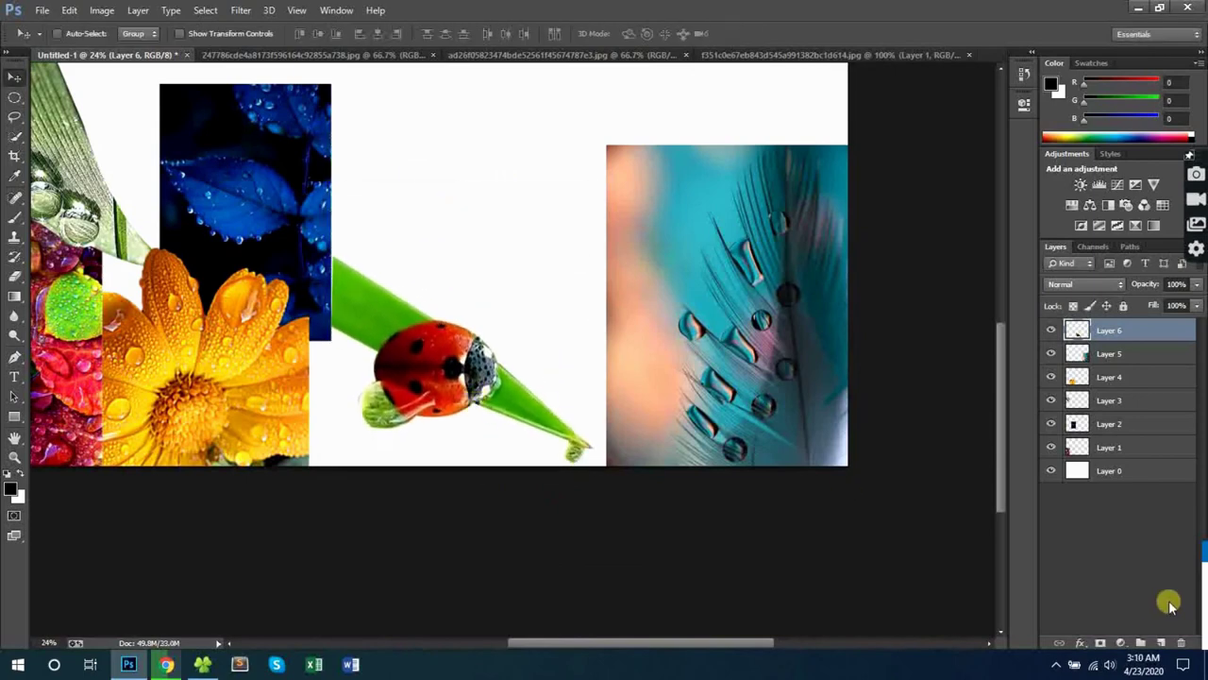
left_click_drag(1204, 557, 843, 525)
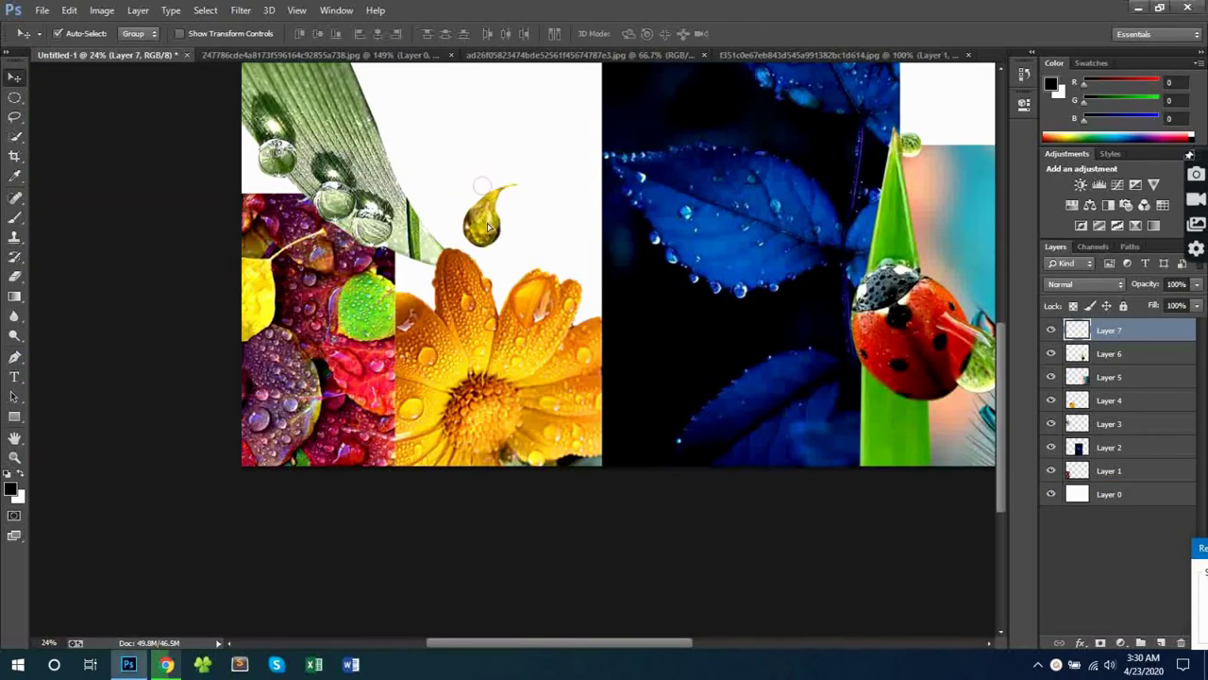
- Enlarge the yellow droplet to about 323%, rotate it about 15° and place it over the border between the orange flower and blue leaf
key("ctrl+t")
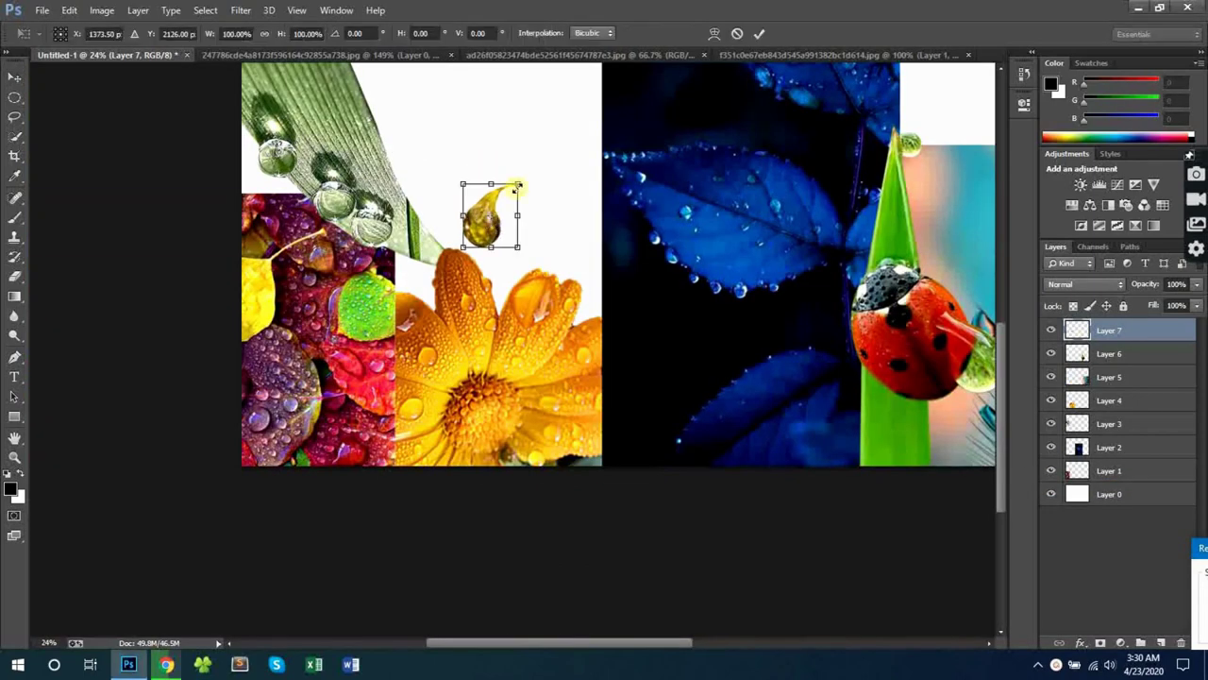
left_click_drag(518, 178, 641, 28)
left_click_drag(574, 195, 654, 405)
left_click_drag(759, 252, 775, 294)
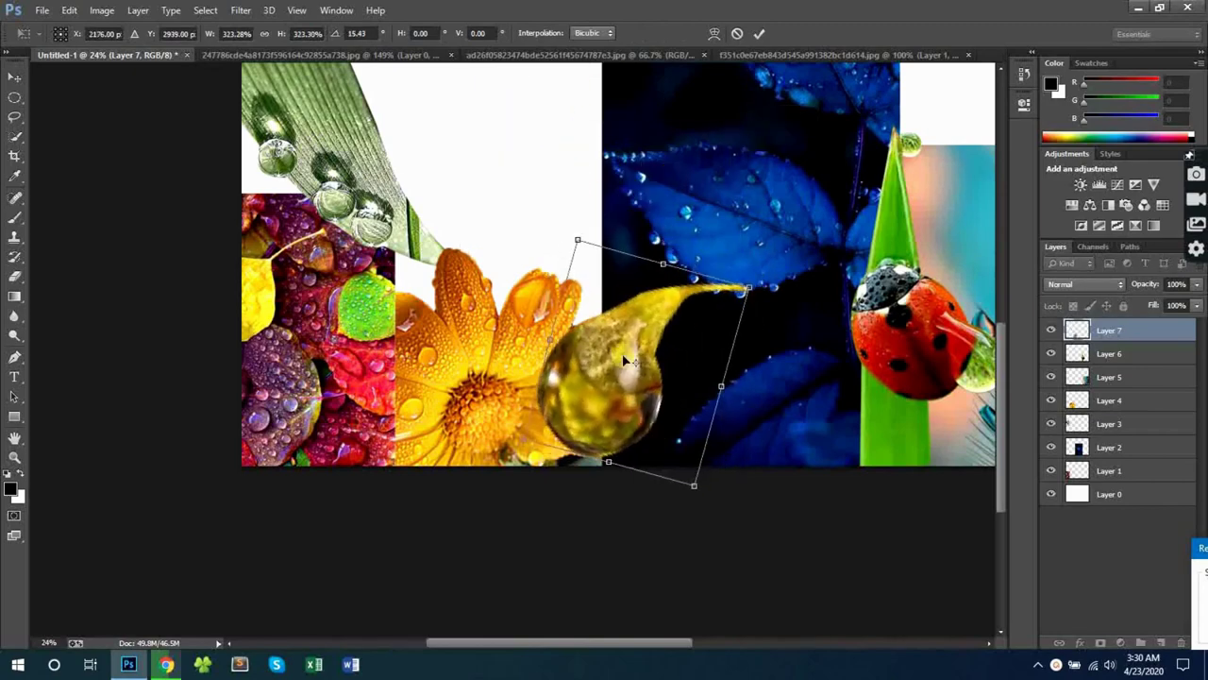
left_click_drag(622, 359, 624, 367)
key("Return")
- Close the yellow droplet source image without saving it
left_click(439, 56)
left_click(452, 55)
left_click(607, 262)
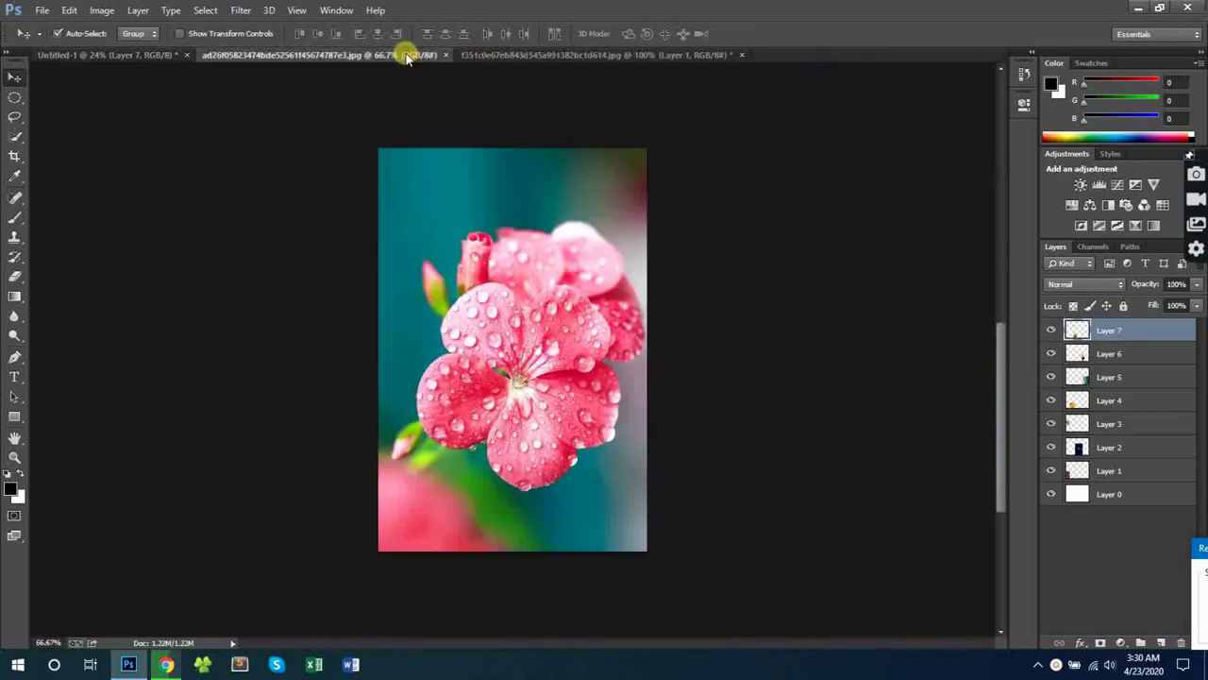
- Unlock the pink flower image's background layer and trace the front flower's lower petals with the Pen tool
left_click(1149, 338)
double_click(1148, 338)
key("Return")
key("z")
left_click_drag(513, 420, 537, 311)
left_click_drag(525, 598, 538, 477)
key("p")
left_click(347, 464)
left_click(440, 517)
left_click(531, 572)
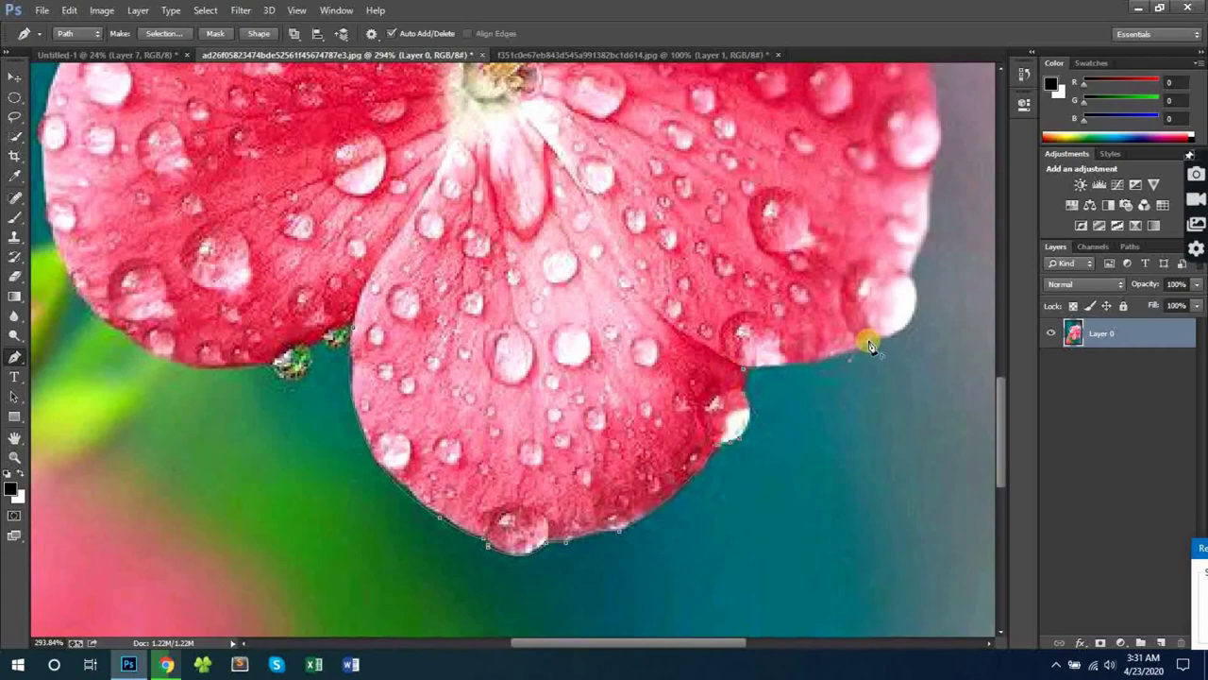
left_click_drag(870, 346, 634, 536)
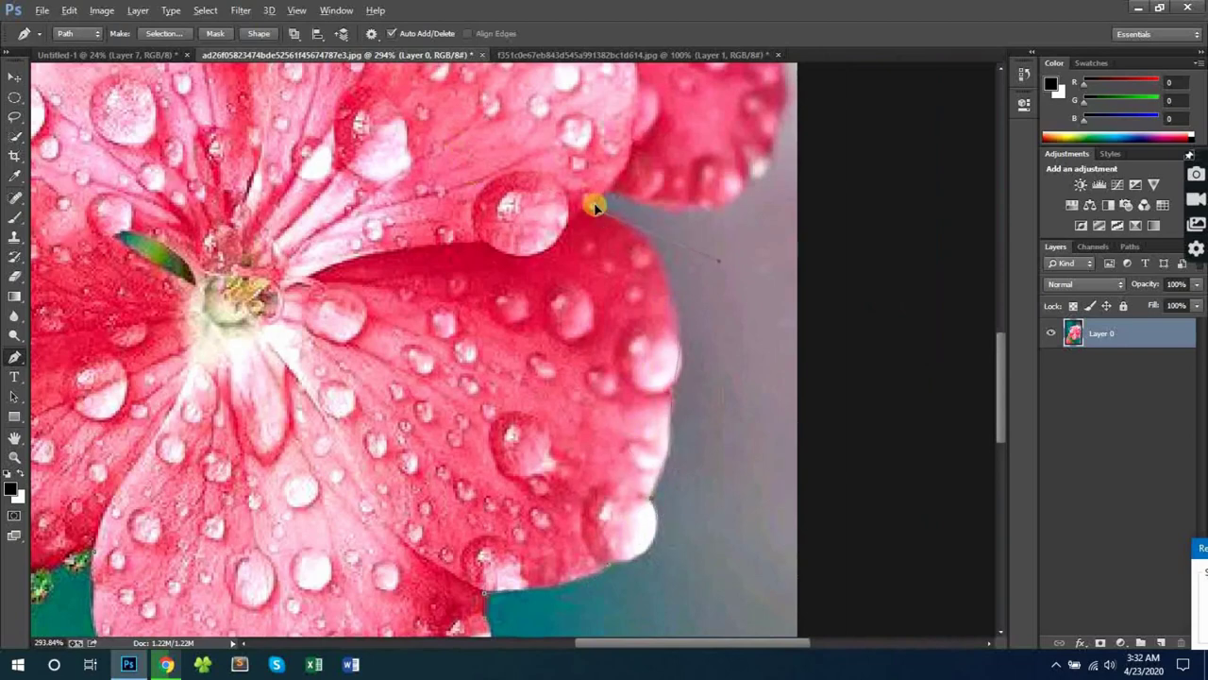
- Trace the remaining petals of the front pink flower, close the path and turn it into a selection
left_click_drag(608, 196, 702, 434)
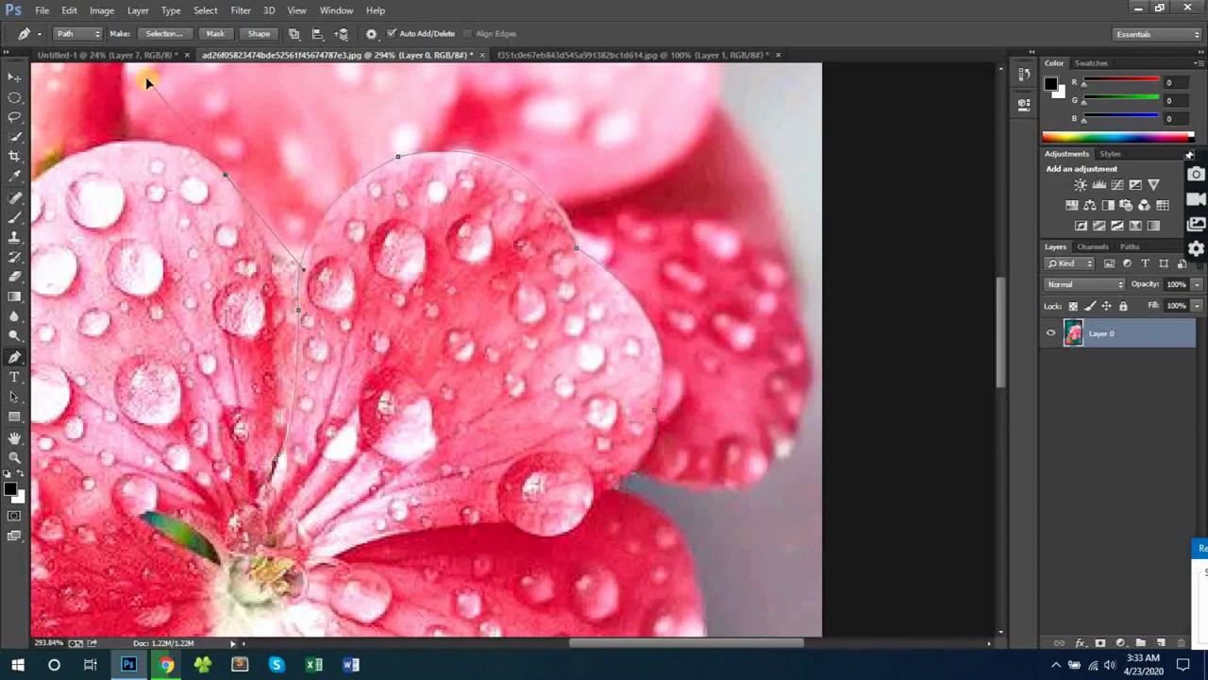
left_click_drag(228, 181, 761, 120)
left_click_drag(505, 171, 558, 128)
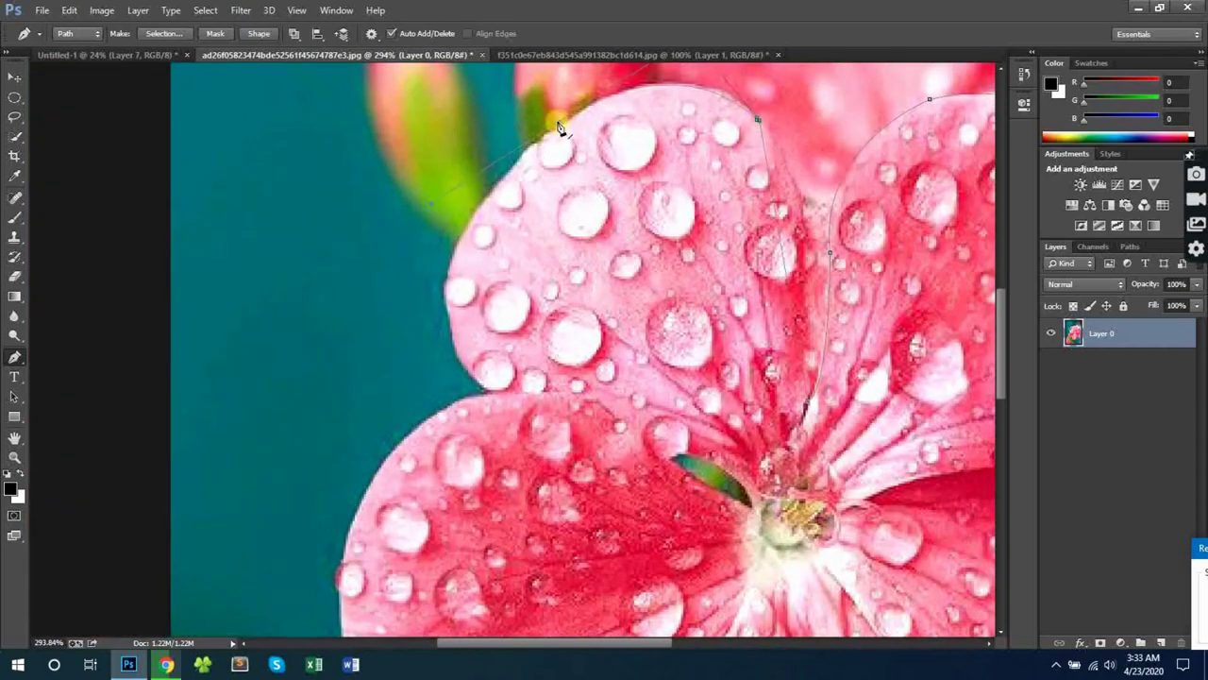
left_click(450, 322, "alt")
left_click_drag(482, 396, 457, 206)
left_click_drag(311, 317, 307, 503)
left_click(311, 317, "alt")
left_click_drag(363, 389, 346, 319)
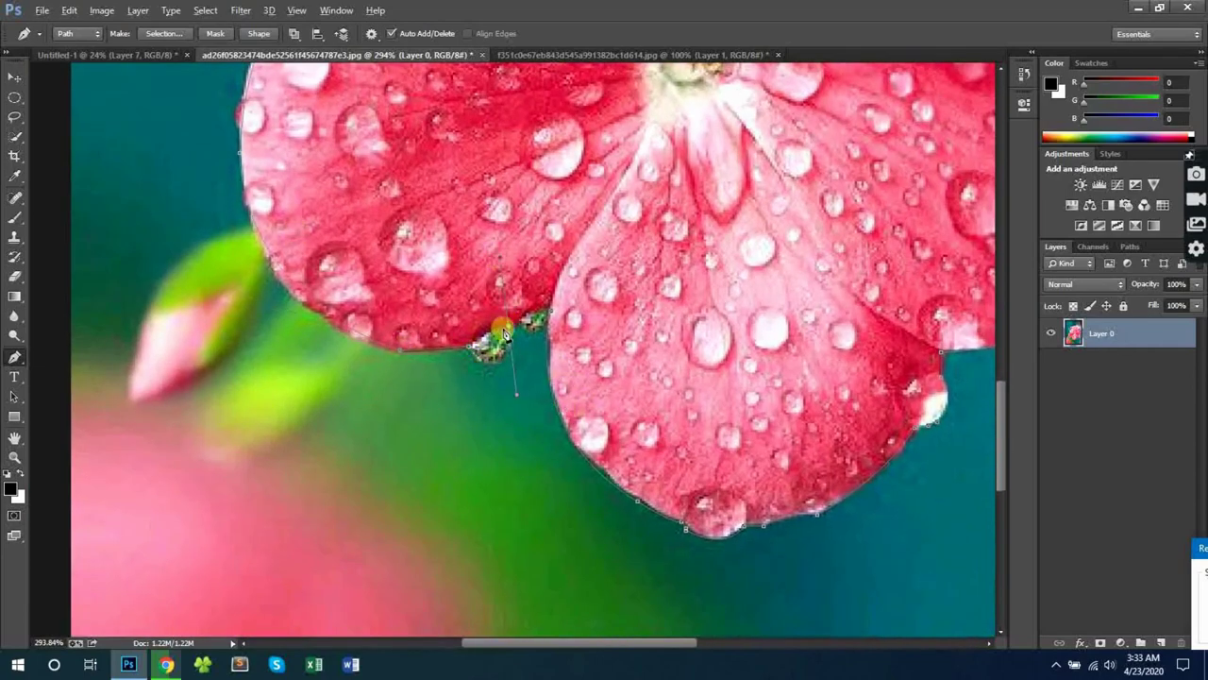
right_click(554, 318)
left_click(584, 349)
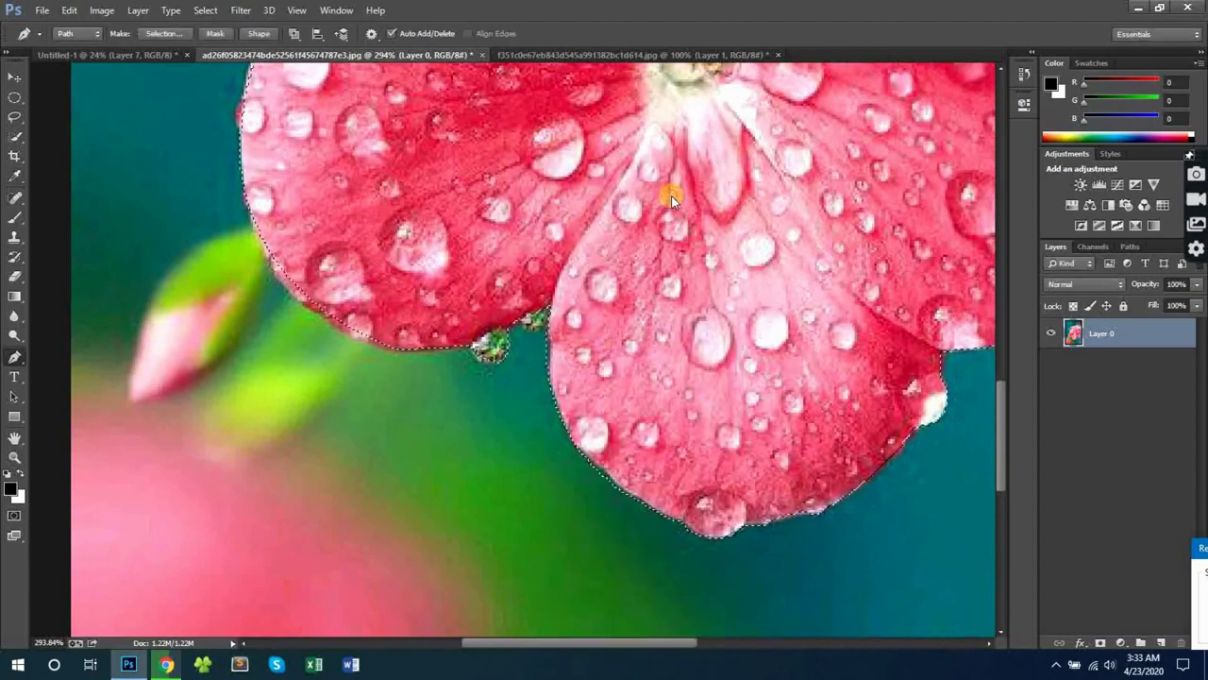
- Invert the selection, delete the background around the pink flower and deselect
key("ctrl+shift+i")
key("Delete")
key("ctrl+d")
- Copy the pink flower cut-out into the Untitled-1 canvas and close its source image
key("v")
left_click_drag(671, 200, 529, 130)
left_click(480, 56)
left_click(401, 56)
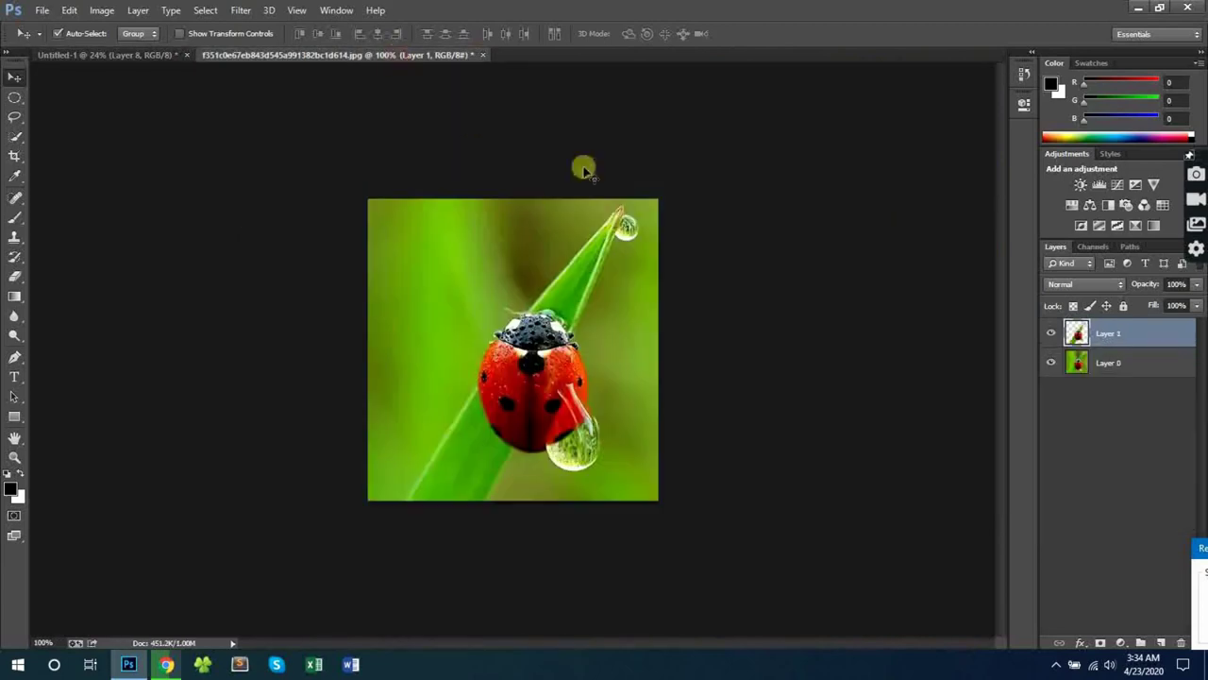
- Open the peacock feather, spider web, rainy window, golden leaves and daisy images from the "search for theme" folder
key("ctrl+o")
scroll(355, 189, "down", 3)
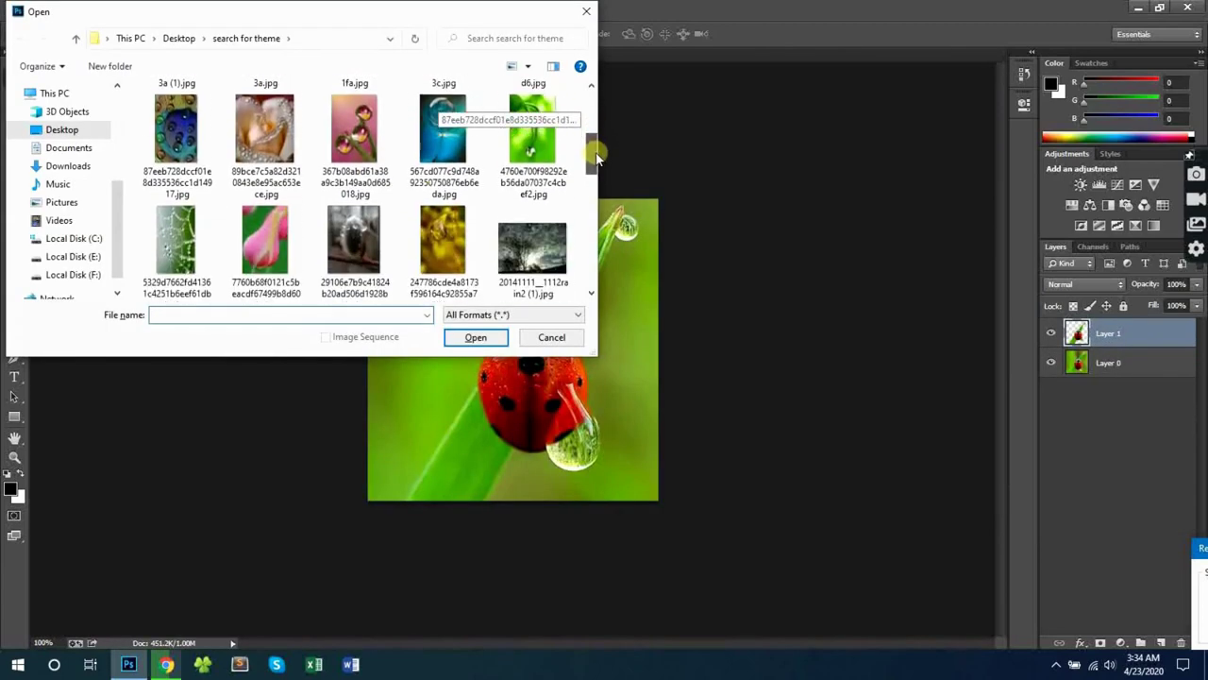
left_click(180, 132)
scroll(236, 189, "down", 2)
left_click(259, 151, "ctrl")
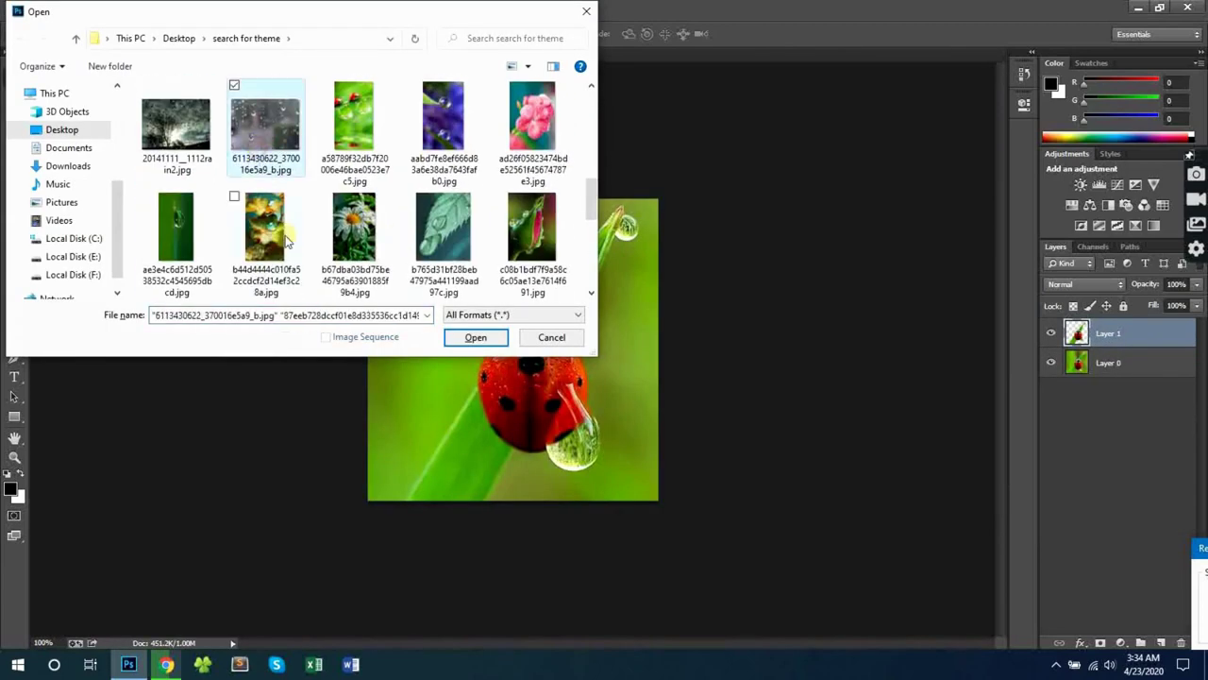
left_click(342, 231, "ctrl")
left_click(283, 236, "ctrl")
scroll(311, 236, "down", 1)
left_click(475, 337)
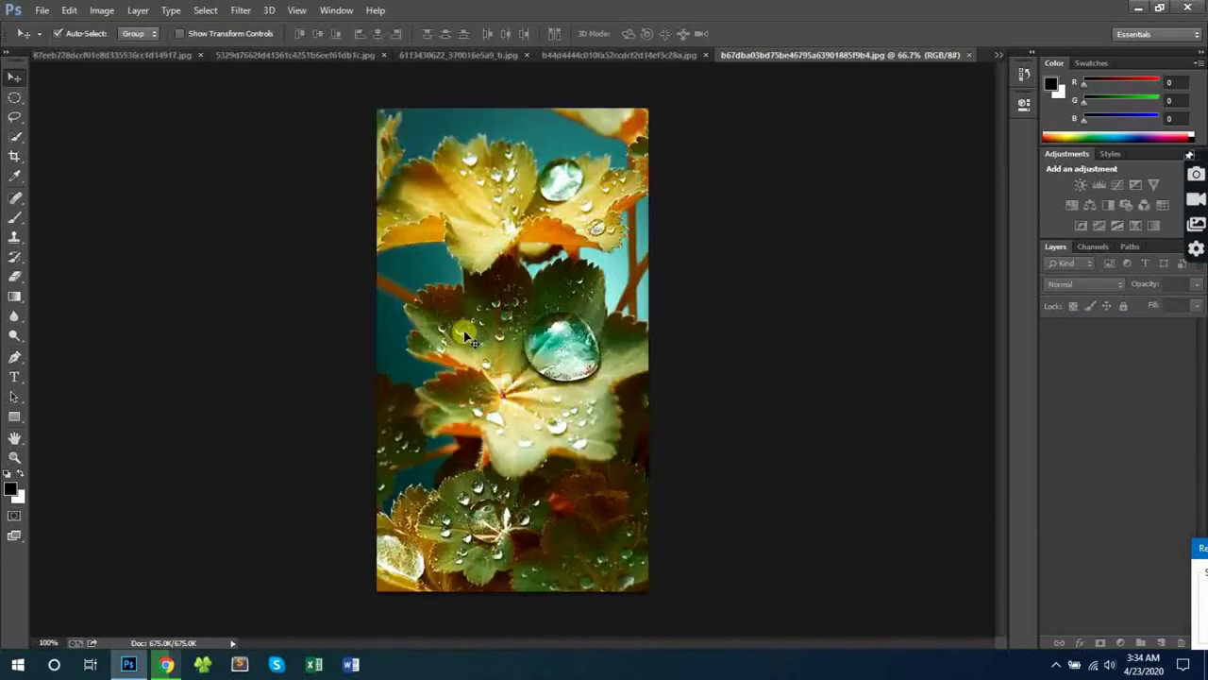
- Convert the locked backgrounds of the daisy and golden leaves images into regular layers
double_click(1148, 347)
left_click(722, 210)
left_click(618, 55)
double_click(1169, 331)
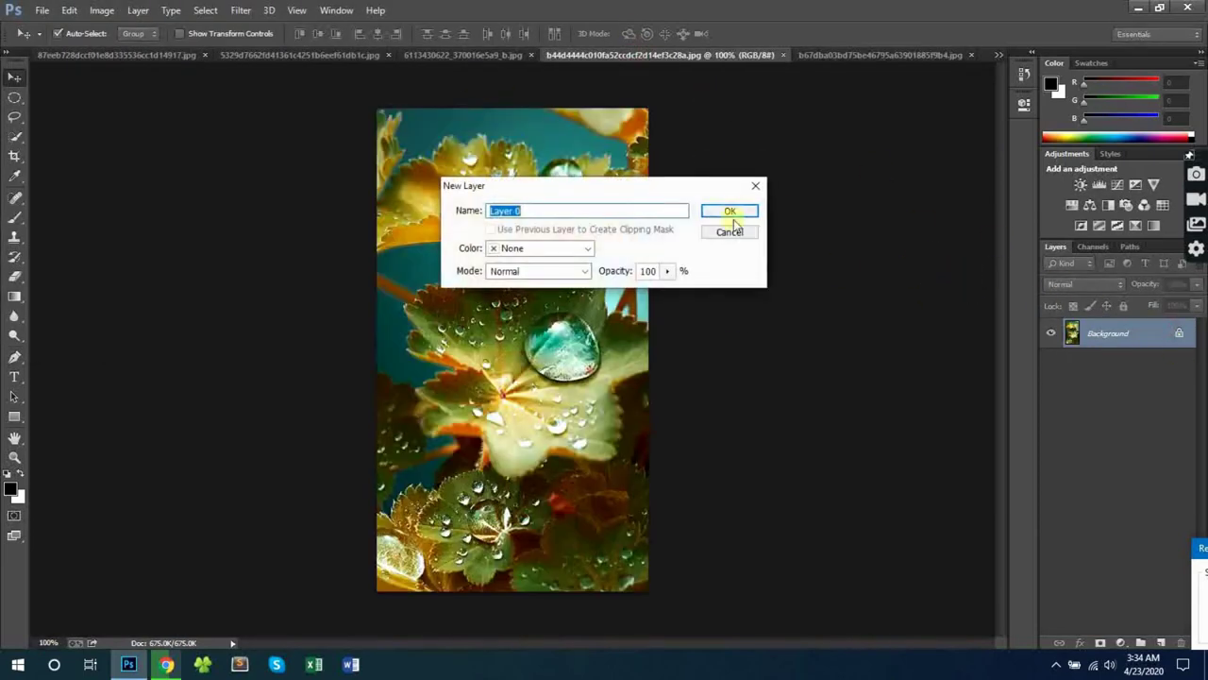
left_click(725, 210)
- Close the peacock feather and ladybug source images and bring up the spider web image
left_click(425, 55)
left_click(377, 55)
left_click(170, 54)
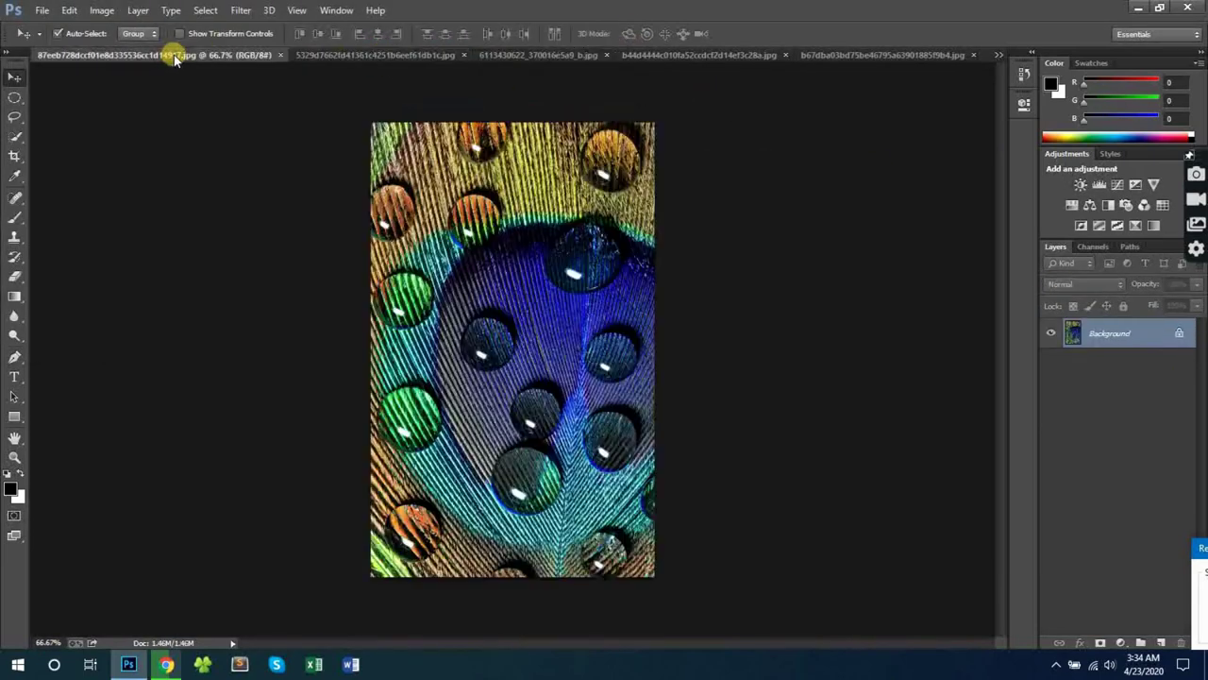
left_click(298, 57)
left_click(147, 54)
left_click(311, 55)
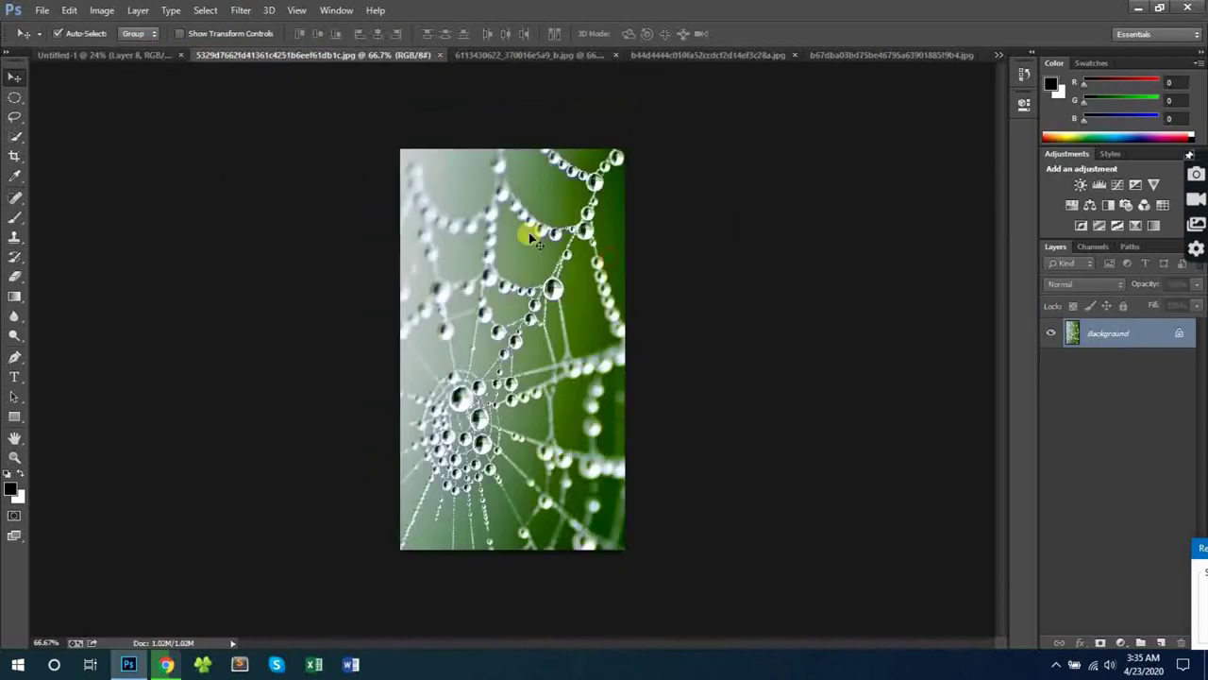
- Convert the spider web image's background to a regular layer and copy it into the upper-right corner of the Untitled-1 canvas
double_click(1164, 337)
left_click(723, 208)
left_click_drag(510, 349, 752, 326)
left_click_drag(752, 333, 623, 291)
- Enlarge the spider web image until it reaches the top of the feather image, and close its source image without saving
key("ctrl+t")
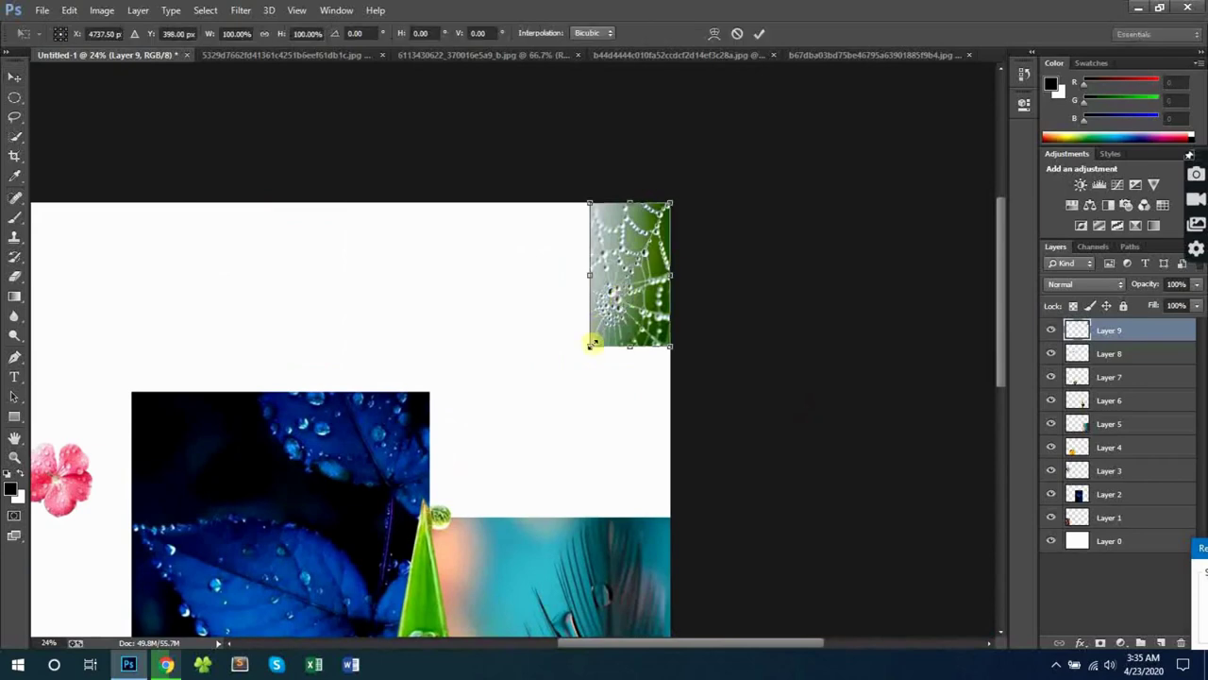
left_click_drag(592, 345, 451, 489)
key("Return")
left_click(381, 56)
left_click(600, 265)
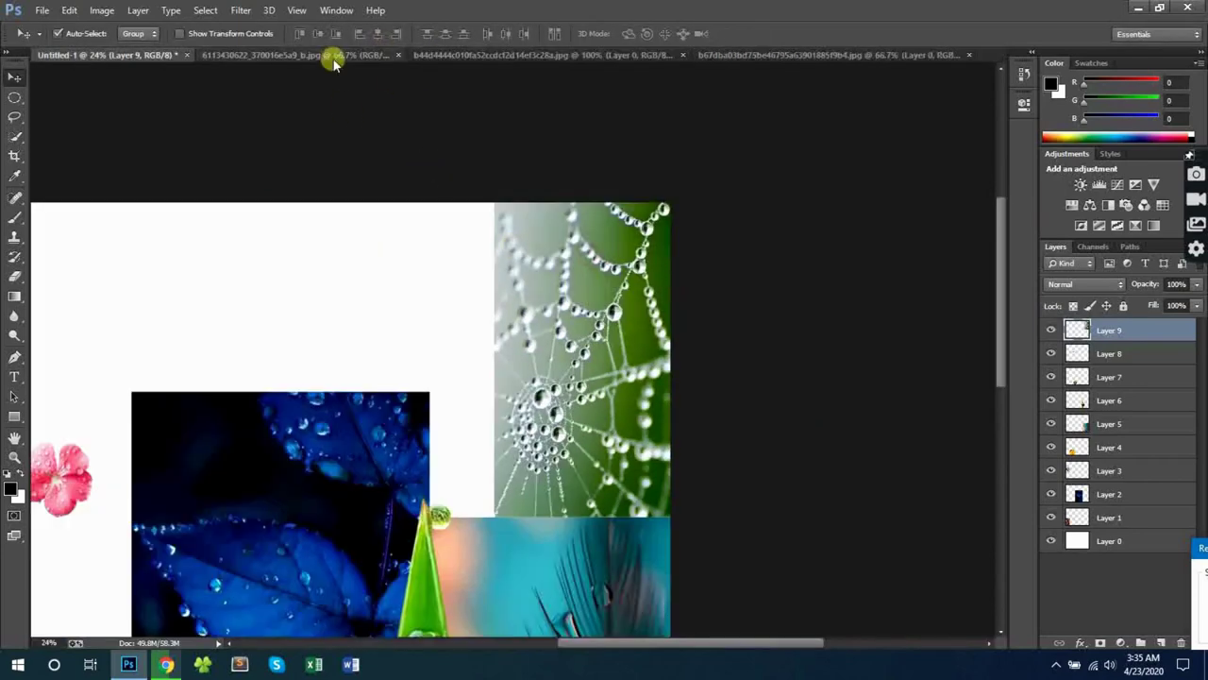
- Convert the rainy window image's background to a regular layer and copy it into the canvas's upper-left corner
left_click(334, 56)
double_click(1120, 331)
left_click(721, 213)
left_click_drag(677, 293, 653, 176)
left_click_drag(651, 176, 337, 161)
- Enlarge the rainy window image down to the top of the green leaf, and close its source image without saving
key("ctrl+t")
left_click_drag(382, 257, 485, 328)
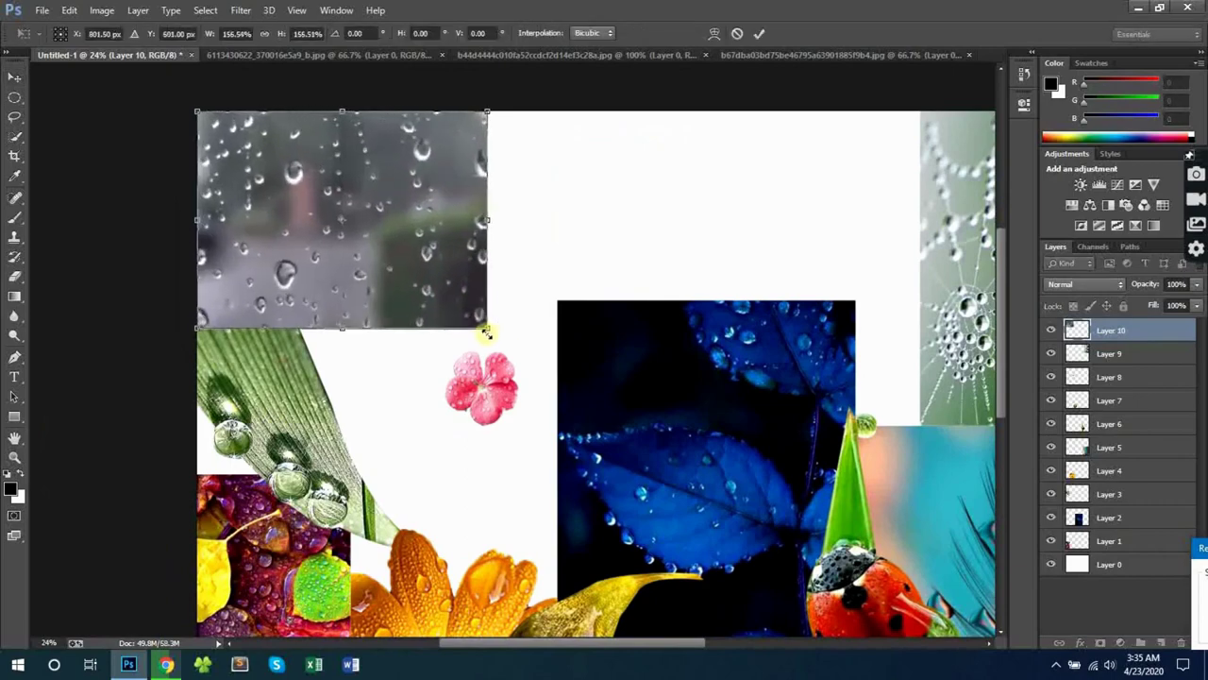
key("Return")
left_click(443, 55)
left_click(602, 251)
- Copy the golden leaves image into the canvas, rotate it 90° clockwise and enlarge it to fill the space above the blue leaves
left_click_drag(510, 284, 521, 153)
key("ctrl+t")
right_click(679, 186)
left_click(726, 367)
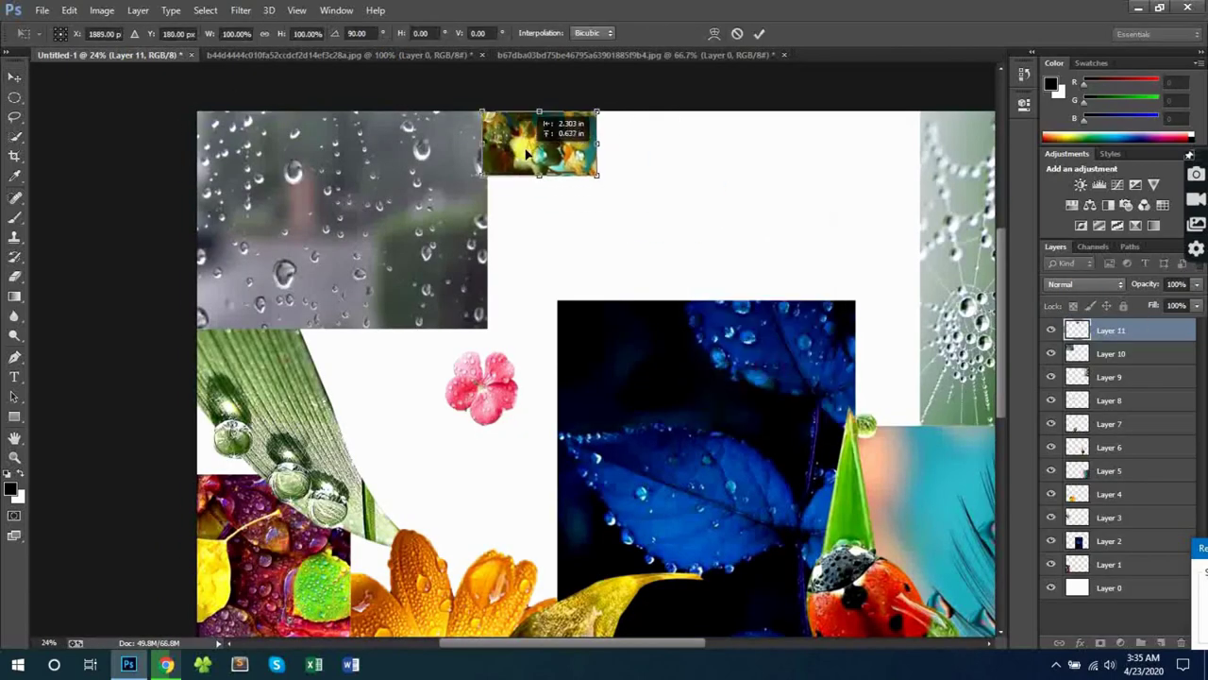
left_click_drag(598, 175, 848, 250)
key("Return")
- Enlarge the pink flower over the seam between the rainy window and golden leaves, and move Layer 8 to the top of the stack
left_click(492, 394)
key("ctrl+t")
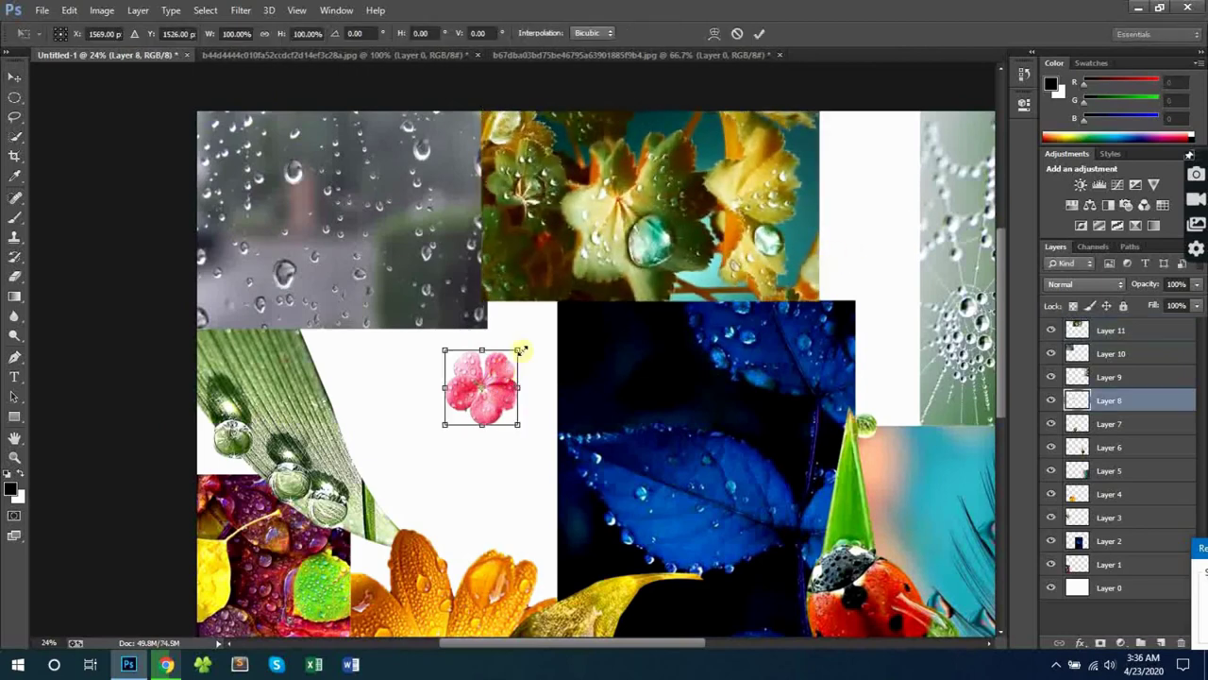
left_click_drag(519, 350, 640, 220)
left_click_drag(579, 345, 508, 243)
key("Return")
left_click_drag(1114, 399, 1106, 323)
left_click_drag(536, 237, 511, 234)
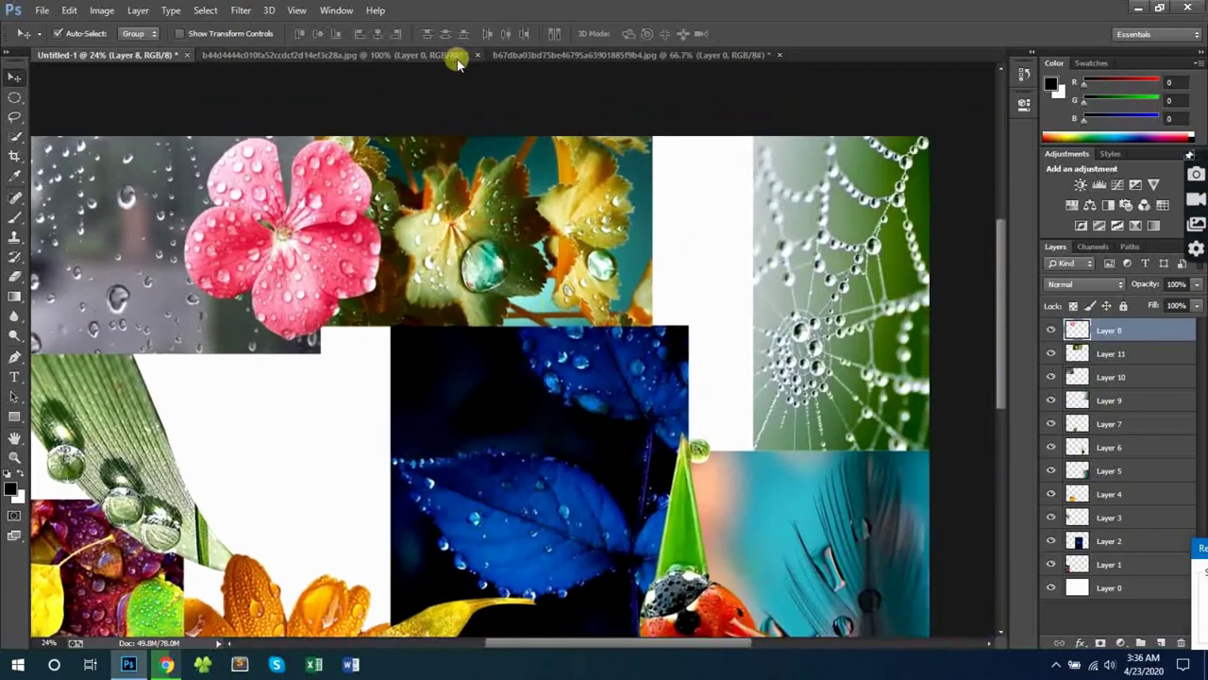
- Close the golden leaves source image without saving and start opening another image
left_click(476, 55)
left_click(606, 262)
key("ctrl+o")
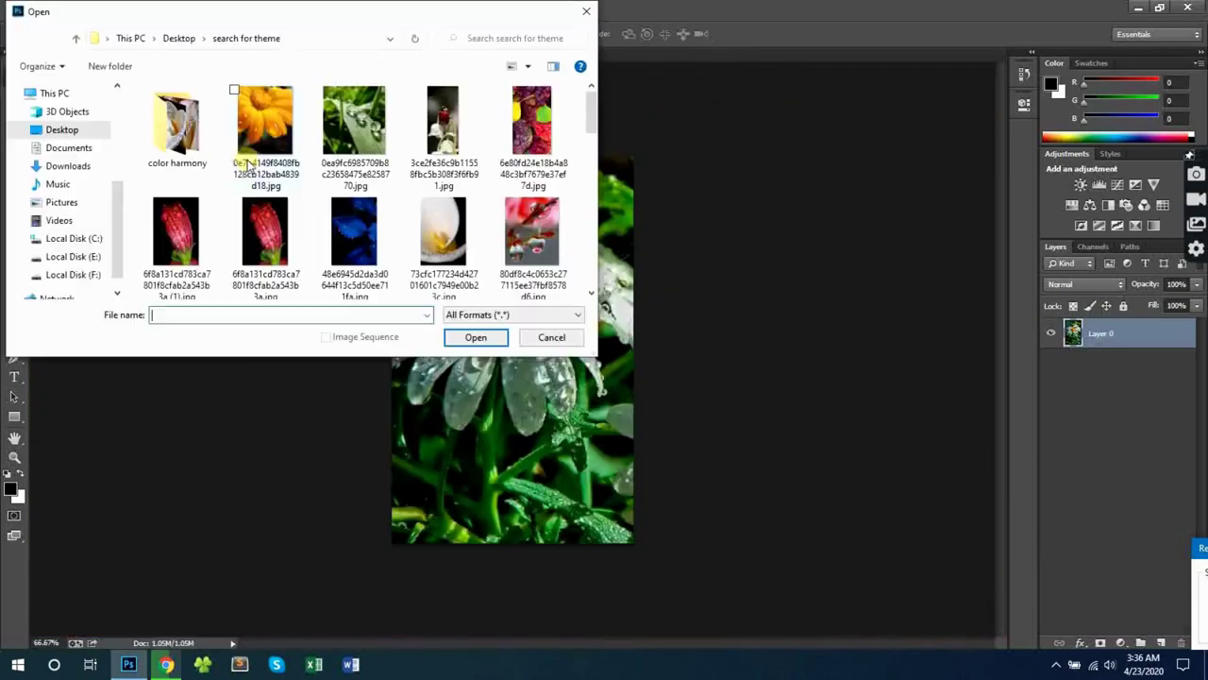
double_click(180, 132)
left_click_drag(591, 149, 591, 228)
left_click(76, 38)
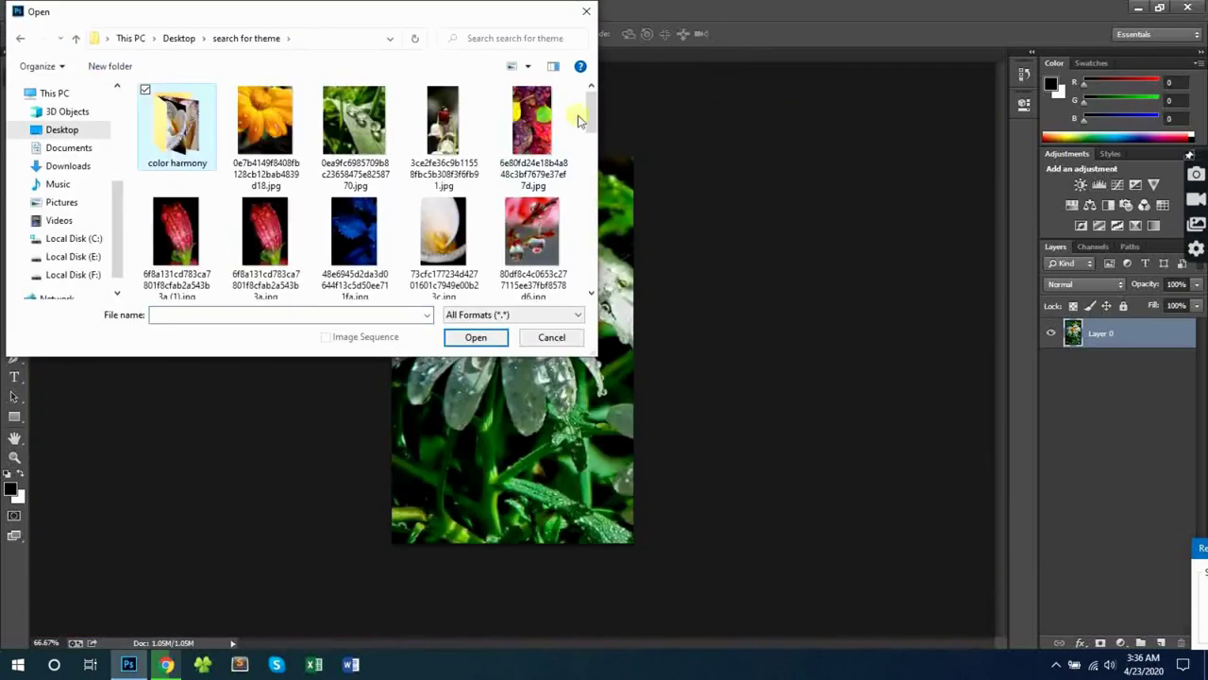
left_click_drag(592, 130, 595, 283)
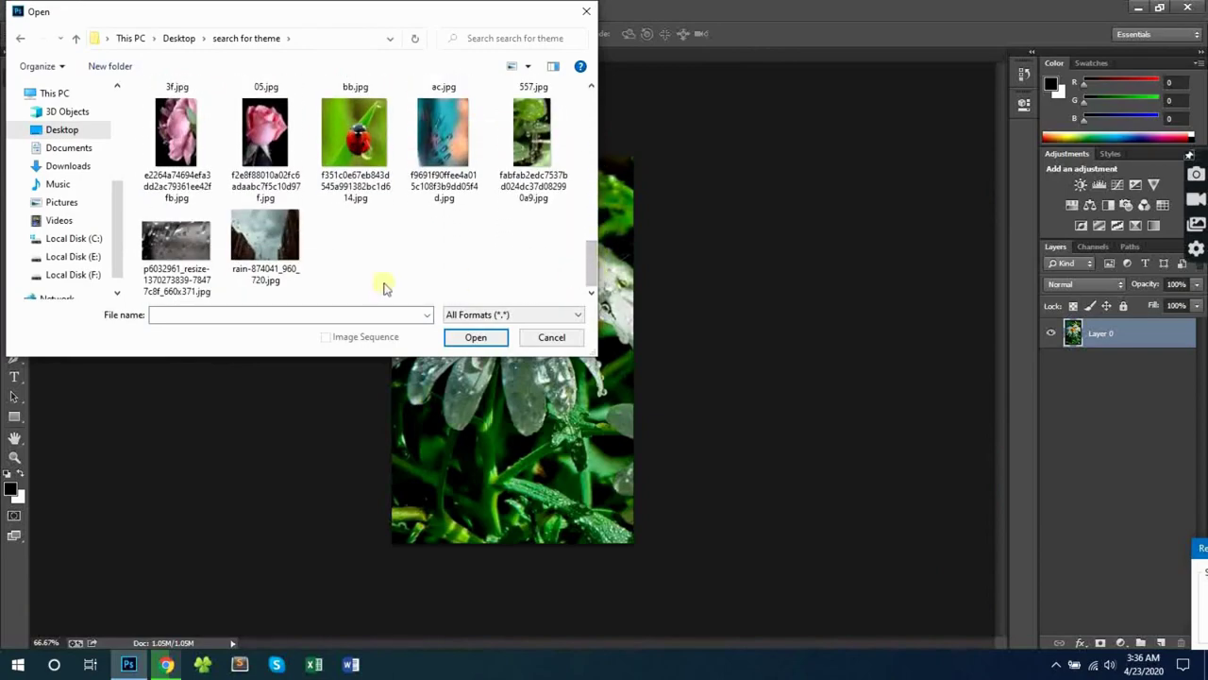
double_click(177, 241)
double_click(1128, 327)
left_click(725, 211)
- Copy the grey raindrops image into Untitled-1 and enlarge it to fill the gap between the green leaf and the blue leaves
left_click_drag(589, 341, 507, 397)
key("ctrl+t")
key("ctrl+z")
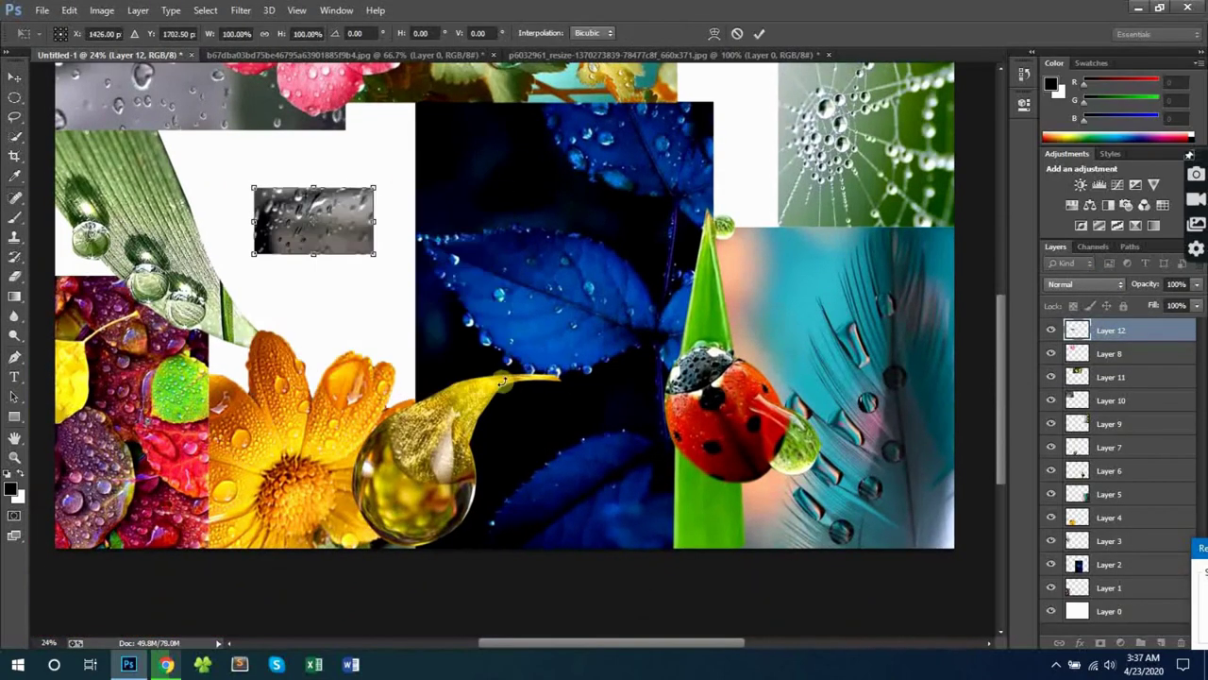
left_click_drag(252, 250, 296, 244)
key("Return")
- Place the grey raindrops layer directly above Layer 0, and move its image up to meet the rainy window image
left_click_drag(1146, 630, 1150, 563)
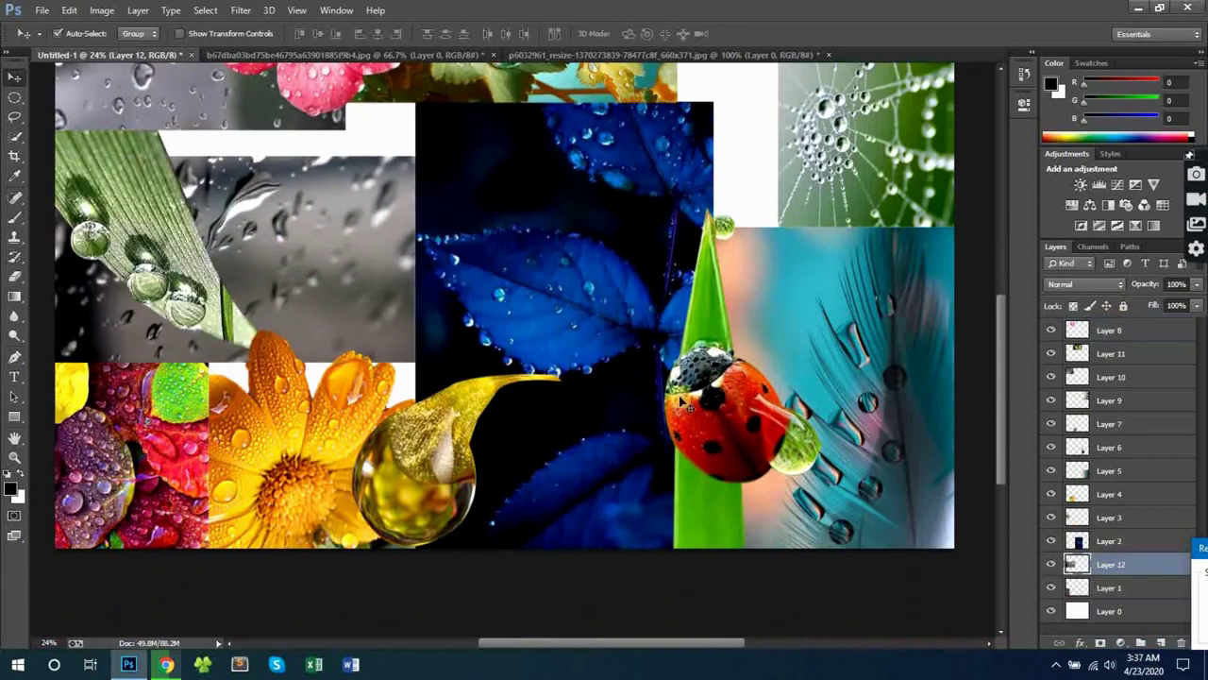
left_click_drag(351, 229, 354, 202)
left_click(176, 365)
left_click_drag(1121, 599, 1121, 601)
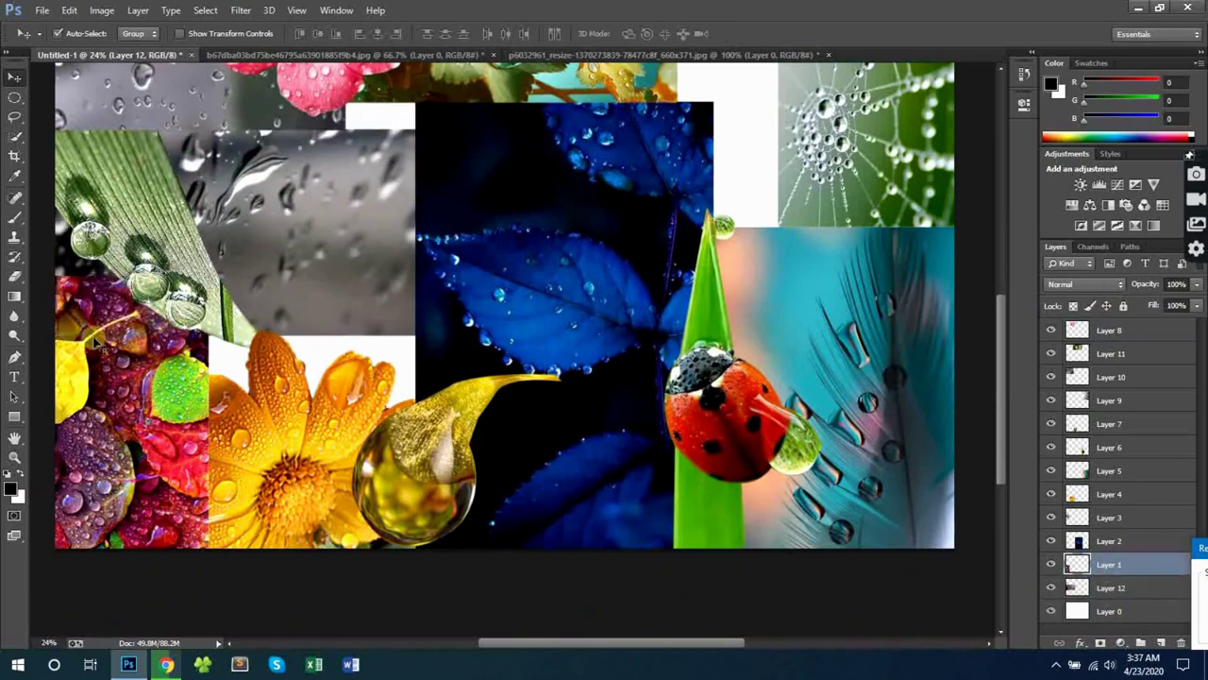
- Enlarge the colourful leaves image on Layer 1 and erase the parts that spill over the grey raindrops image
mouse_move(94, 340)
left_mouse_down()
mouse_move(203, 269)
mouse_move(247, 193)
mouse_move(238, 236)
left_mouse_up()
key("e")
left_click(78, 35)
left_click(163, 212)
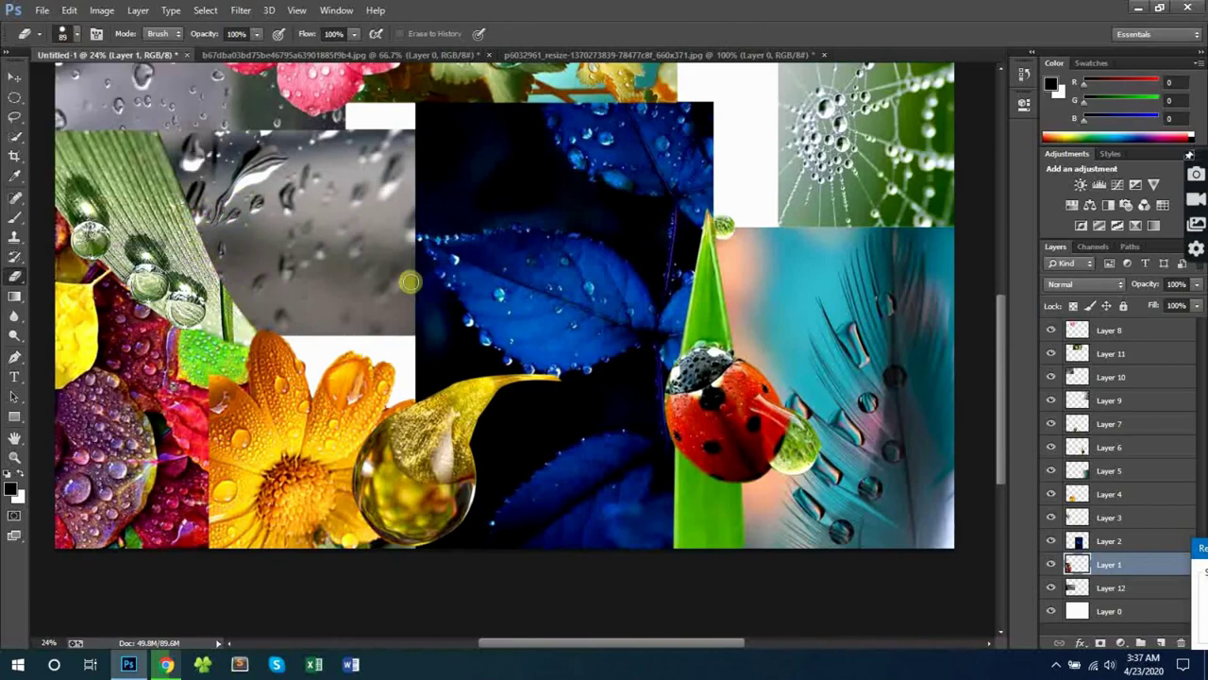
- Close the daisy and grey raindrops source images without saving, leaving only the collage open
key("ctrl+space")
left_click(501, 259, "ctrl+alt")
left_click(479, 401, "ctrl")
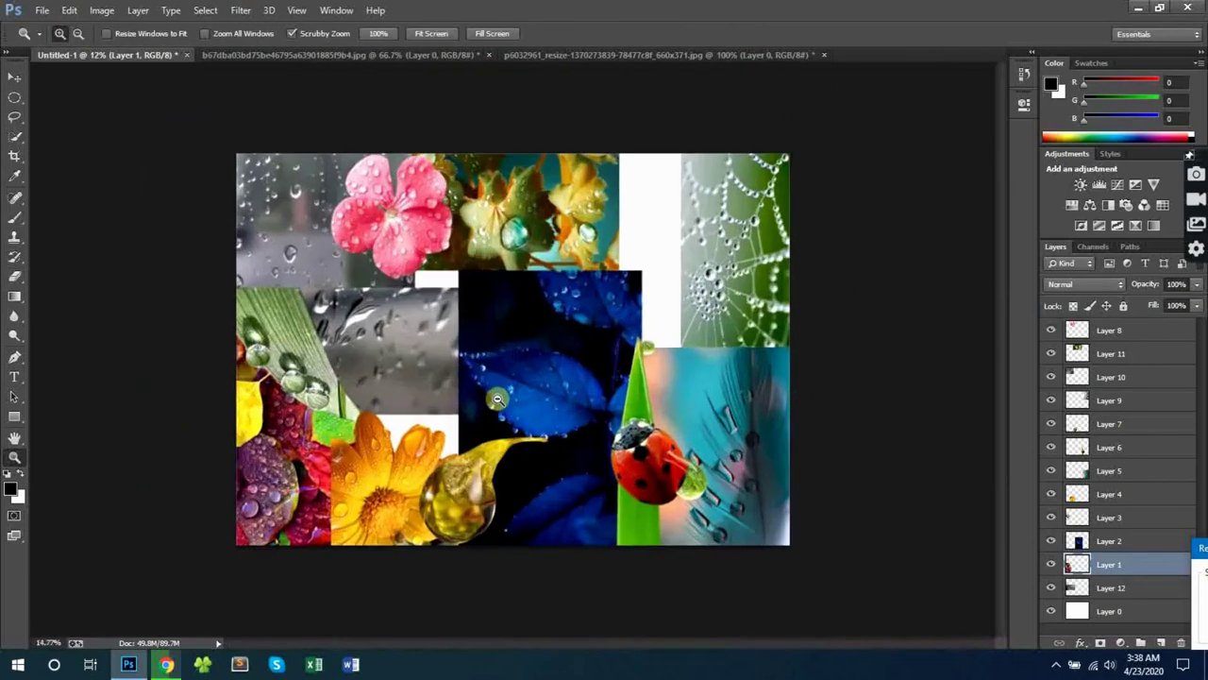
left_click(497, 55)
left_click(611, 251)
left_click(533, 55)
left_click(614, 250)
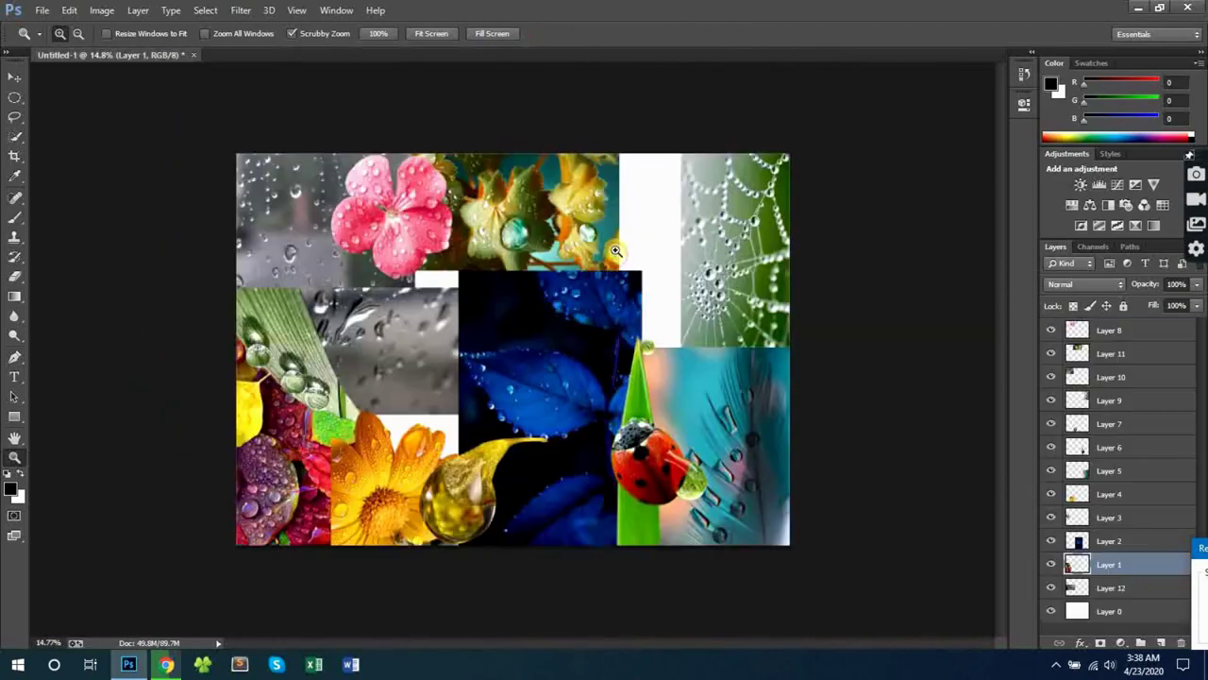
- Open the red flower bud image 6f8a131cd783ca7801f8cfab2a543b3a.jpg and convert its background to a regular layer
key("ctrl+o")
double_click(274, 236)
double_click(1109, 334)
left_click(721, 217)
- Select the black background around the red bud with Quick Selection, excluding the petal tips from the selection
key("w")
left_click_drag(595, 184, 638, 260)
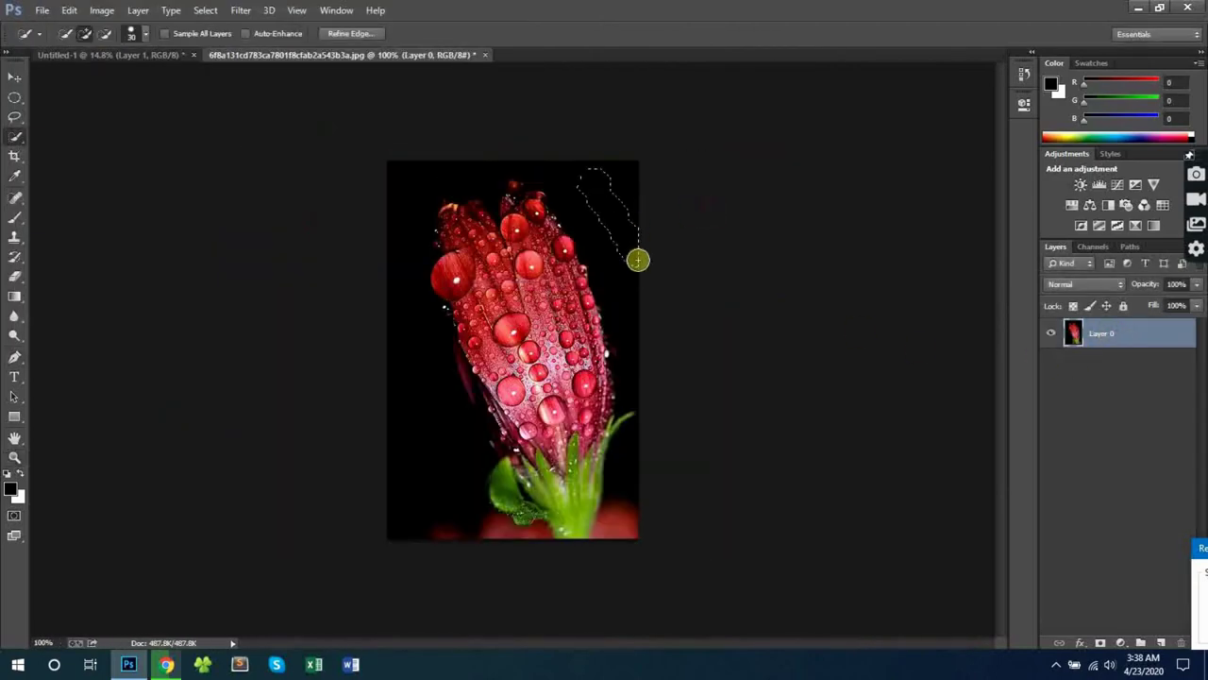
key("ctrl+space")
left_click(463, 221, "ctrl")
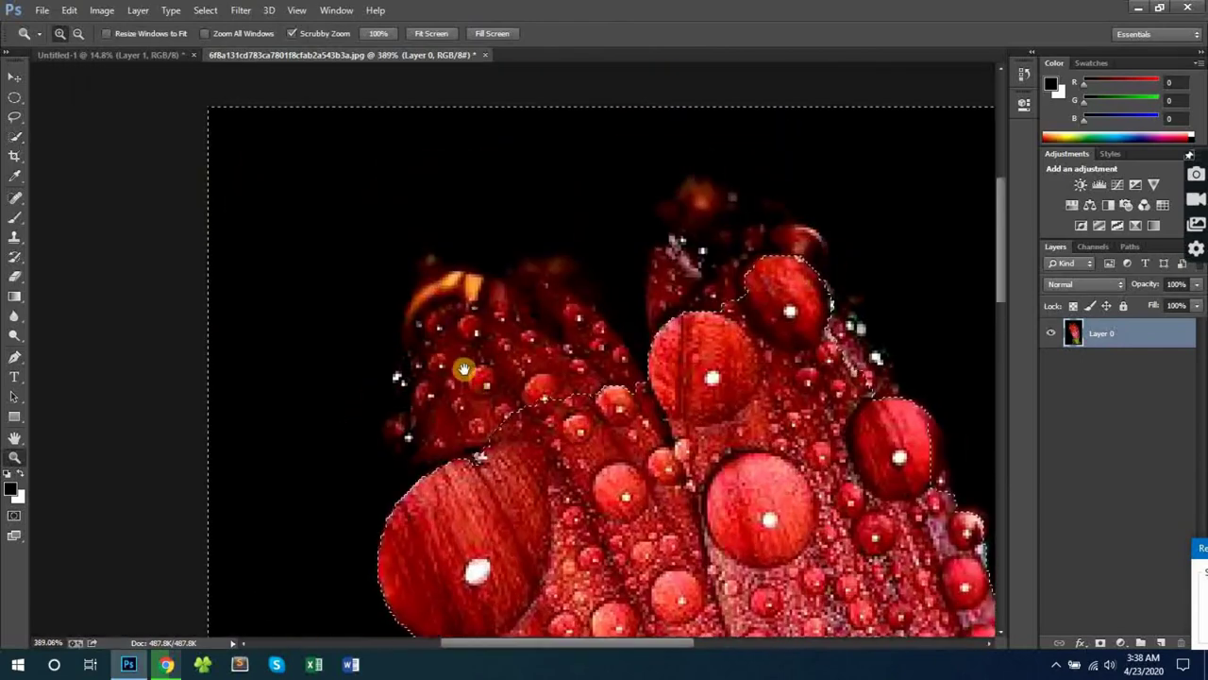
mouse_move(493, 380)
left_mouse_down()
mouse_move(567, 367)
mouse_move(530, 339)
mouse_move(580, 375)
mouse_move(475, 431)
left_mouse_up()
left_click_drag(703, 311, 715, 256)
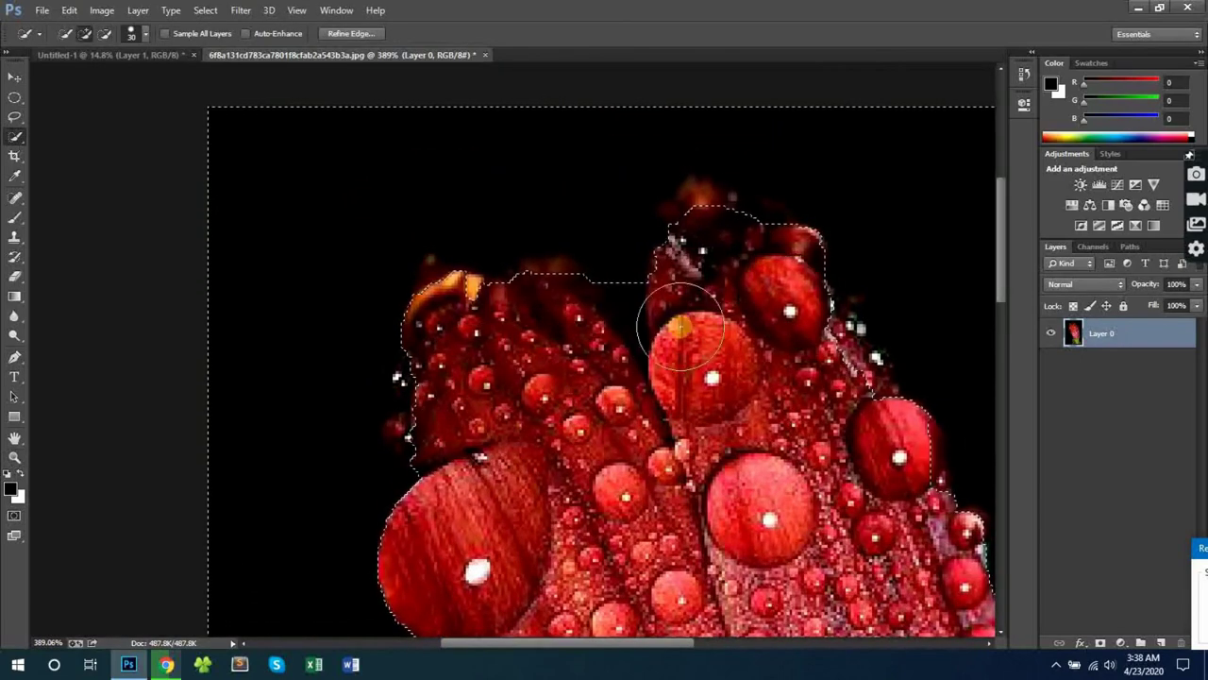
- Delete the selected black background around the red bud and clear the selection
key("p")
key("ctrl+shift+i")
key("Delete")
key("ctrl+d")
- Erase the black remnant between the bud's two petal tips with a 6 px eraser
key("e")
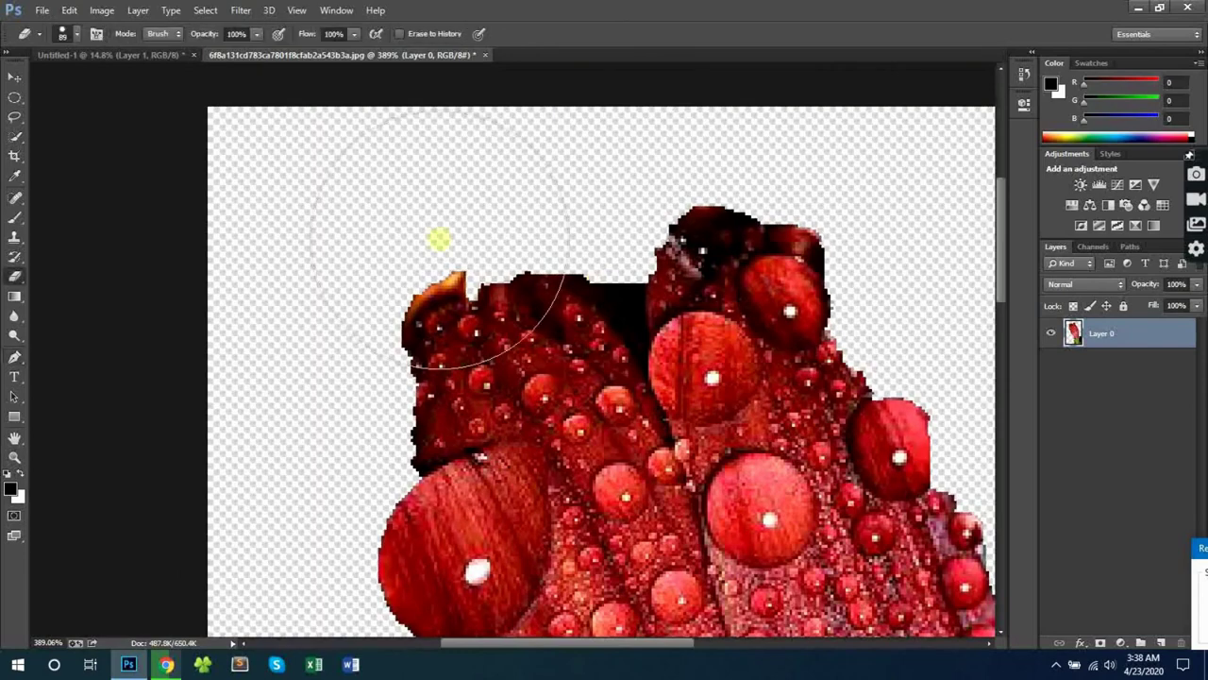
left_click(66, 34)
left_click_drag(617, 283, 636, 323)
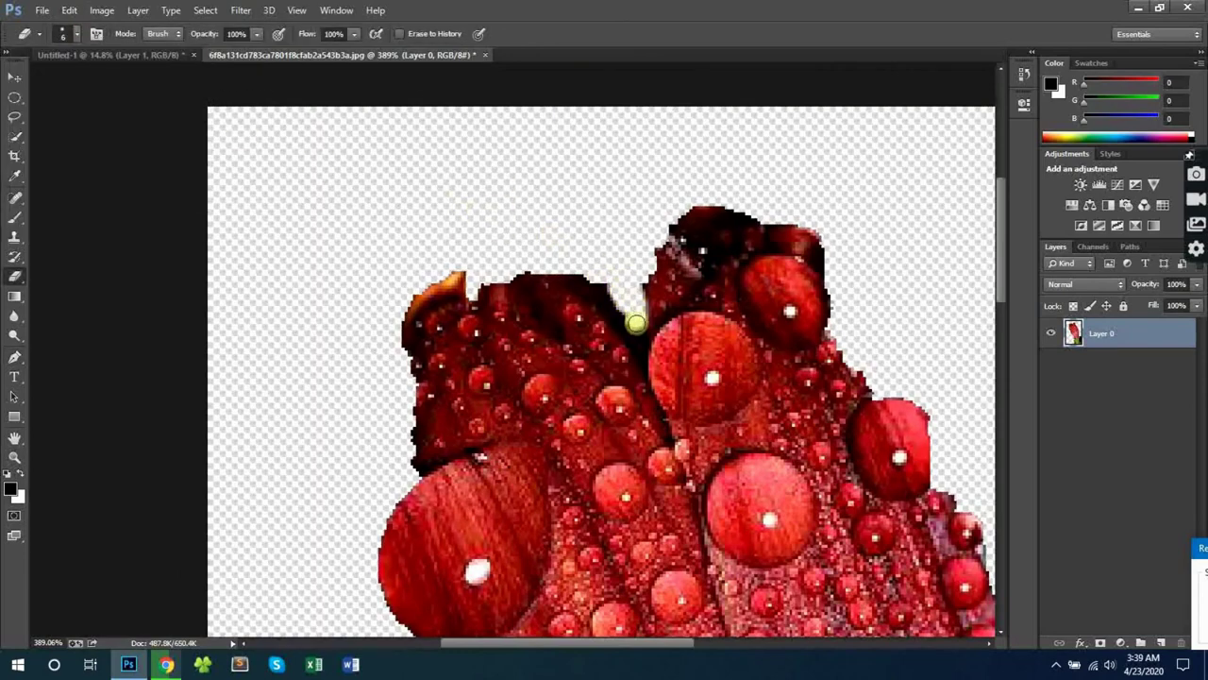
key("ctrl+space")
left_click_drag(640, 262, 574, 268)
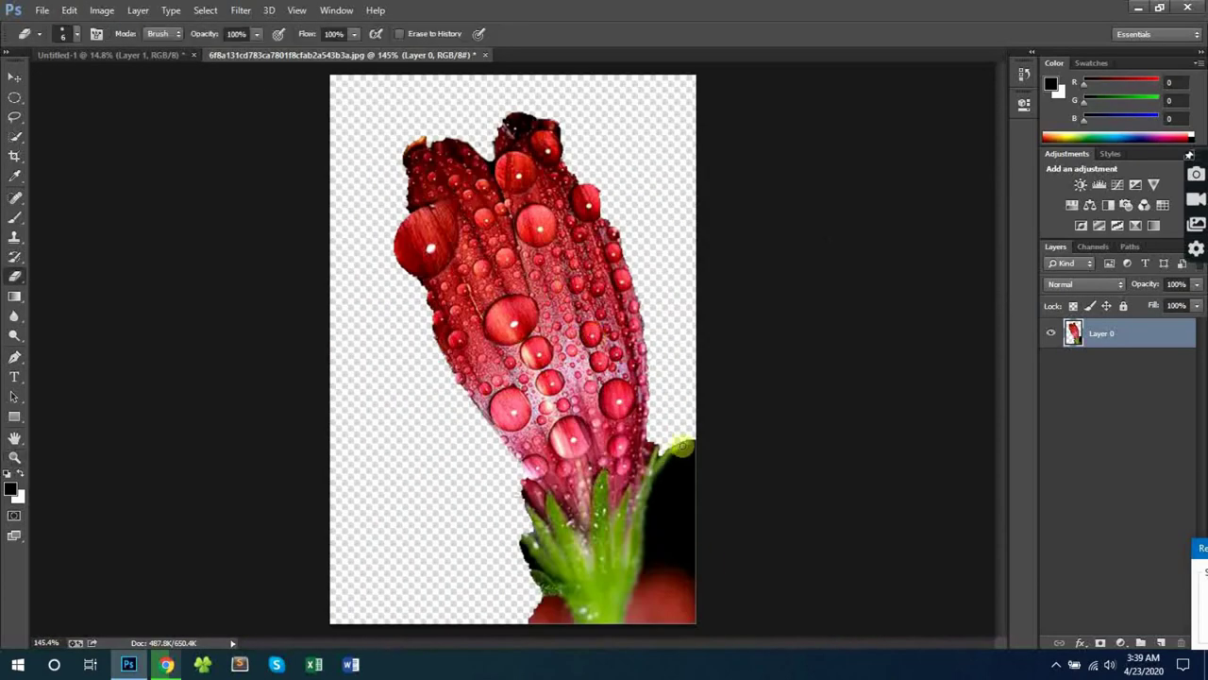
- Erase the black background along the right edge of the bud's green sepals
key("ctrl+space")
mouse_move(658, 539)
left_mouse_down()
mouse_move(732, 513)
mouse_move(549, 406)
left_mouse_up()
key("space")
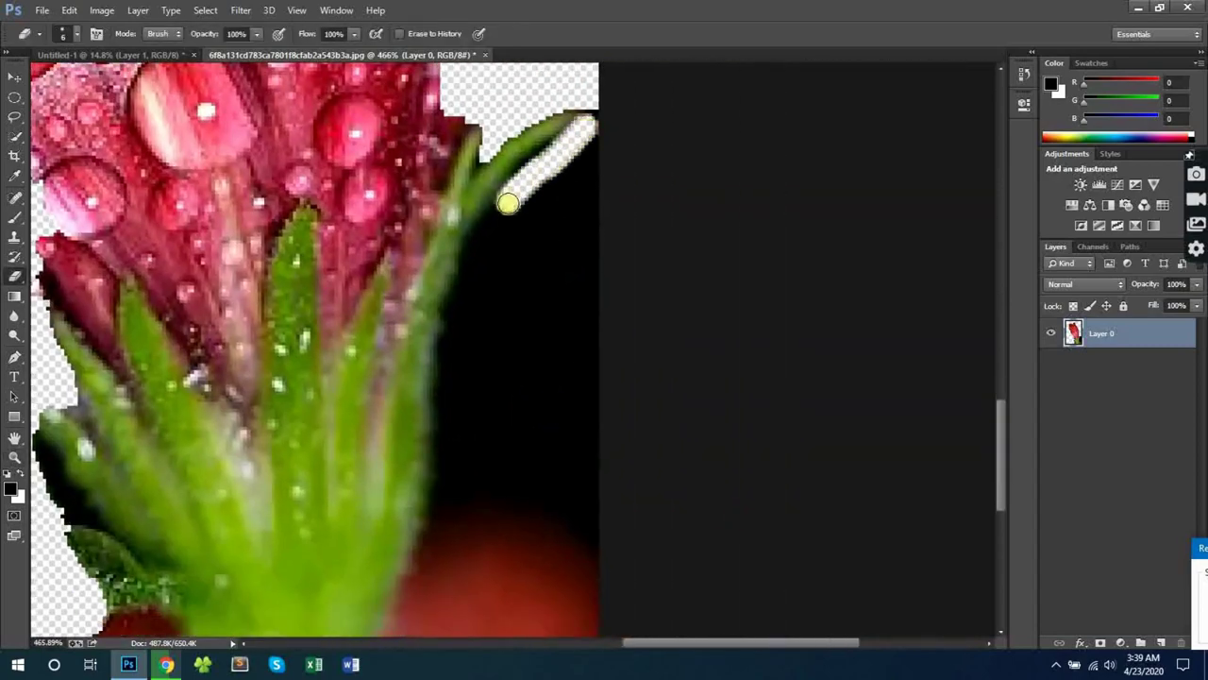
mouse_move(449, 377)
left_mouse_down()
mouse_move(619, 233)
mouse_move(545, 368)
mouse_move(571, 280)
left_mouse_up()
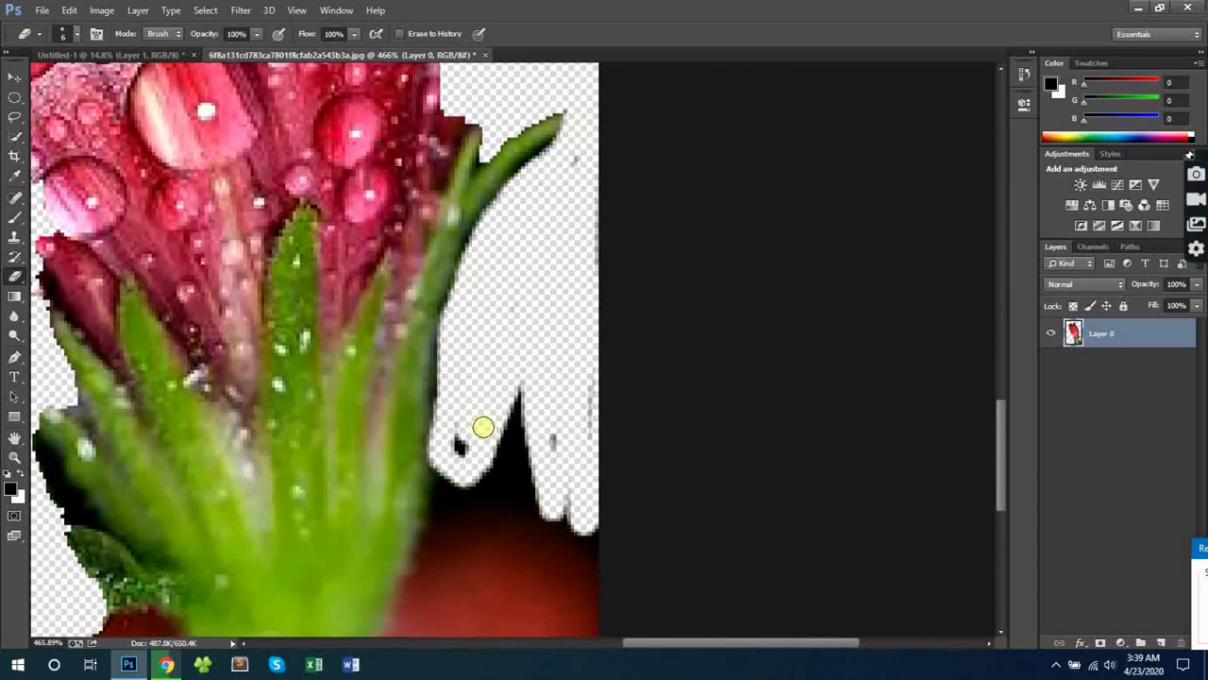
scroll(482, 426, "down", 4)
mouse_move(509, 180)
left_mouse_down()
mouse_move(537, 270)
mouse_move(568, 488)
left_mouse_up()
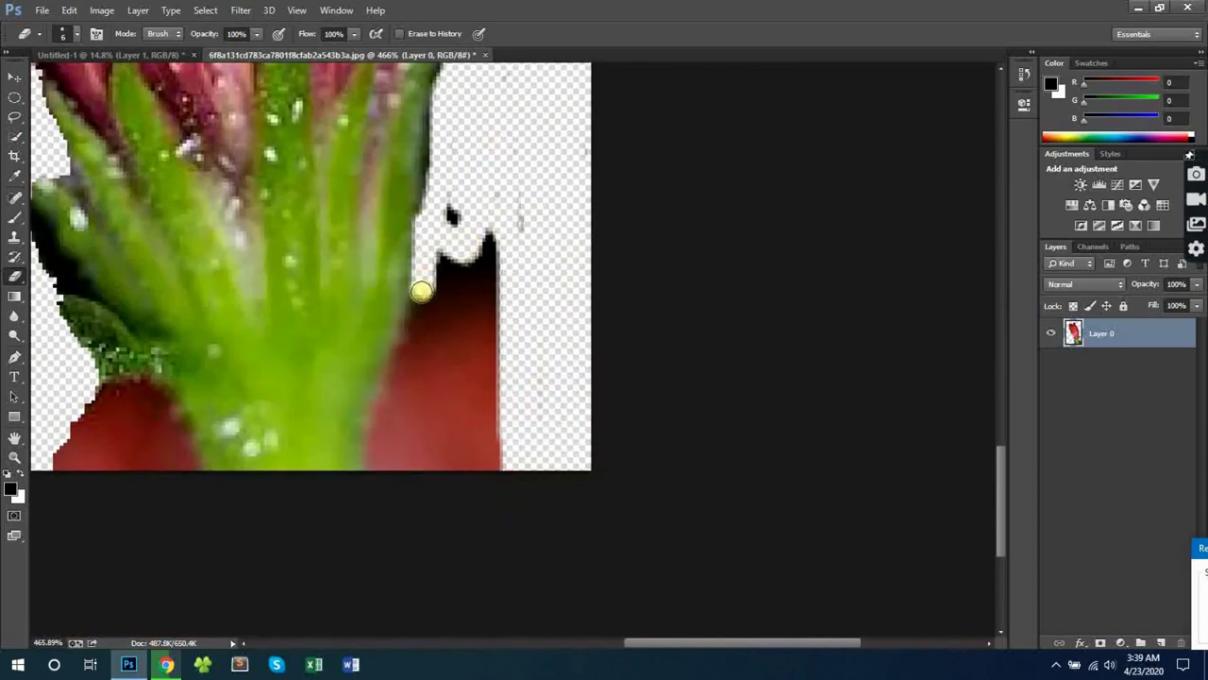
- Erase along the stem's right edge, and delete a rectangular selection of the leftover background beside it
left_click_drag(421, 291, 522, 455)
key("m")
left_click_drag(546, 174, 453, 530)
key("Delete")
key("ctrl+d")
- Erase the remaining red background patches on both sides of the bud's stem
key("e")
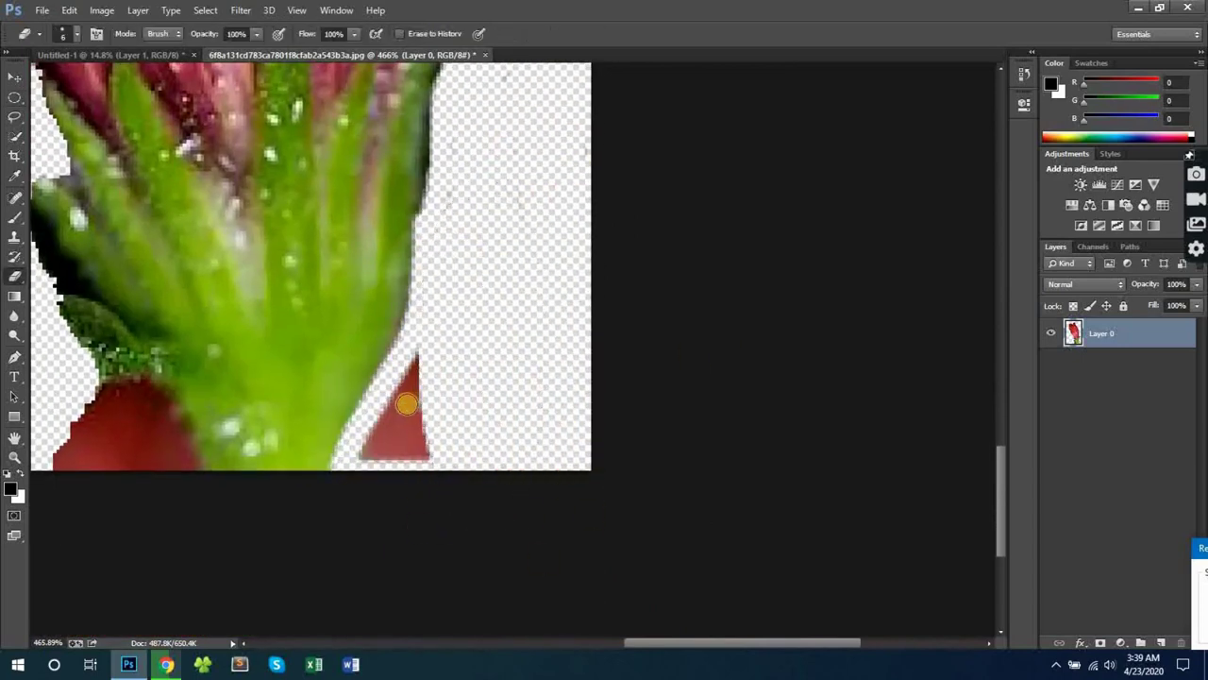
mouse_move(416, 385)
left_mouse_down()
mouse_move(432, 469)
mouse_move(361, 475)
left_mouse_up()
left_click_drag(104, 396, 424, 352)
left_click_drag(413, 344, 462, 343)
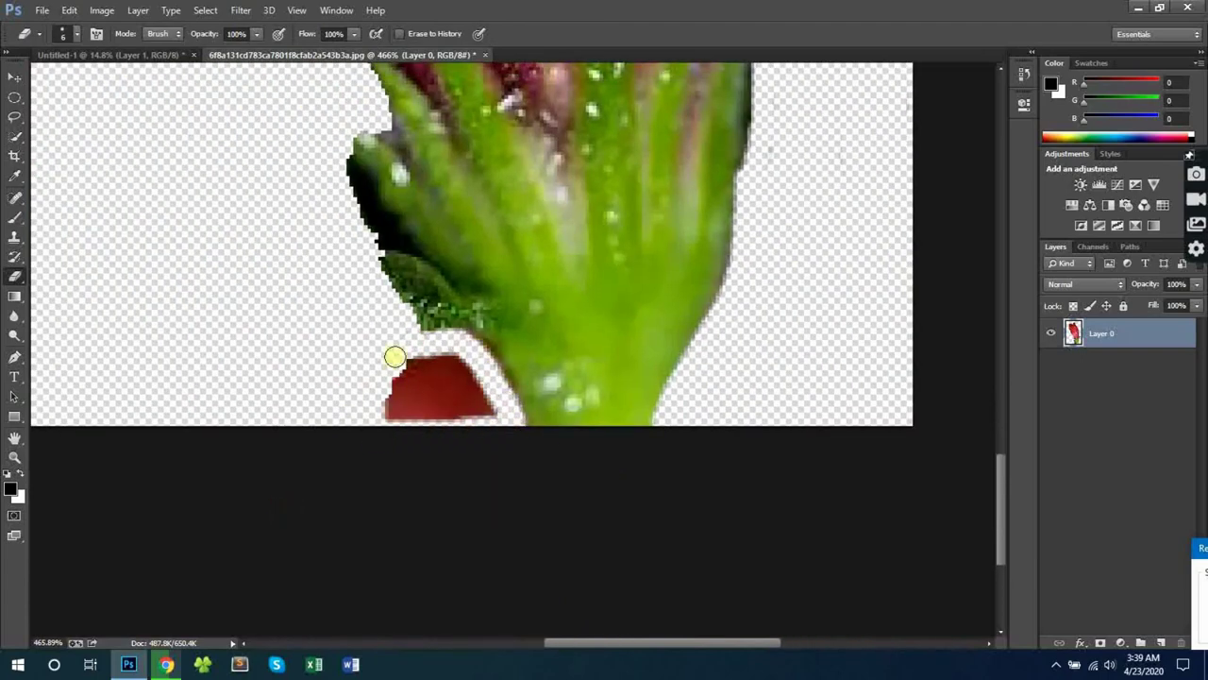
- Copy the red bud cut-out into Untitled-1 and enlarge it over the gap between the golden leaves and spider web
key("v")
left_click_drag(553, 265, 700, 339)
key("ctrl+t")
mouse_move(663, 296)
left_mouse_down()
mouse_move(654, 276)
mouse_move(645, 302)
left_mouse_up()
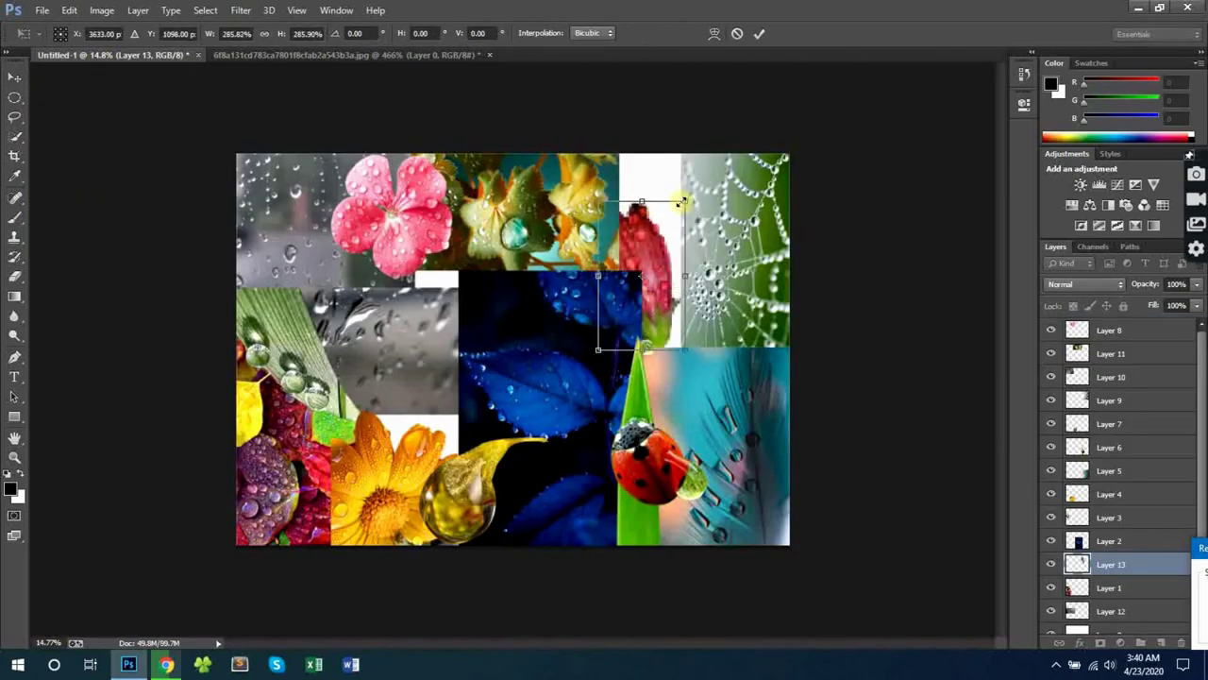
left_click_drag(680, 203, 715, 164)
key("Return")
- Move Layer 13 to the top of the layer stack and shift the red bud slightly toward the golden leaves
left_click_drag(1147, 564, 1114, 342)
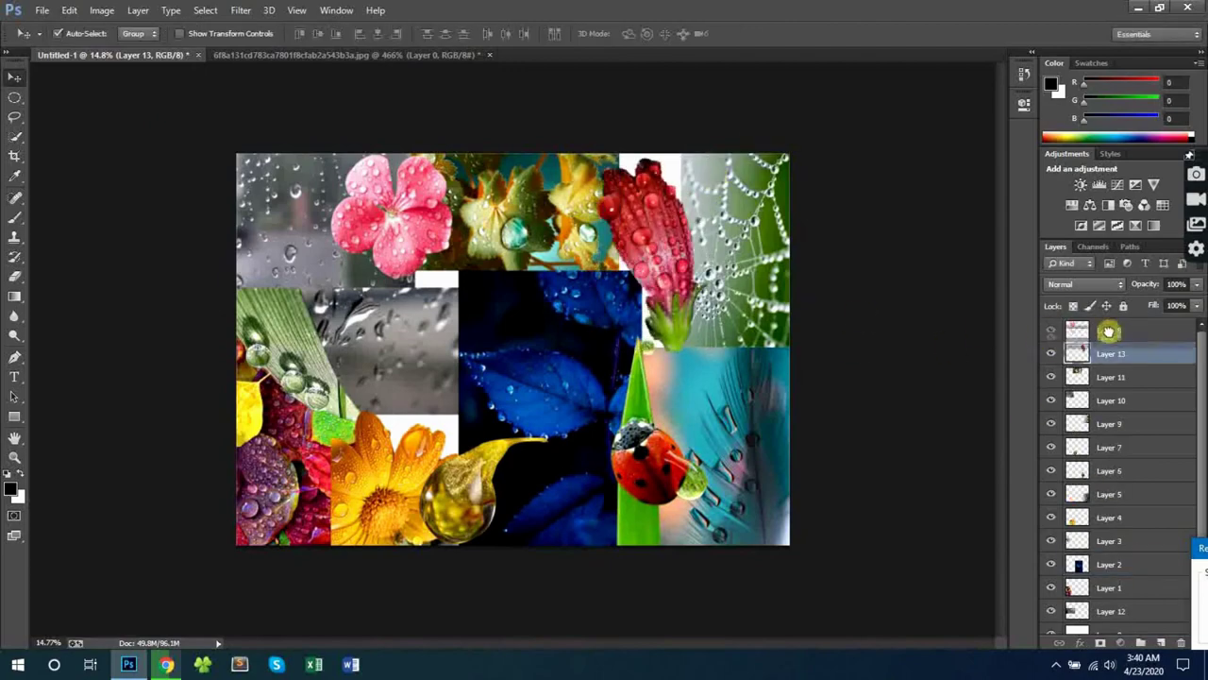
left_click_drag(664, 273, 651, 276)
key("z")
left_click_drag(650, 211, 617, 170)
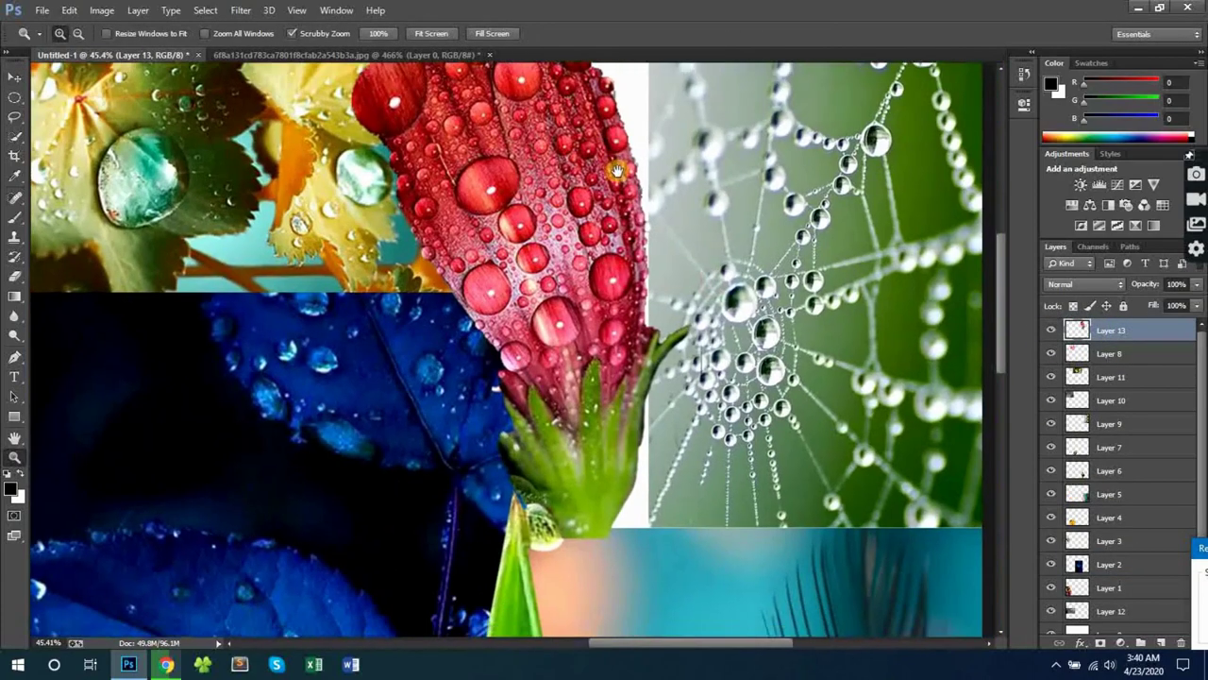
- Move the red bud lower over the gap beside the spider web and adjust its fit with Free Transform
key("v")
left_click_drag(586, 366, 611, 419)
left_click_drag(595, 217, 594, 437)
key("ctrl+t")
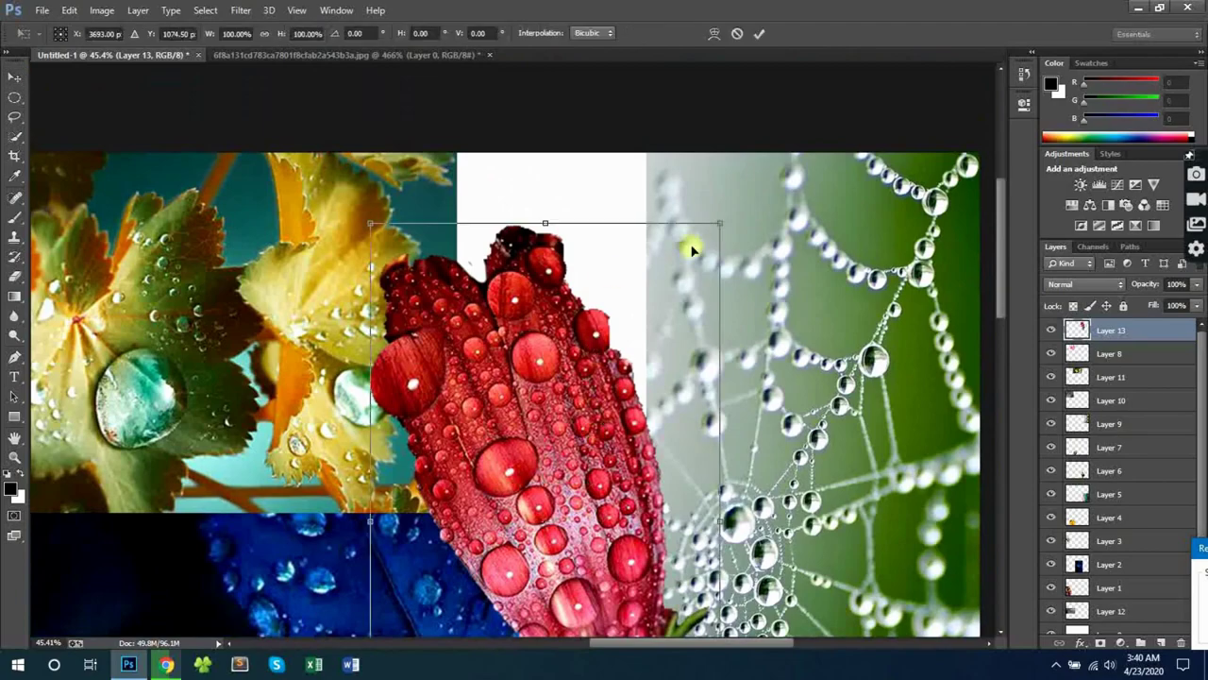
left_click_drag(725, 217, 789, 259)
left_click_drag(677, 364, 599, 120)
mouse_move(531, 405)
left_mouse_down()
mouse_move(528, 361)
mouse_move(526, 396)
left_mouse_up()
key("Return")
- Cut off the base of the bud's stem overlapping the teal feather image, using a rectangular selection
key("z")
left_click_drag(614, 278, 661, 154)
left_click_drag(564, 413, 674, 359)
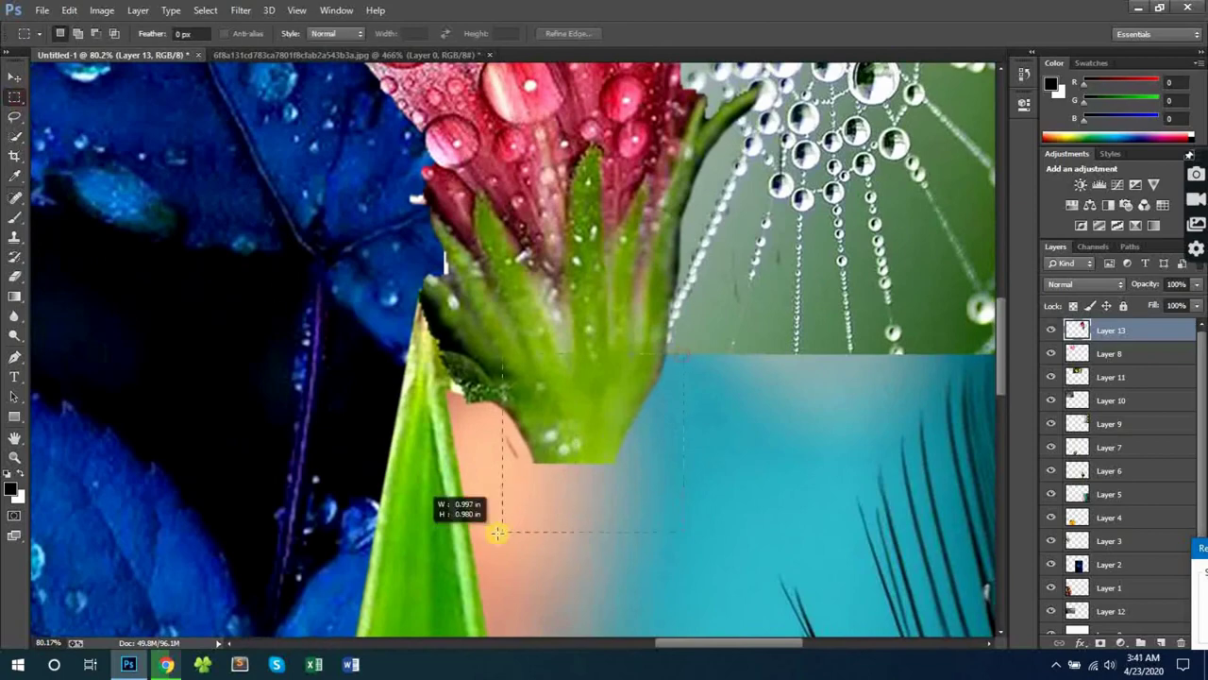
left_click_drag(498, 534, 420, 540)
key("Delete")
key("ctrl+d")
- Close the red bud source image without saving its changes
key("z")
left_click_drag(736, 283, 589, 328)
left_click(490, 55)
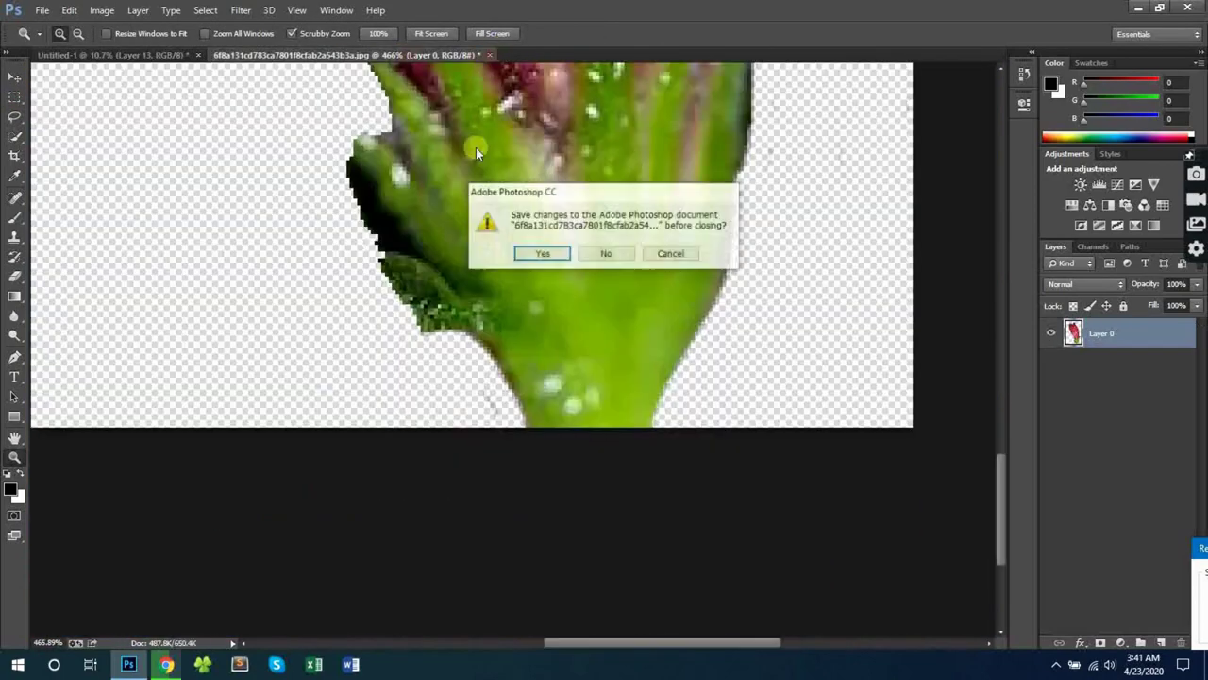
key("n")
- Open 4760e700f98292eb56da07037c4cbef2.jpg and delete the background around the hanging green leaf and its droplet using Quick Selection
key("ctrl+o")
scroll(564, 128, "down", 3)
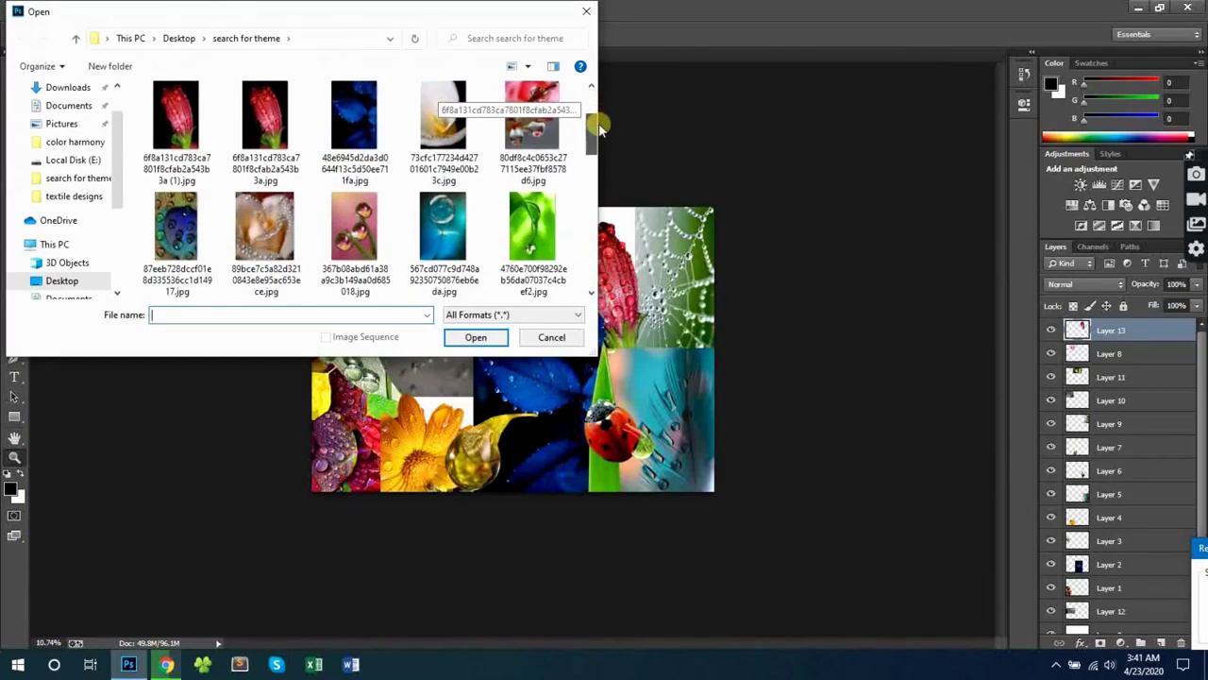
double_click(530, 196)
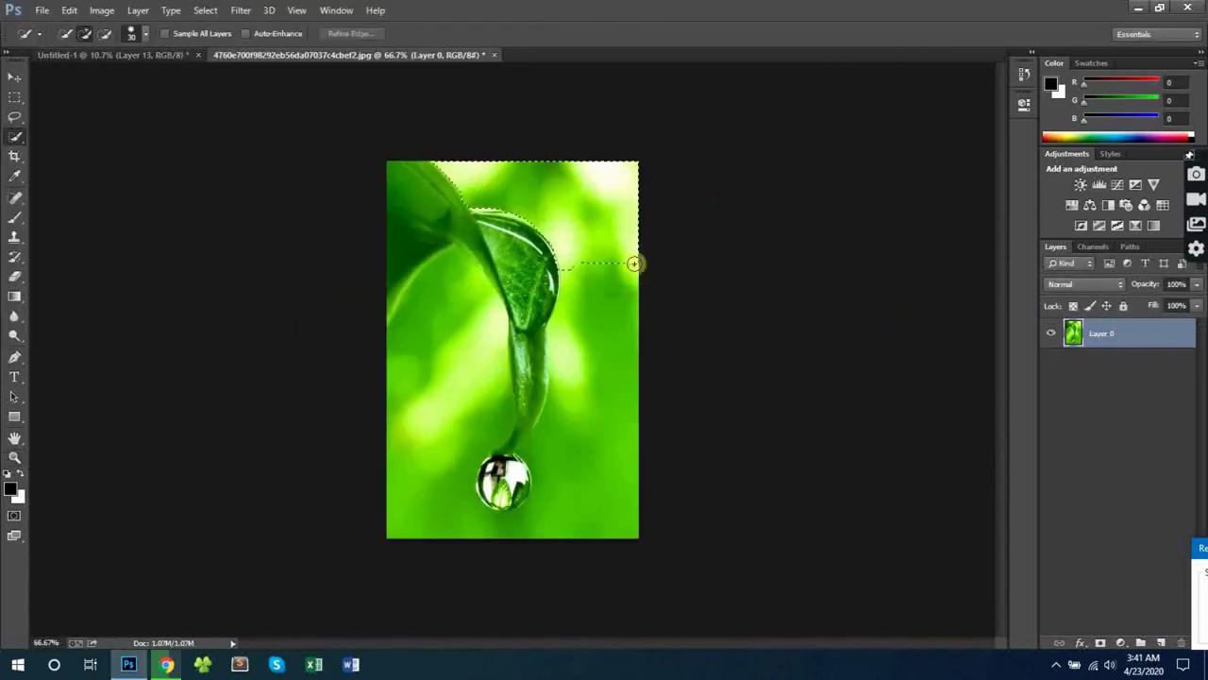
scroll(503, 497, "up", 5)
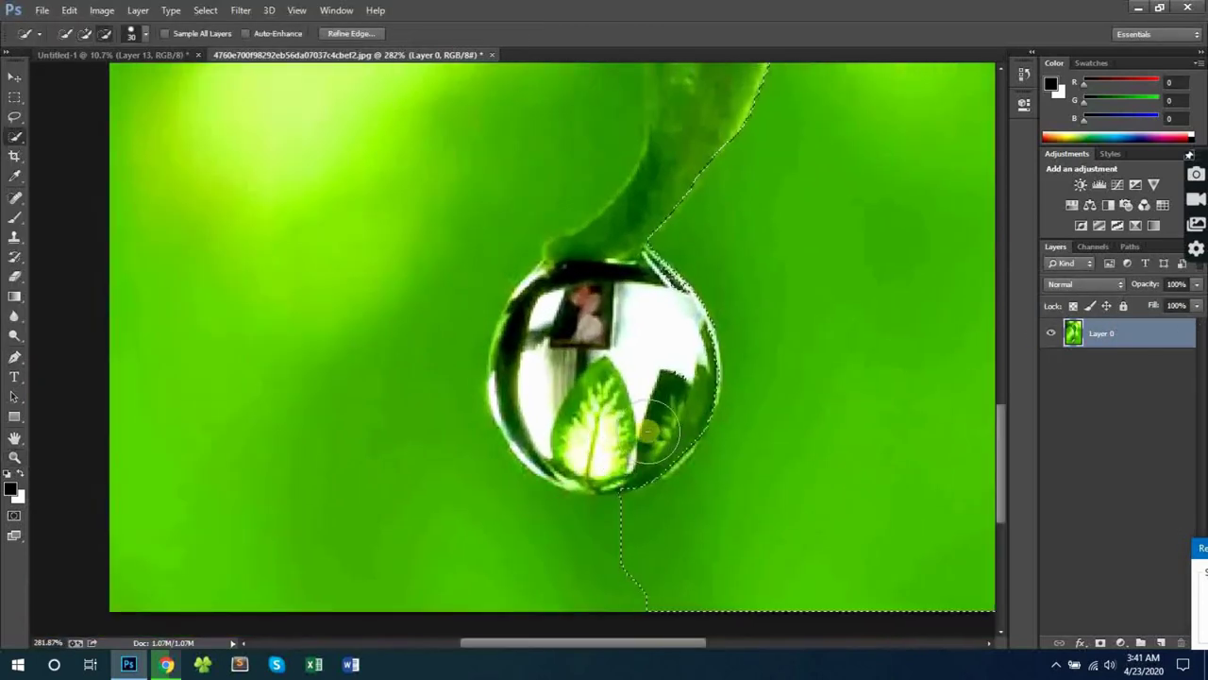
key("Delete")
key("ctrl+d")
key("z")
left_click_drag(600, 334, 494, 385)
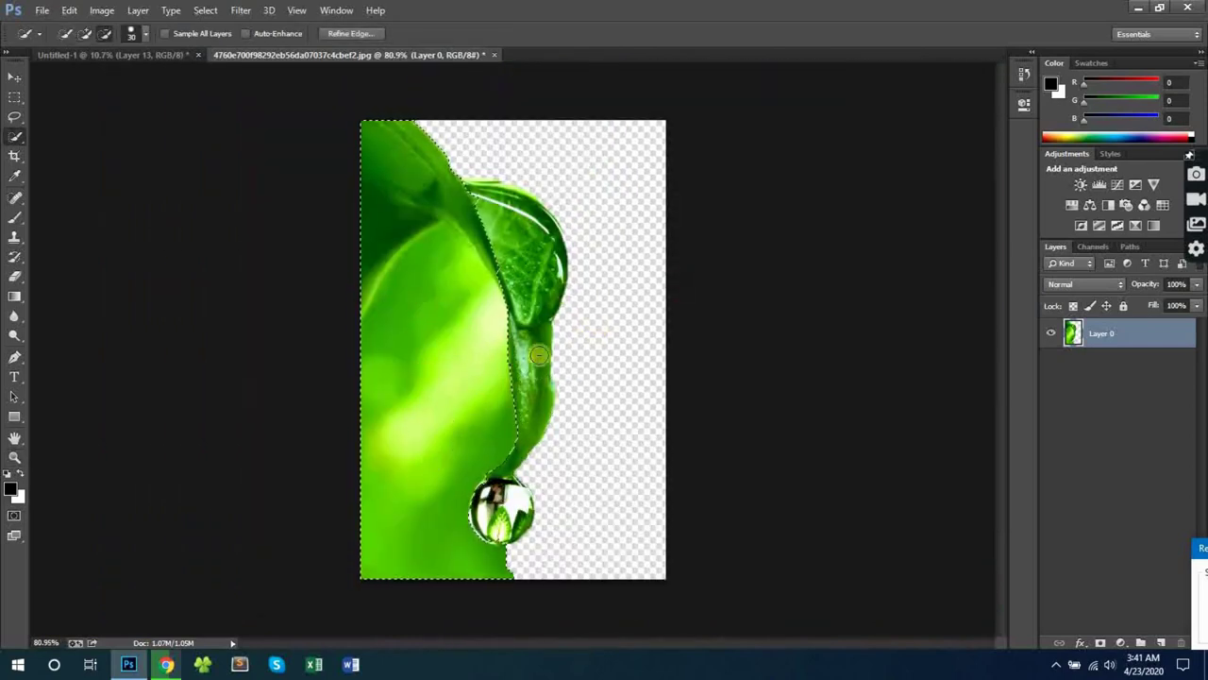
key("Delete")
- Bring the green leaf cutout into the collage and place it over the top of the red bud
key("v")
left_click_drag(486, 219, 612, 231)
scroll(611, 232, "up", 5)
left_click_drag(487, 256, 549, 302)
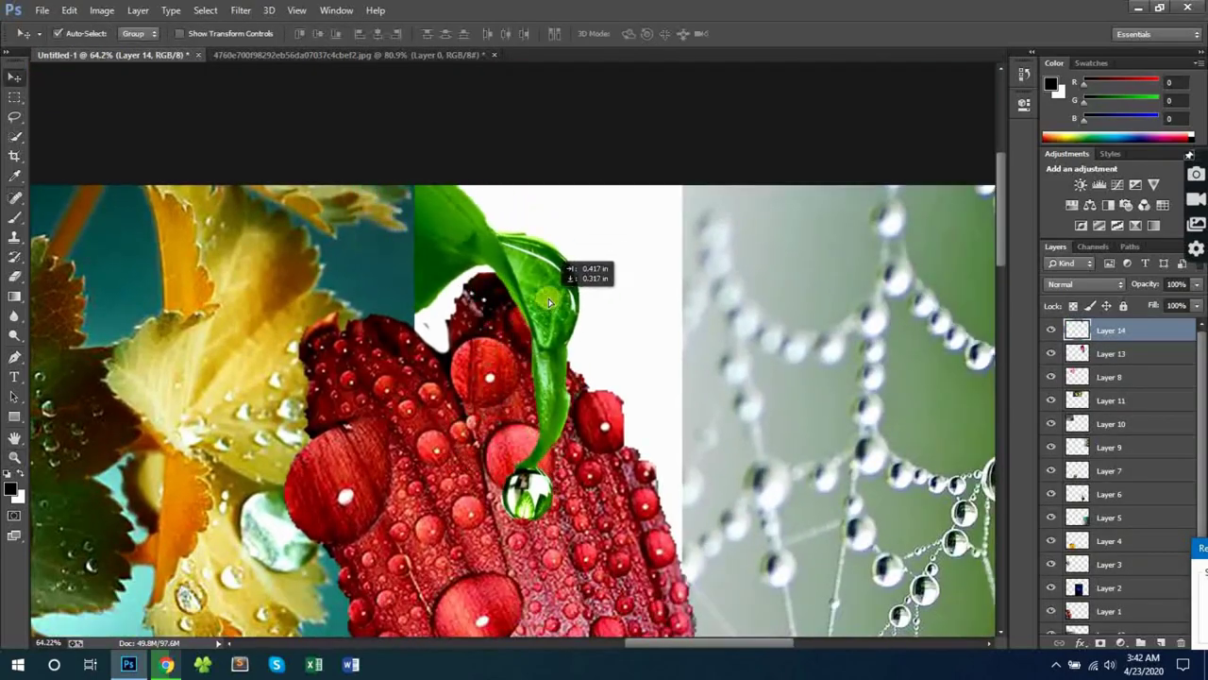
- Enlarge and reposition the green leaf with Free Transform over the white gap between the golden leaves and the spider web
key("ctrl+t")
left_click_drag(579, 548, 651, 656)
left_click_drag(648, 449, 588, 252)
left_click_drag(590, 508, 810, 569)
left_click_drag(621, 316, 618, 470)
left_click_drag(585, 367, 589, 340)
key("Return")
- Move the green leaf's Layer 14 below the red bud's Layer 13
left_click(493, 411)
left_click(1098, 324)
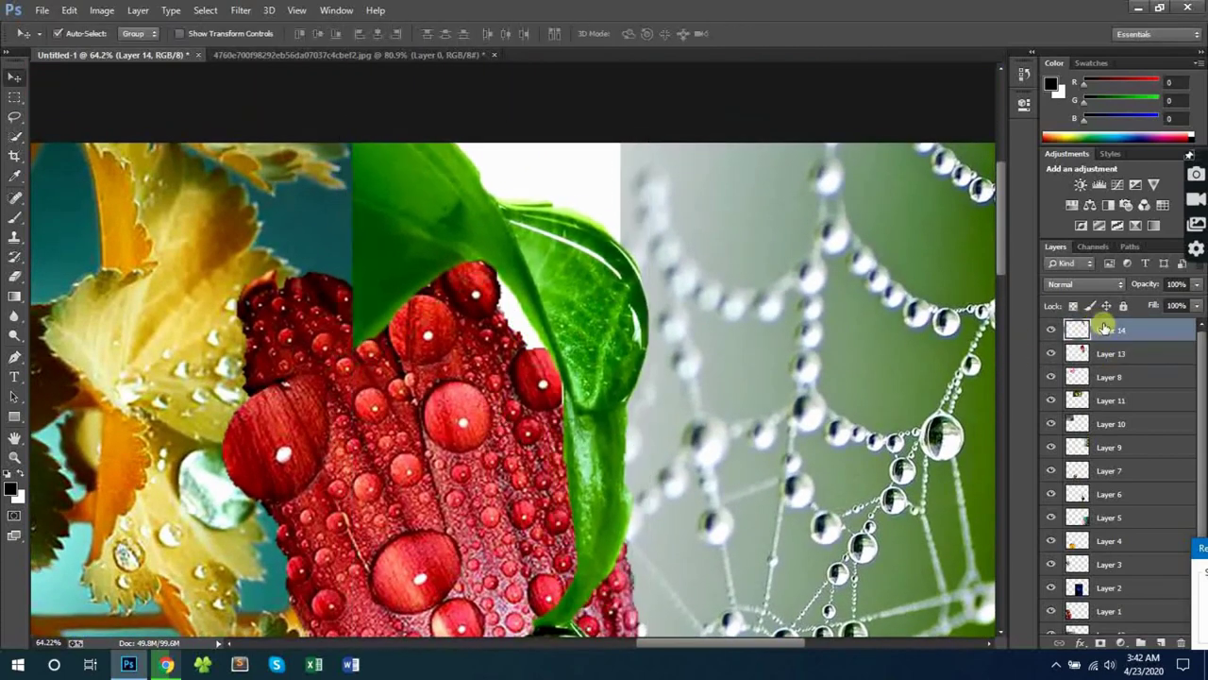
left_click_drag(1102, 327, 1112, 359)
key("z")
left_click_drag(623, 268, 520, 298)
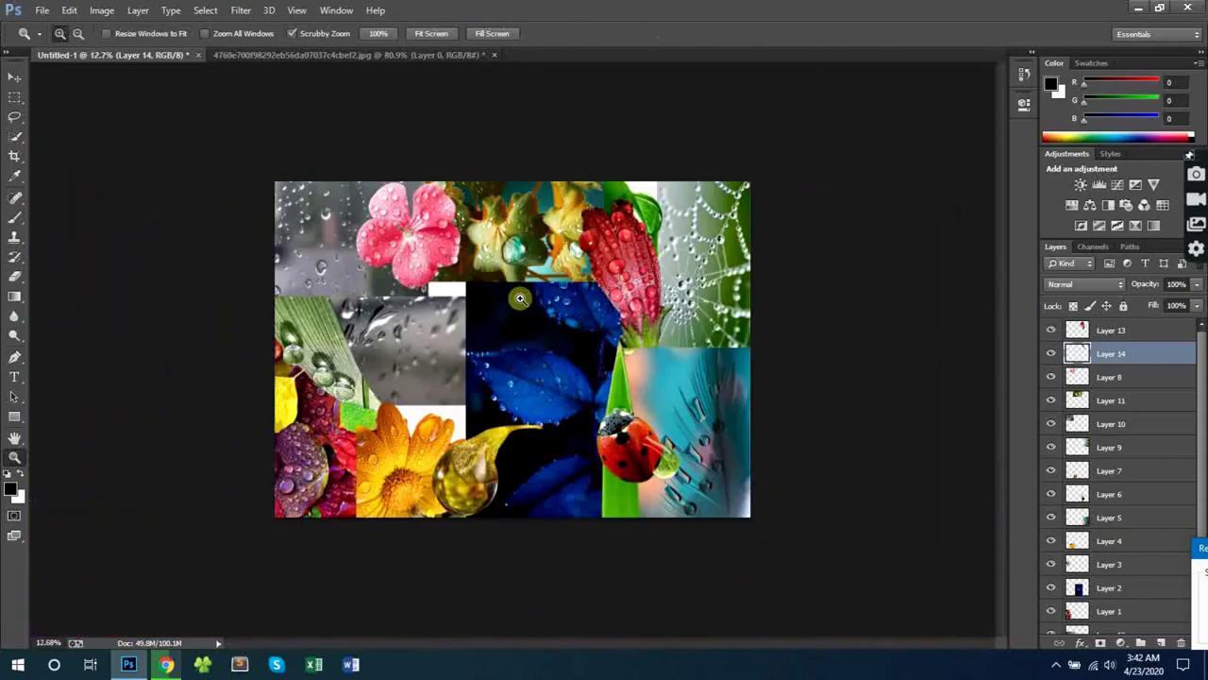
- Close the green leaf source image and open the pink tulip, fuzzy catkin and pink rose images together
key("v")
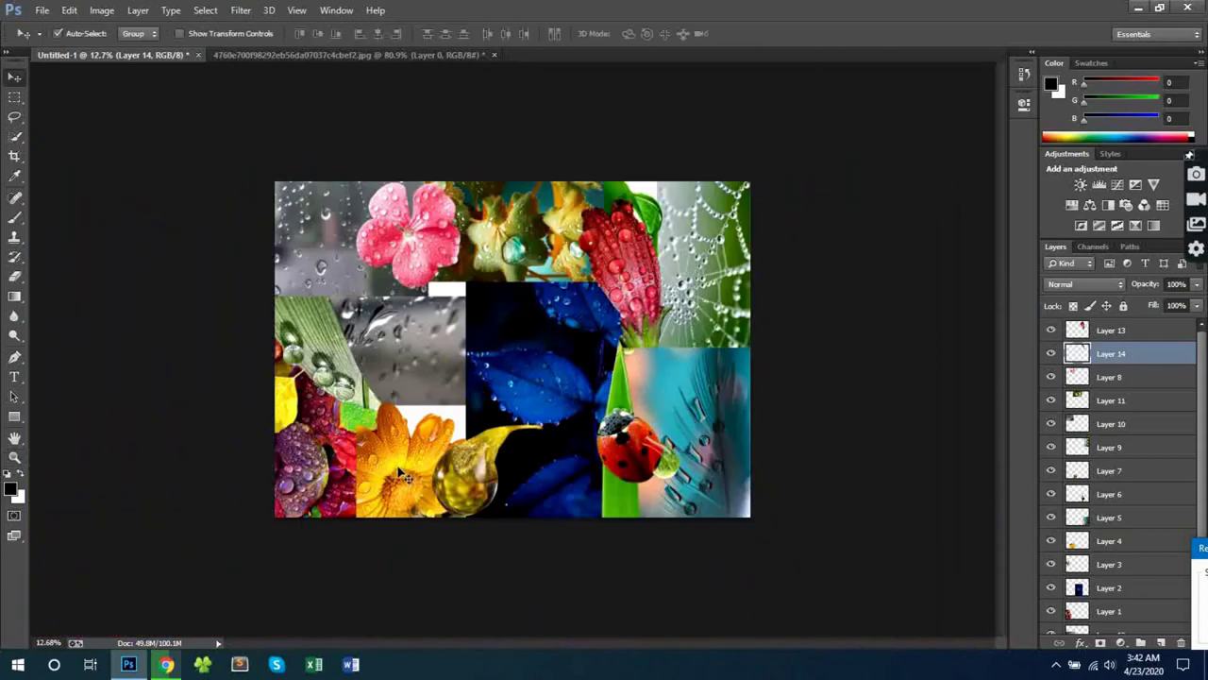
left_click(494, 55)
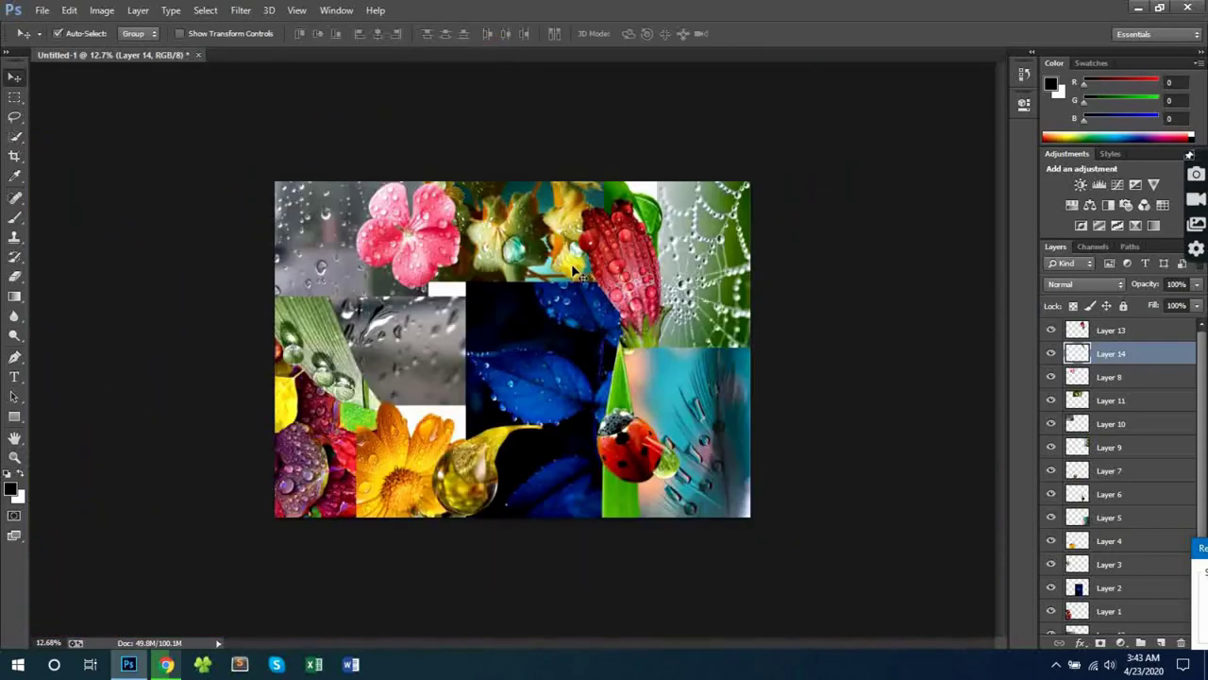
key("ctrl+o")
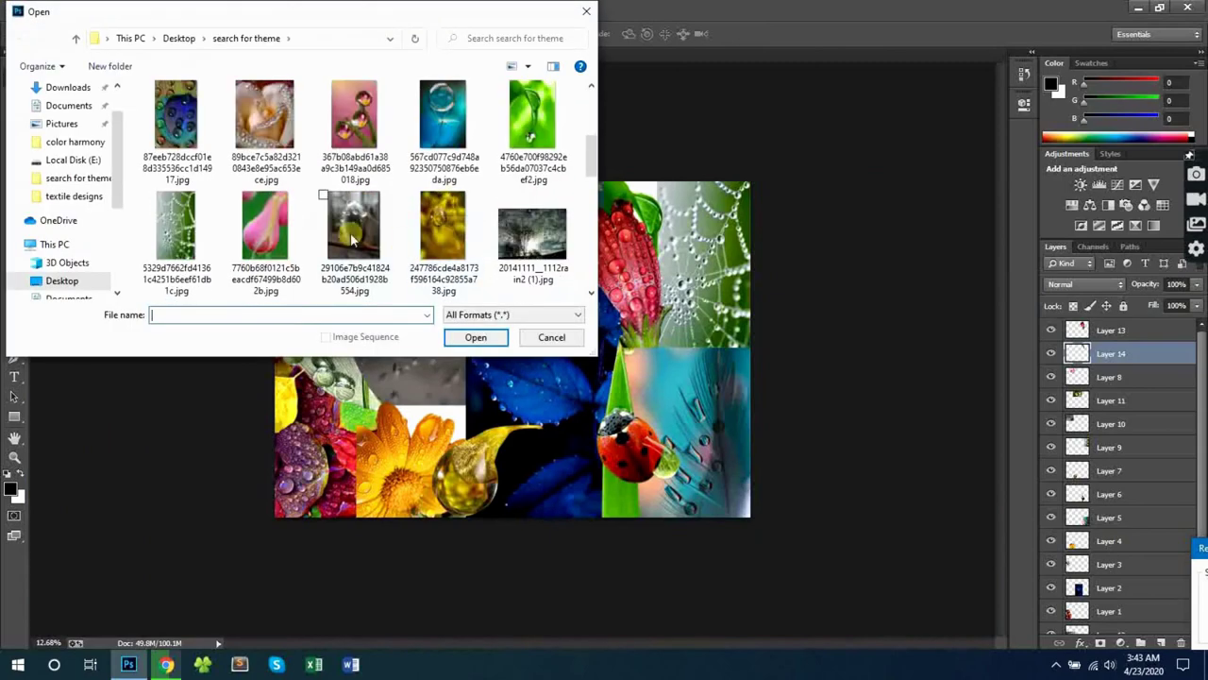
left_click(266, 227)
left_click(354, 231, "ctrl")
scroll(589, 222, "down", 5)
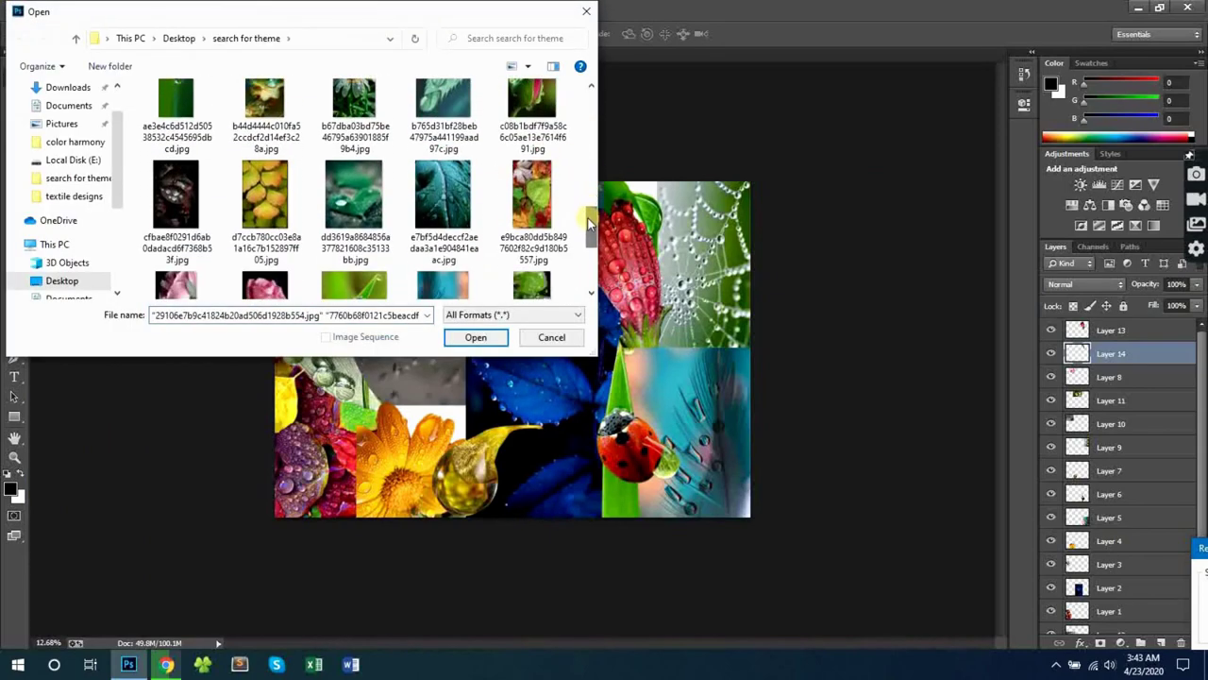
scroll(589, 223, "down", 2)
left_click(269, 180, "ctrl")
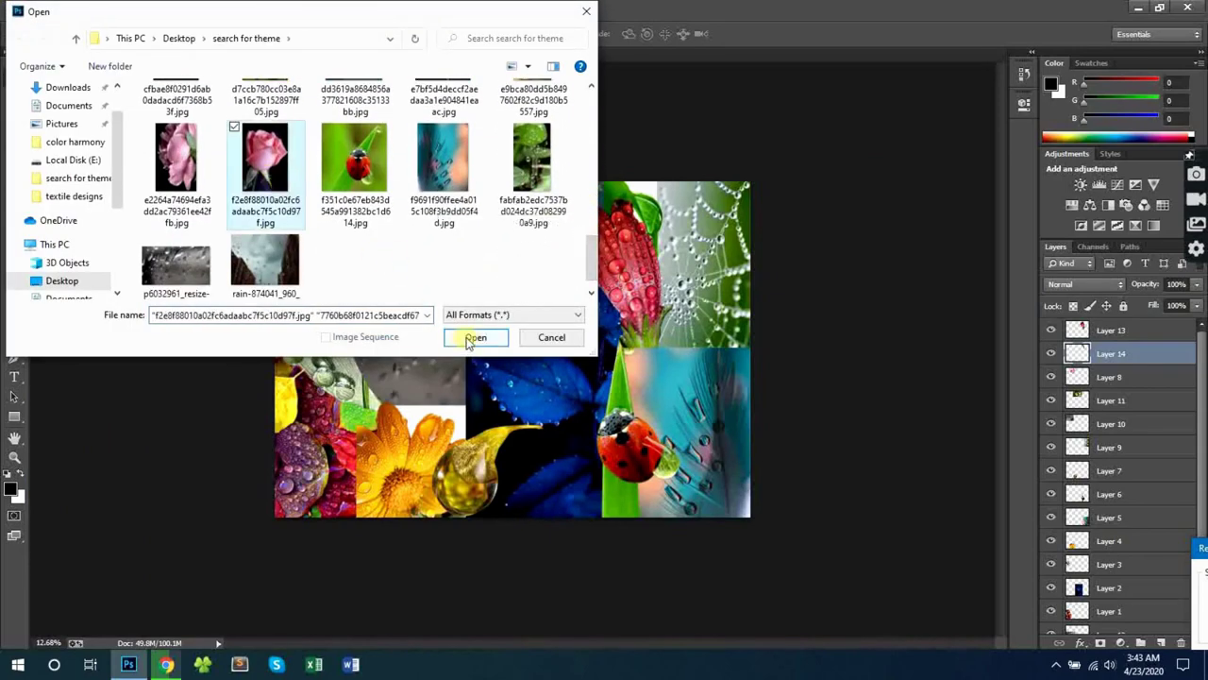
left_click(468, 339)
- Convert the rose image's background to a layer and delete the dark areas around the flower, leaves and stem
double_click(1114, 333)
left_click(730, 211)
key("w")
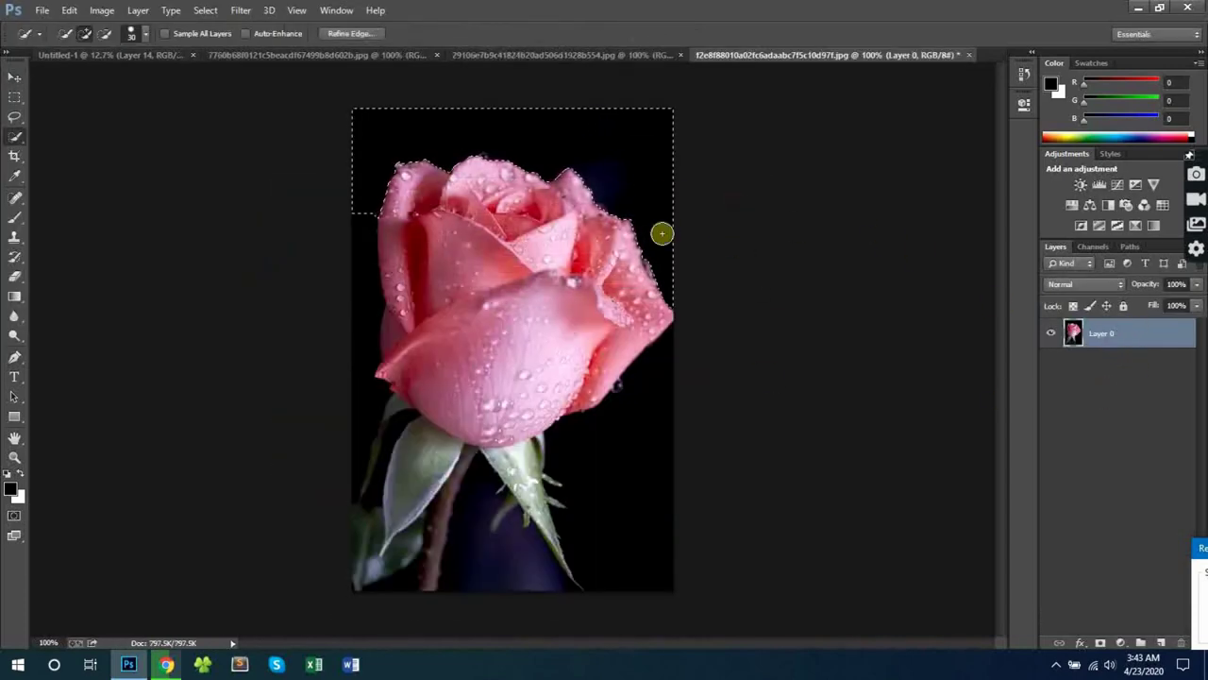
key("Delete")
key("Delete")
key("ctrl+d")
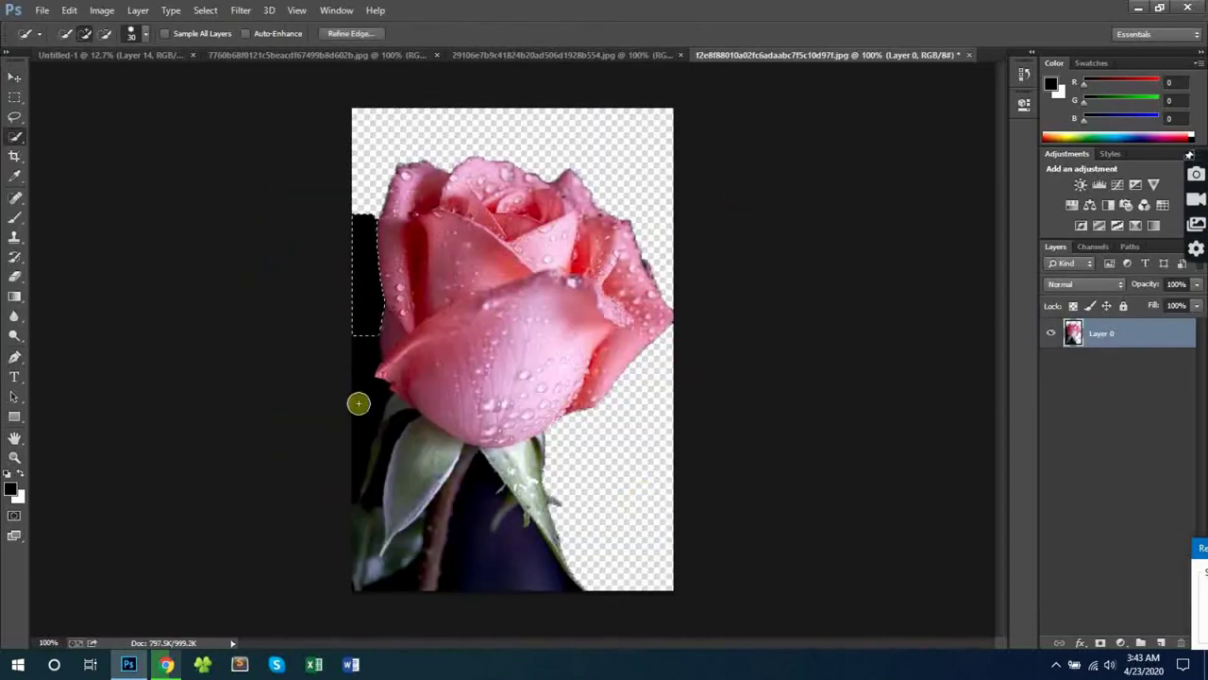
key("Delete")
left_click_drag(478, 555, 517, 562)
key("Delete")
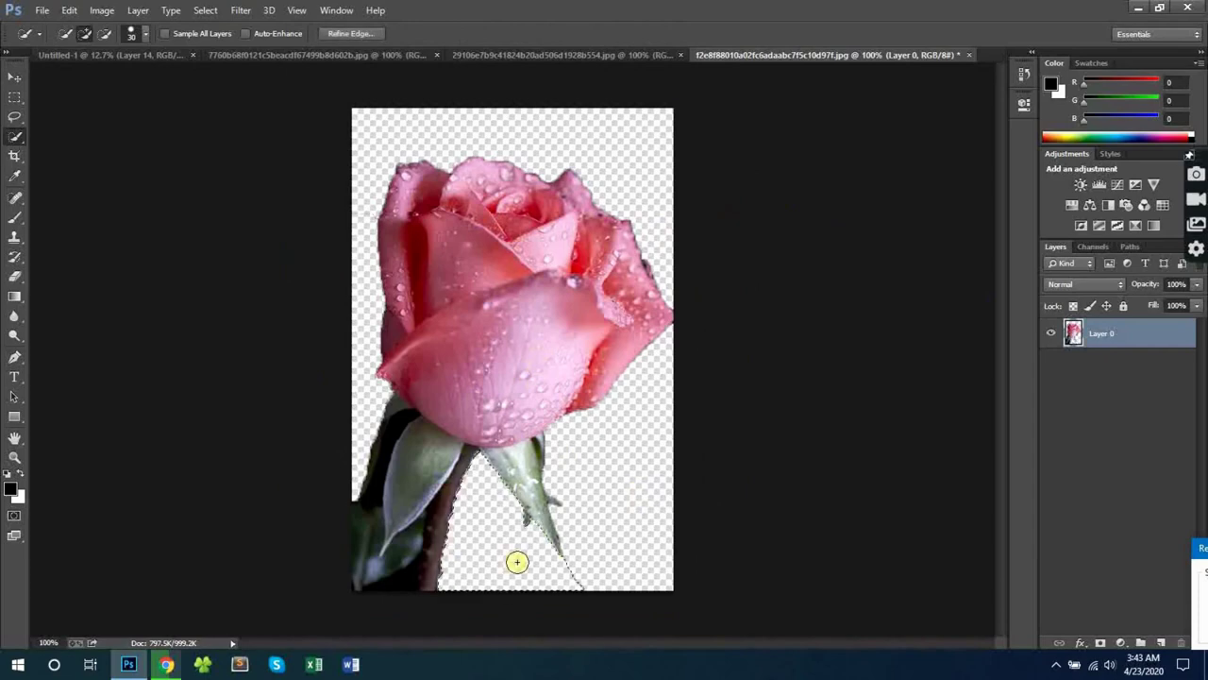
left_click_drag(440, 540, 395, 603)
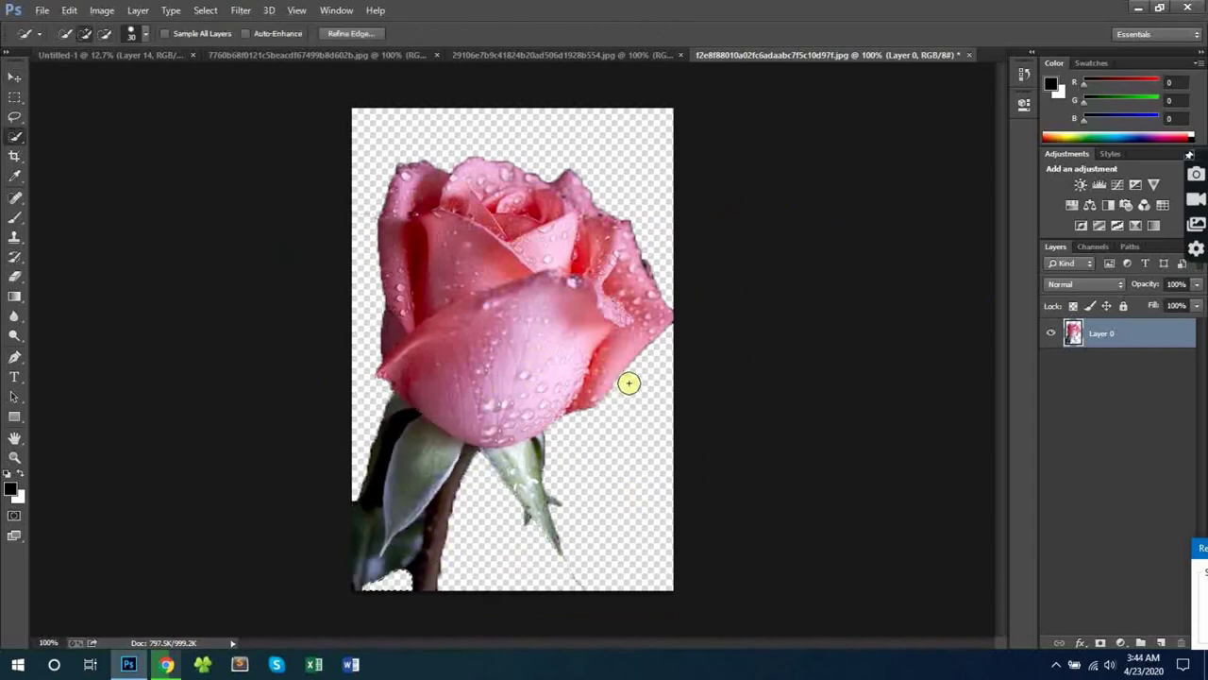
key("ctrl+d")
- Bring the rose cutout into the collage, enlarge it to about 174% and rotate it with Free Transform
key("v")
left_click_drag(558, 369, 463, 248)
key("z")
key("ctrl+t")
left_click_drag(491, 334, 585, 457)
left_click_drag(607, 133, 532, 97)
- Flip the rose horizontally, then tilt and position it over the white gap above the yellow flower
right_click(498, 243)
left_click(572, 475)
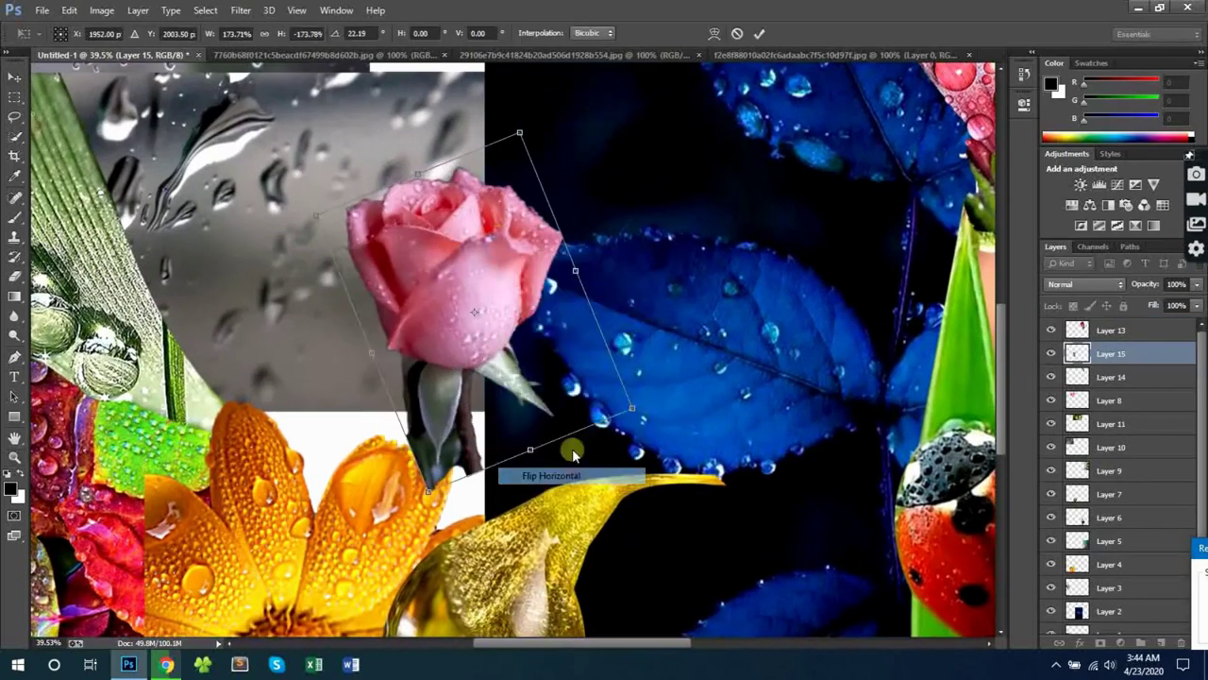
left_click_drag(668, 259, 651, 215)
left_click_drag(527, 318, 489, 369)
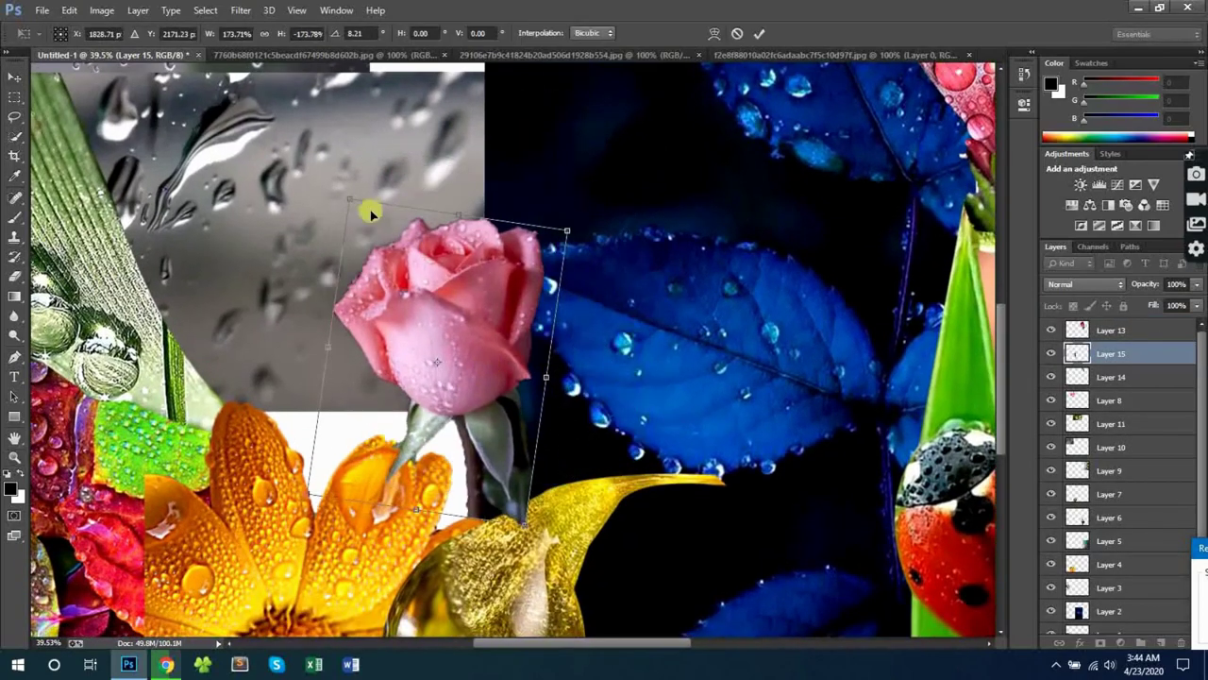
left_click_drag(350, 199, 289, 101)
left_click_drag(439, 282, 453, 289)
key("Return")
- Convert the pink tulip image's background to a layer and delete everything around the flower and stem
key("z")
left_click_drag(639, 177, 620, 312)
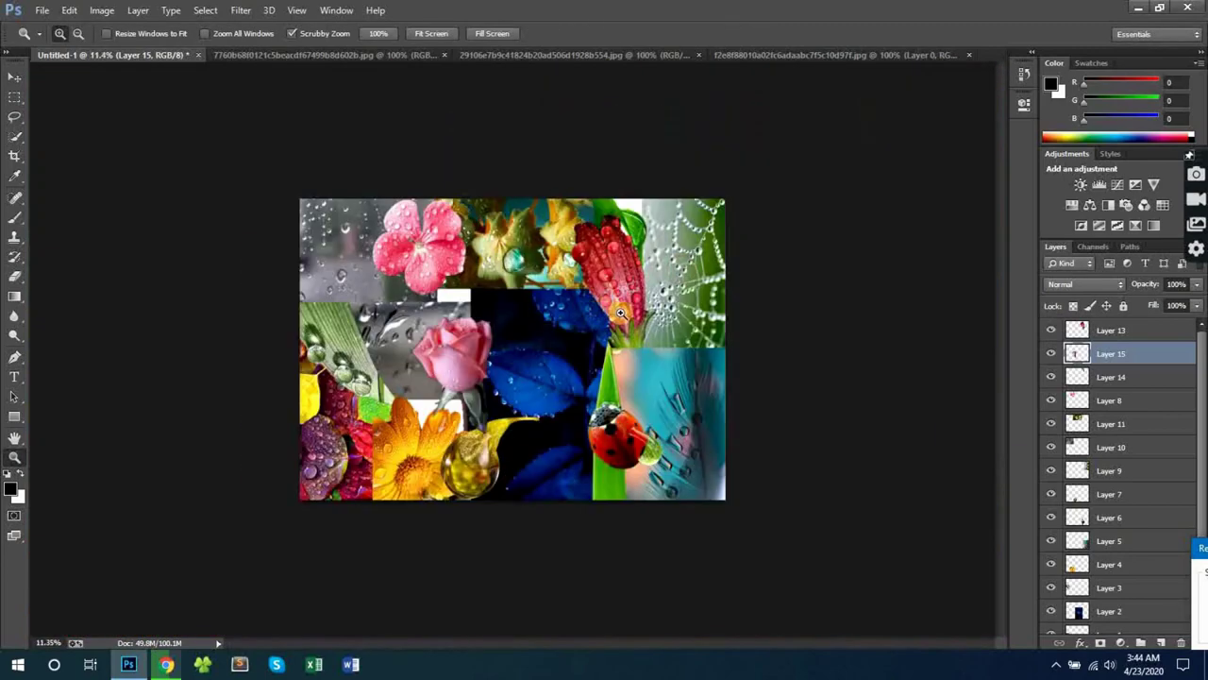
left_click(472, 55)
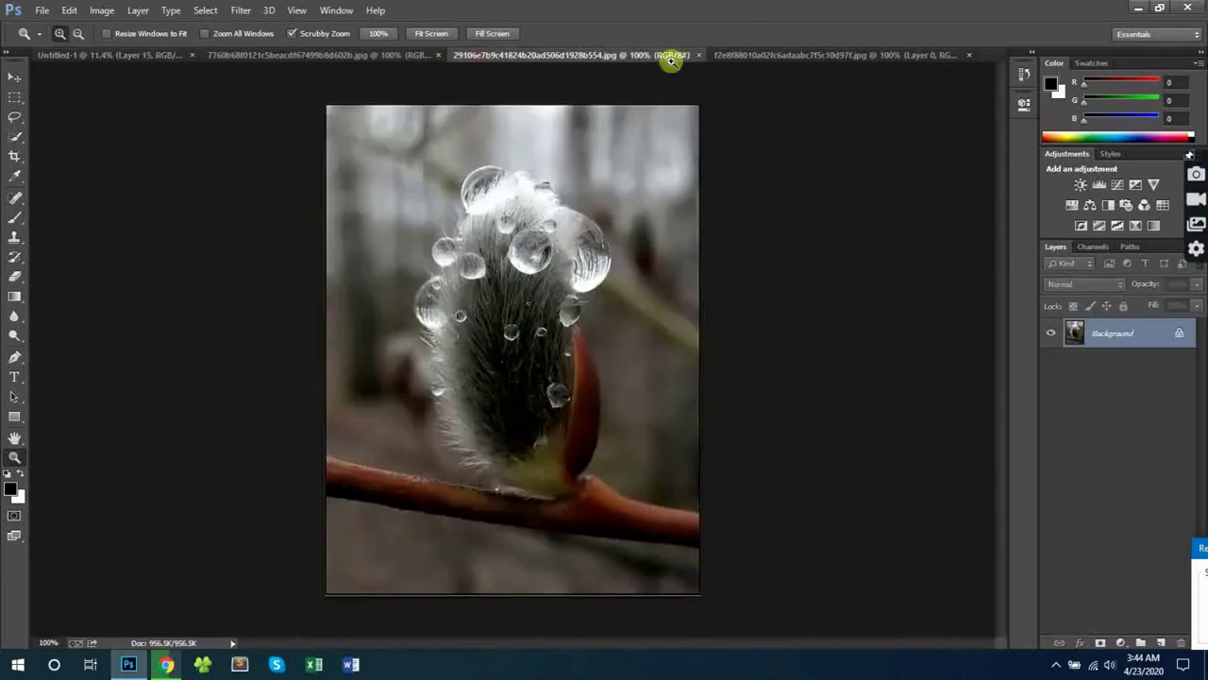
left_click(716, 55)
left_click(316, 55)
double_click(1111, 335)
key("Return")
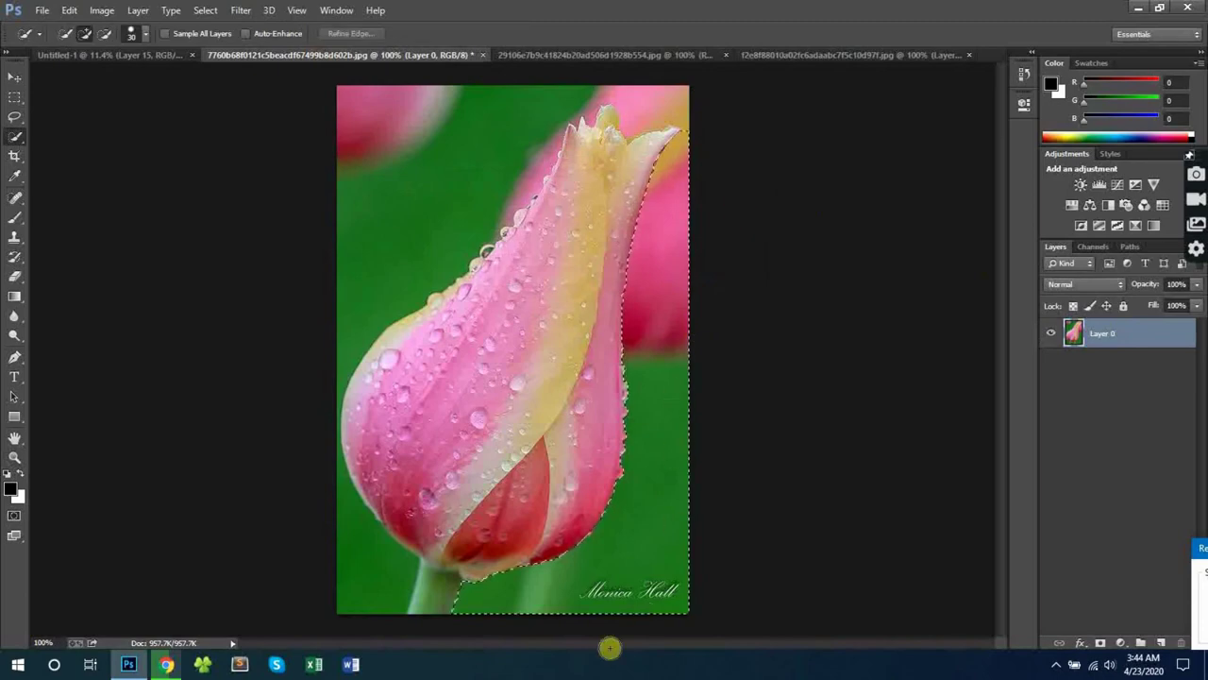
key("Delete")
key("Delete")
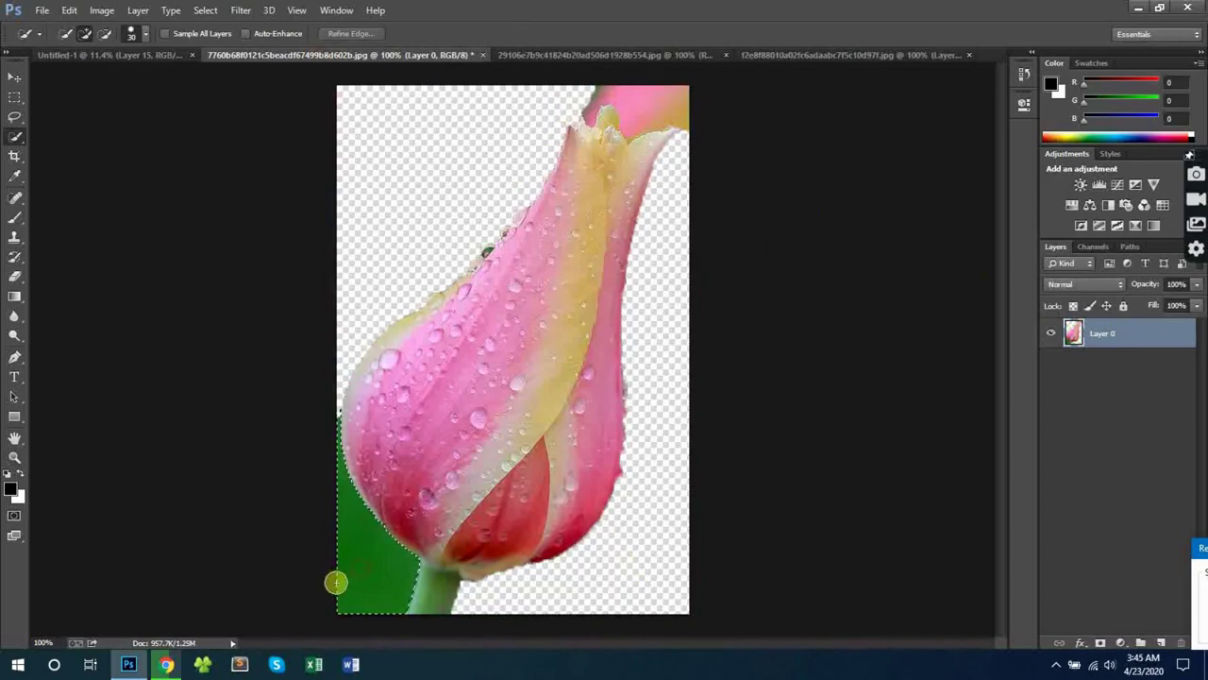
key("Delete")
- Bring the pink tulip cutout into the collage near the gap below the golden leaves
key("v")
left_click_drag(677, 92, 483, 336)
key("z")
left_click_drag(379, 313, 615, 304)
- Rotate the tulip sideways, enlarge it to about 155% and place it between the golden leaves and the dark blue leaves
key("ctrl+t")
left_click_drag(681, 151, 739, 378)
left_click_drag(532, 327, 225, 400)
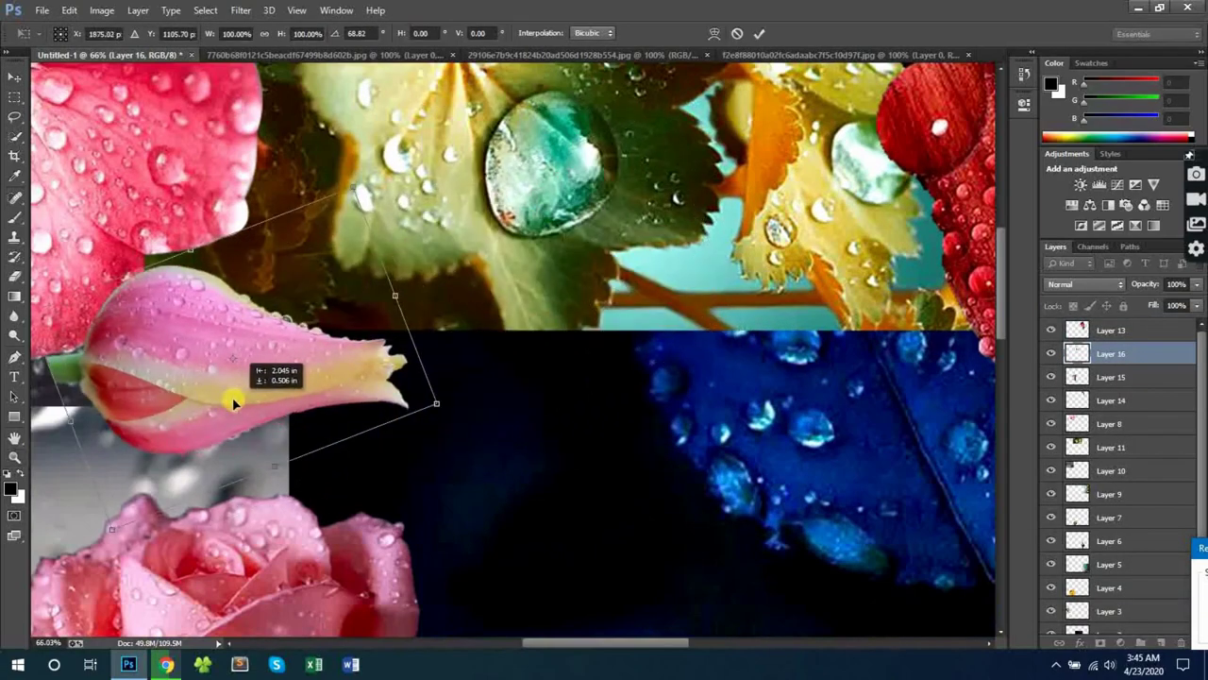
left_click_drag(433, 402, 684, 406)
left_click_drag(366, 394, 485, 319)
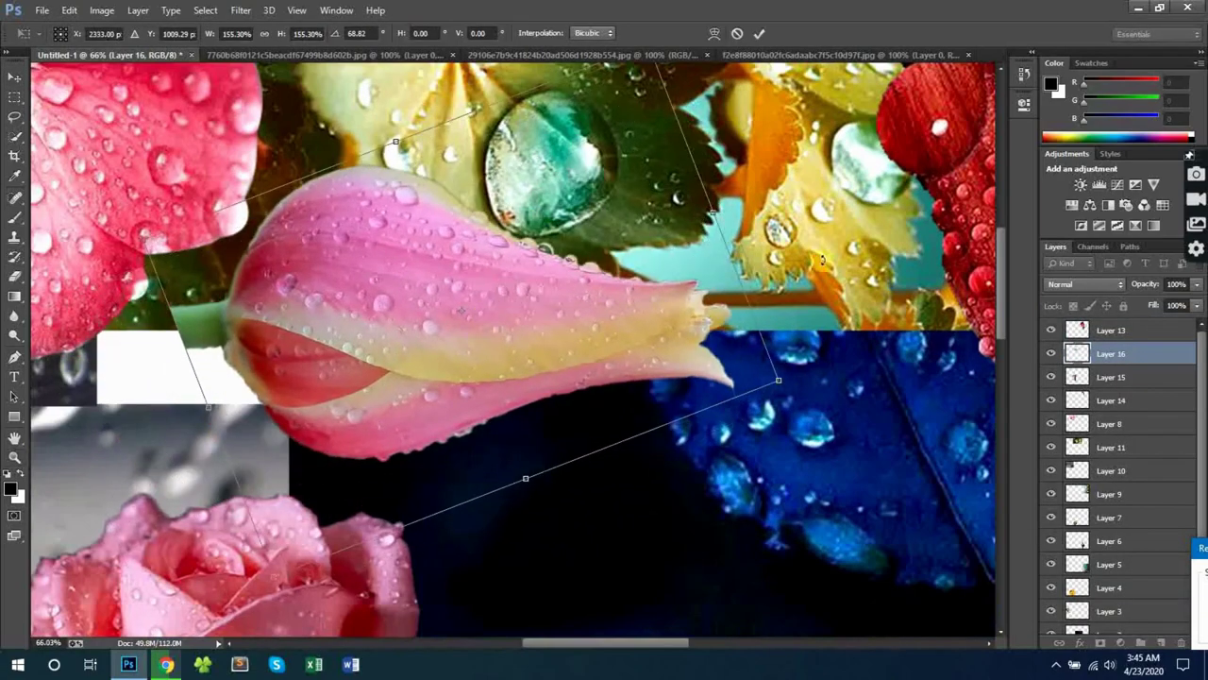
left_click_drag(821, 260, 813, 381)
left_click_drag(487, 416, 515, 404)
key("Return")
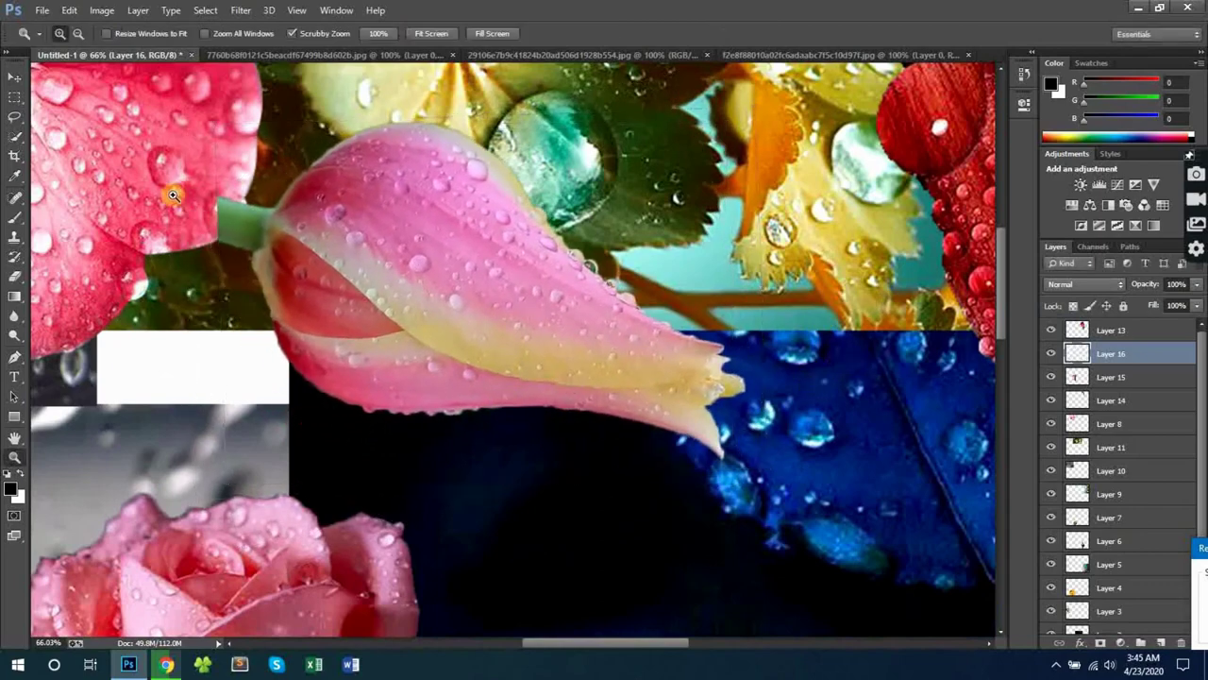
- Move the pink five-petal flower's Layer 8 above the tulip's Layer 16
key("v")
left_click(168, 185)
left_click_drag(1111, 426, 1111, 343)
key("z")
left_click_drag(649, 282, 570, 304)
- Close the pink tulip source image without saving its changes
left_click(451, 55)
left_click(599, 249)
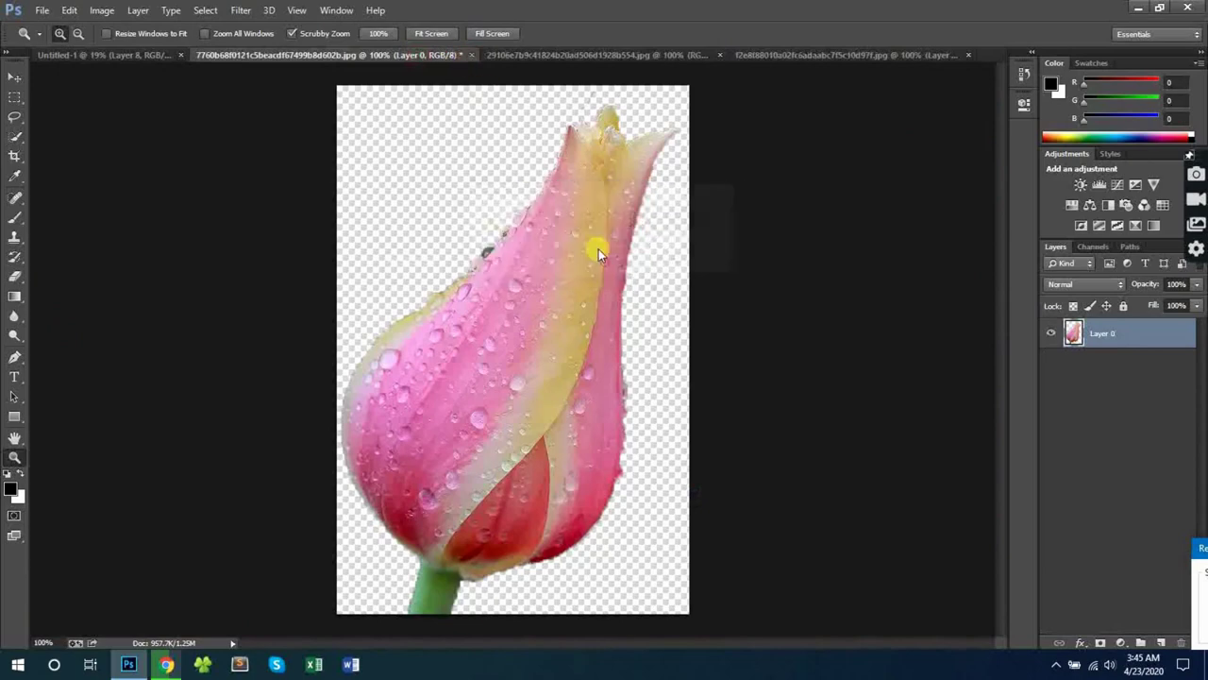
left_click(435, 54)
- Convert the catkin image's background to a layer and delete the blurred surroundings, keeping the catkin and its branch
double_click(1113, 333)
left_click(729, 211)
key("w")
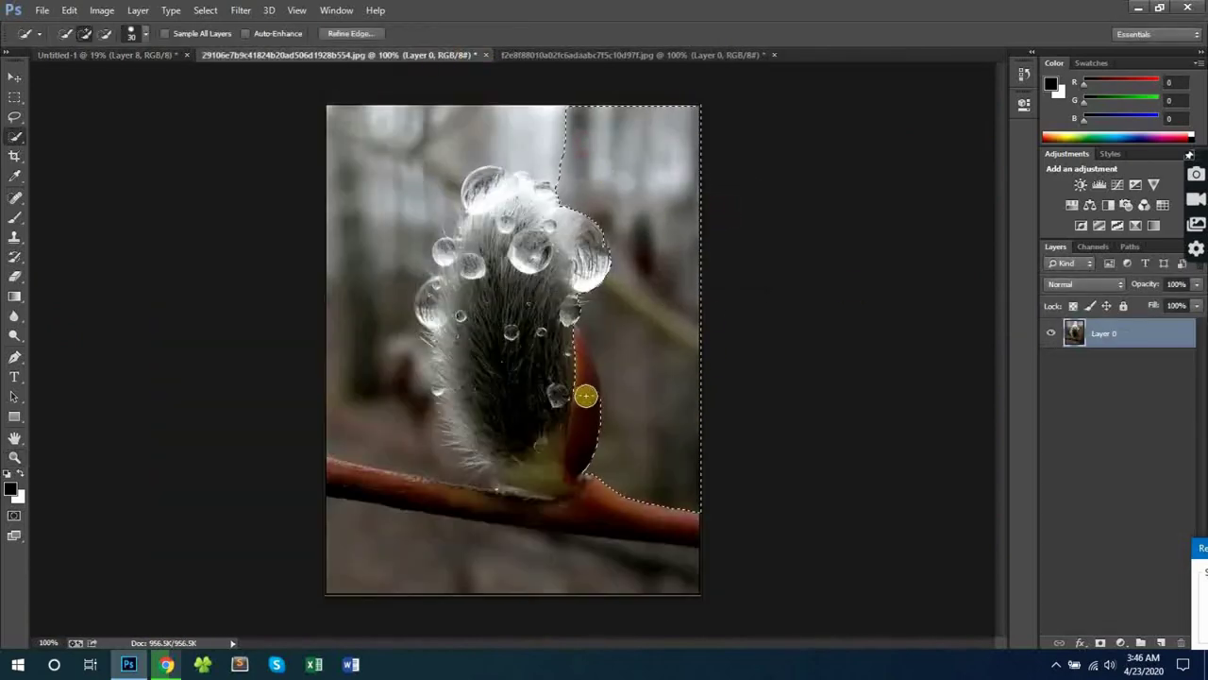
key("Delete")
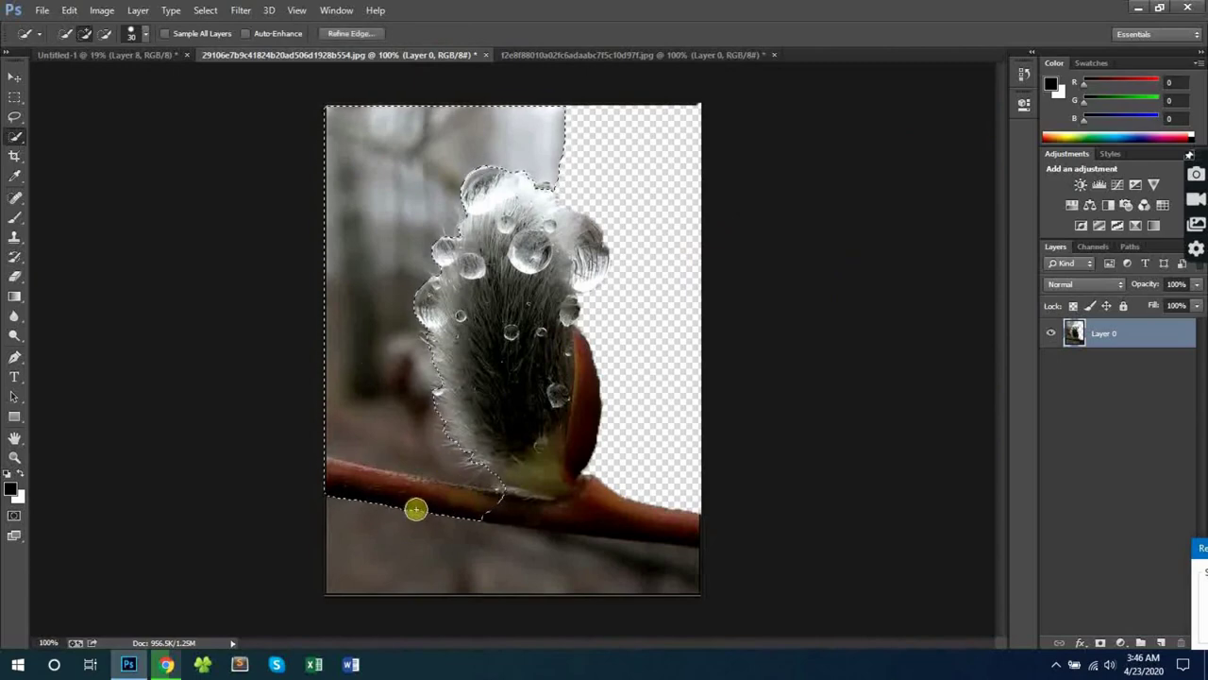
key("Delete")
key("ctrl+d")
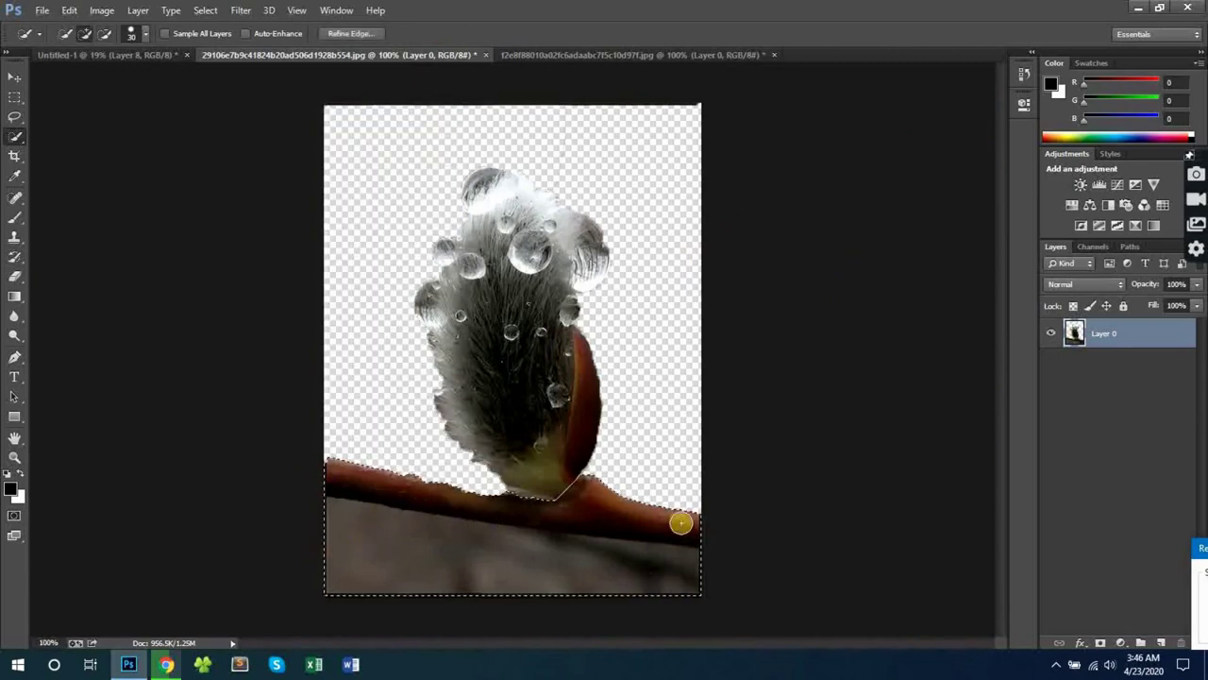
left_click_drag(534, 501, 400, 474)
key("Delete")
key("ctrl+d")
- Bring the catkin cutout into the collage and flip it vertically with Free Transform
left_click(14, 78)
left_click_drag(510, 380, 409, 295)
key("ctrl+t")
right_click(337, 266)
left_click(377, 507)
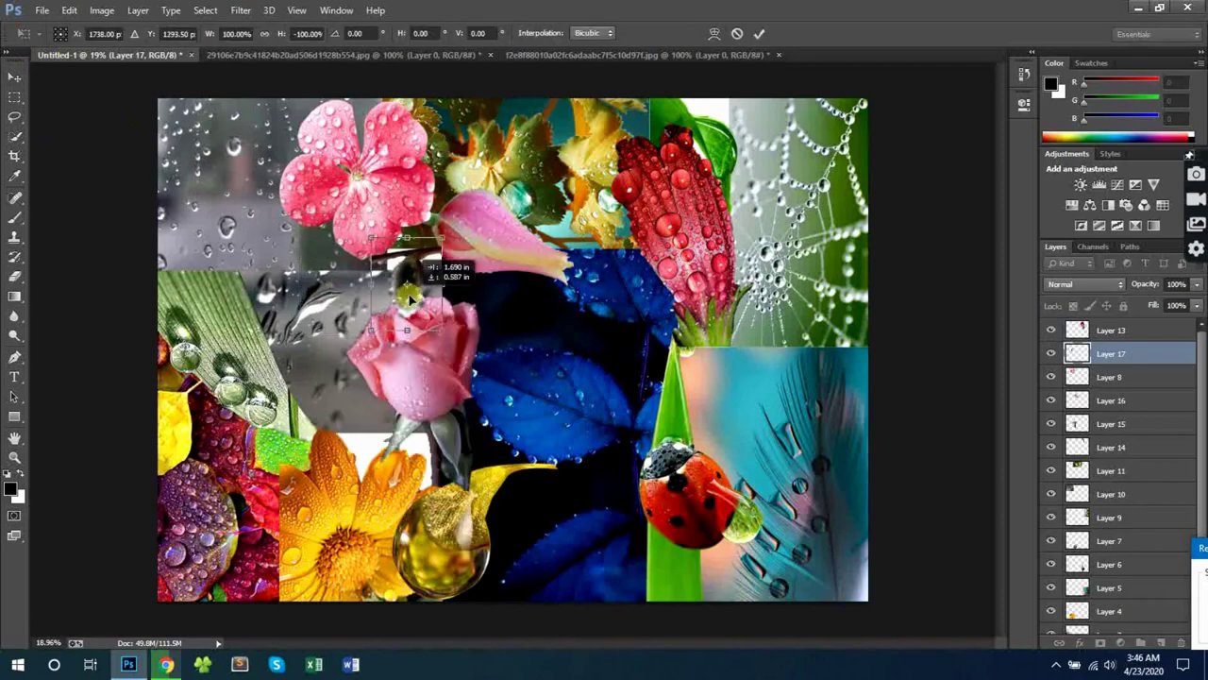
- Enlarge the catkin and place it over the teal feather image, with its branch along the spider web's lower edge
left_click_drag(370, 330, 254, 351)
left_click_drag(326, 338, 782, 426)
left_click_drag(876, 308, 891, 347)
key("Return")
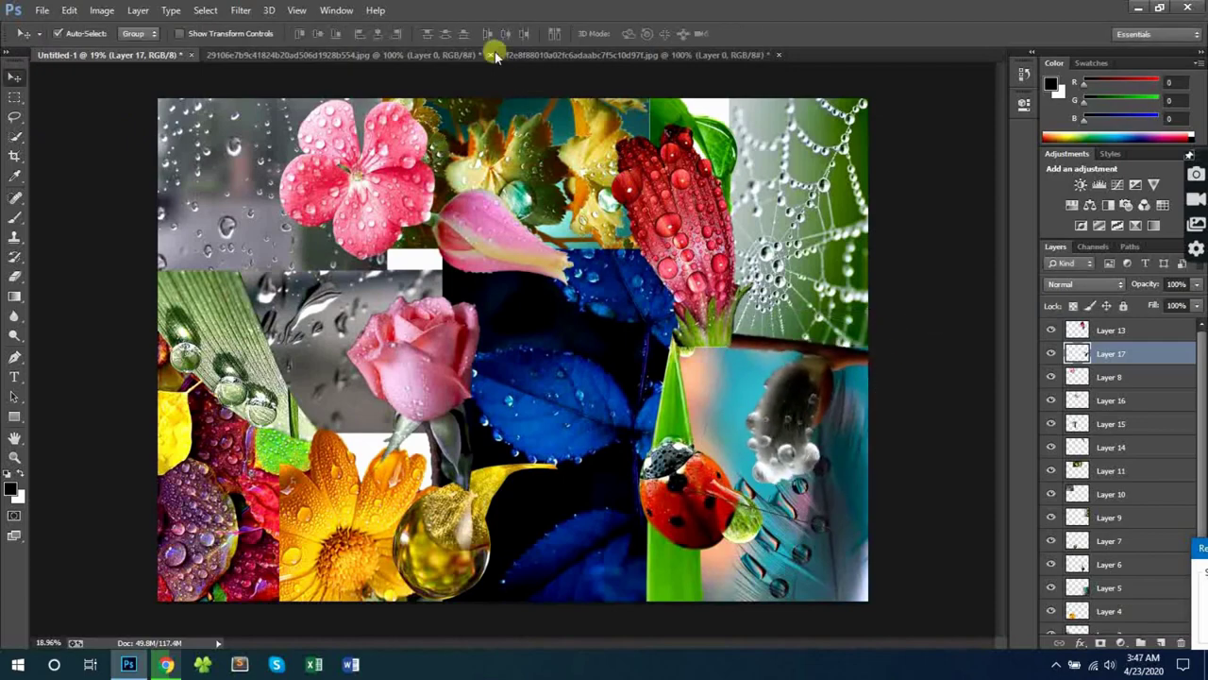
- Close the catkin and rose source images without saving their changes
left_click(490, 52)
left_click(490, 54)
left_click(598, 256)
left_click(426, 55)
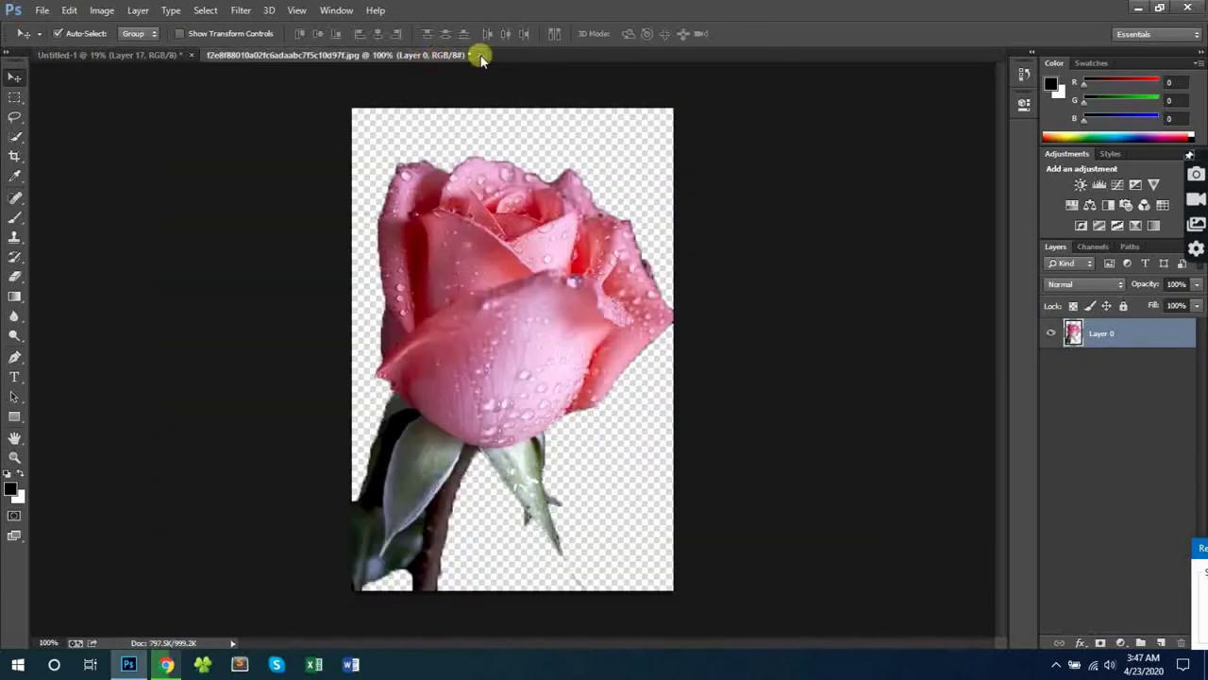
left_click(479, 55)
- Open b765d31bf28beb47975a441199aad97c.jpg and delete the dark teal background around the serrated leaf using Quick Selection
key("ctrl+o")
left_click_drag(589, 110, 592, 199)
double_click(444, 272)
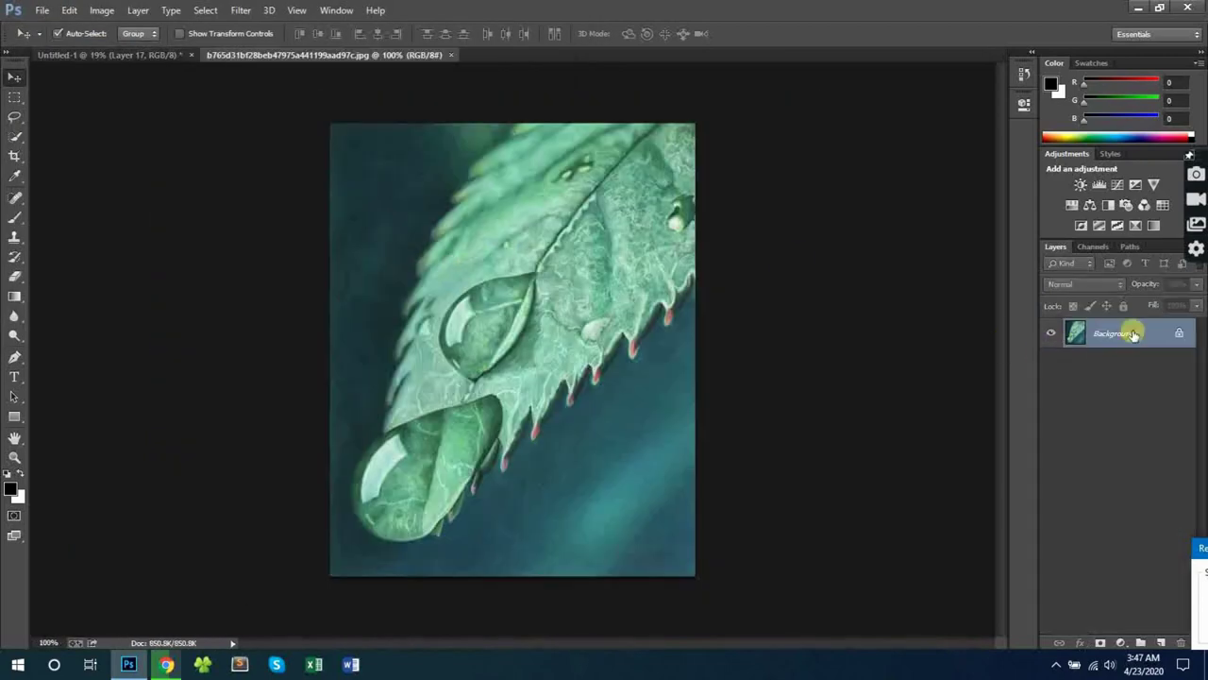
mouse_move(288, 487)
left_mouse_down()
mouse_move(533, 553)
mouse_move(586, 461)
left_mouse_up()
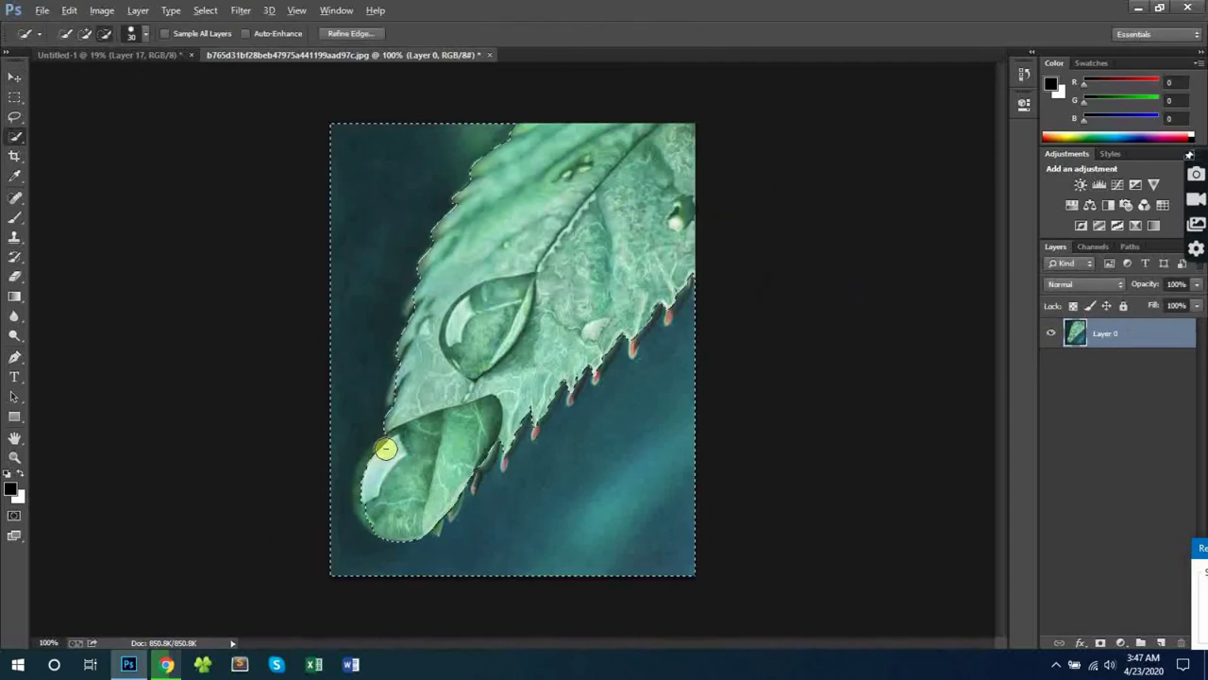
mouse_move(385, 450)
left_mouse_down()
mouse_move(380, 517)
mouse_move(347, 472)
left_mouse_up()
key("Delete")
- Bring the serrated leaf cutout into the collage and place it by the white gap under the pink flower
key("v")
left_click_drag(405, 289, 162, 88)
left_click_drag(212, 174, 491, 253)
- Move the tulip and pink flower layers above the serrated leaf's Layer 18
left_click(486, 248)
left_click_drag(1107, 422, 1094, 341)
left_click(399, 207)
- Enlarge the yellow flower on Layer 4 to cover the white gap below the rose
key("z")
left_click_drag(407, 255, 406, 350)
key("v")
left_click_drag(396, 480, 489, 382)
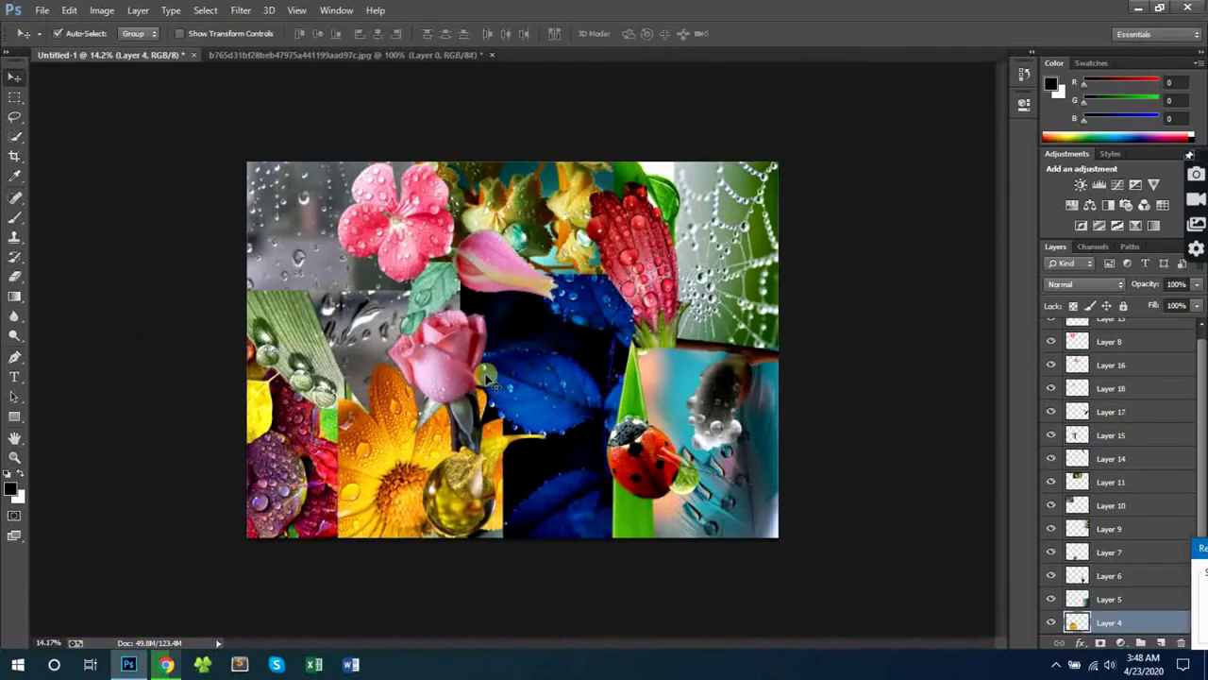
- Move Layer 3 directly above Layer 4 and close the serrated leaf image without saving
left_click_drag(1132, 623, 1130, 592)
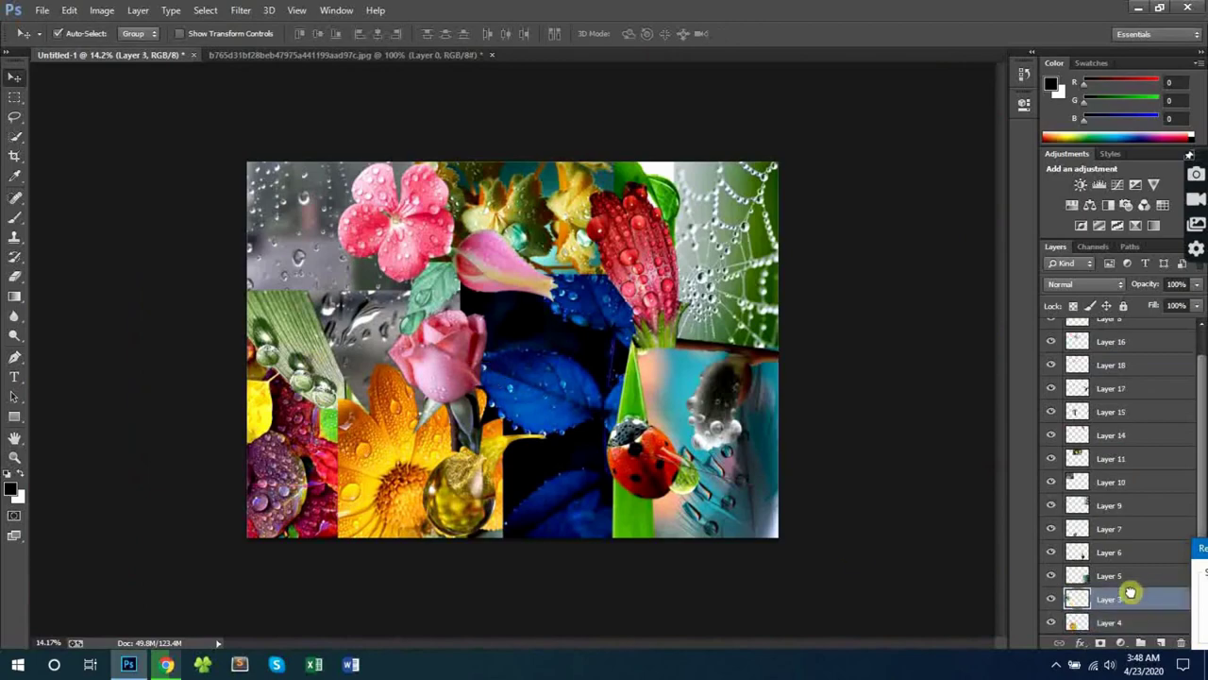
left_click(492, 55)
left_click(567, 243)
- Open aabd7fe8ef666d83a6e38da7643fafb0.jpg from the search for theme folder and turn its background into Layer 0
key("ctrl+o")
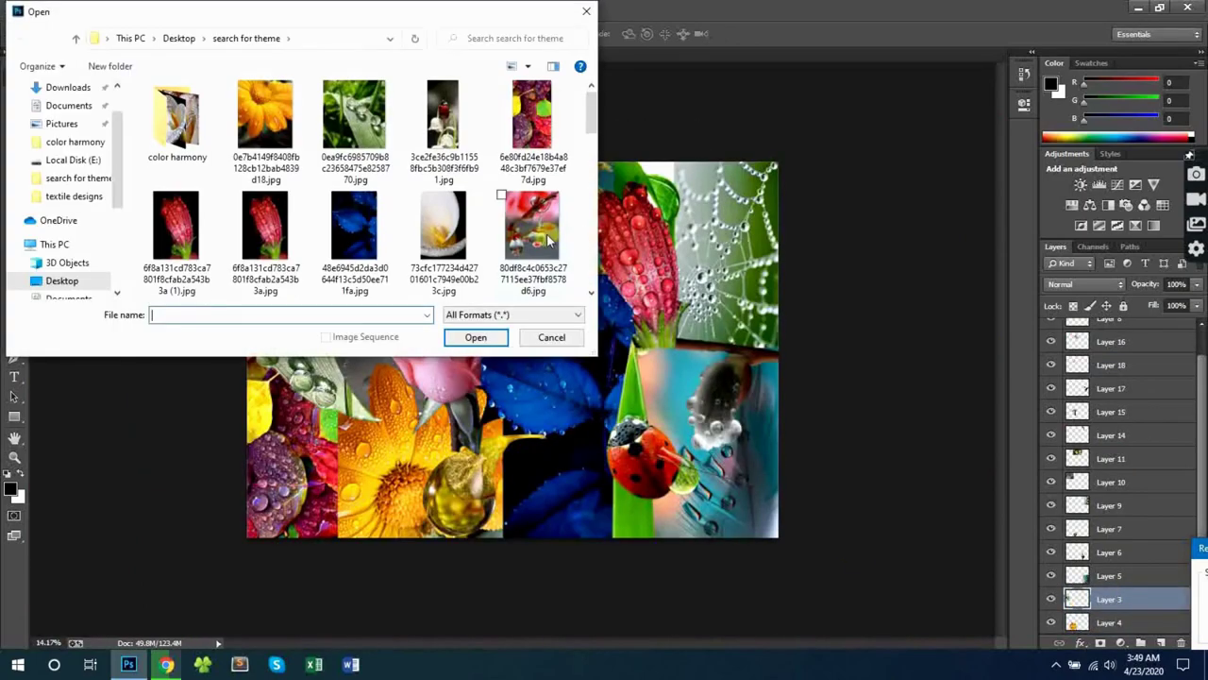
mouse_move(591, 116)
left_mouse_down()
mouse_move(592, 191)
mouse_move(494, 380)
mouse_move(635, 315)
left_mouse_up()
double_click(472, 187)
double_click(1143, 336)
left_click(736, 209)
- Delete the blurred purple background around the two leaves and their droplets using Quick Selection
key("w")
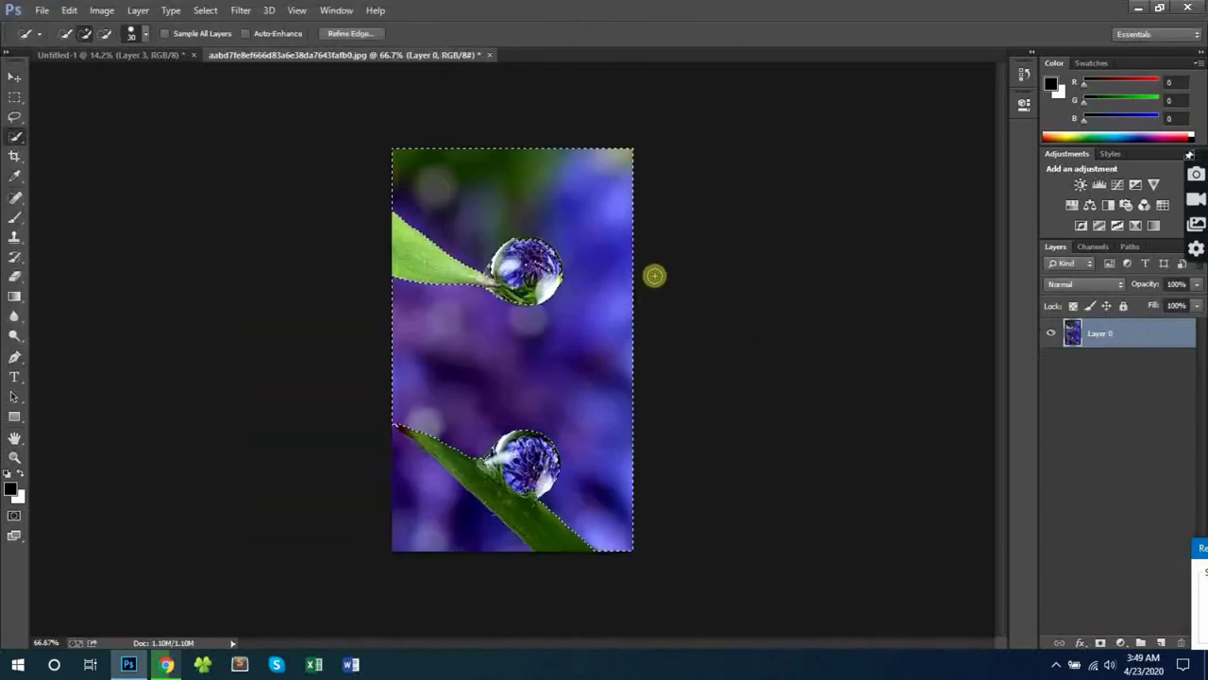
key("Delete")
key("ctrl+d")
left_click_drag(409, 501, 478, 539)
key("Delete")
- Lasso the lower leaf with its droplet and cut it onto its own layer
key("l")
mouse_move(376, 385)
left_mouse_down()
mouse_move(666, 497)
mouse_move(378, 389)
left_mouse_up()
right_click(515, 418)
left_click(558, 238)
- Bring the lower leaf cutout into the collage and place its layer between Layer 13 and Layer 8
key("v")
mouse_move(506, 483)
left_mouse_down()
mouse_move(142, 54)
mouse_move(283, 256)
mouse_move(316, 274)
left_mouse_up()
left_click_drag(1101, 384, 1100, 350)
scroll(274, 260, "up", 5)
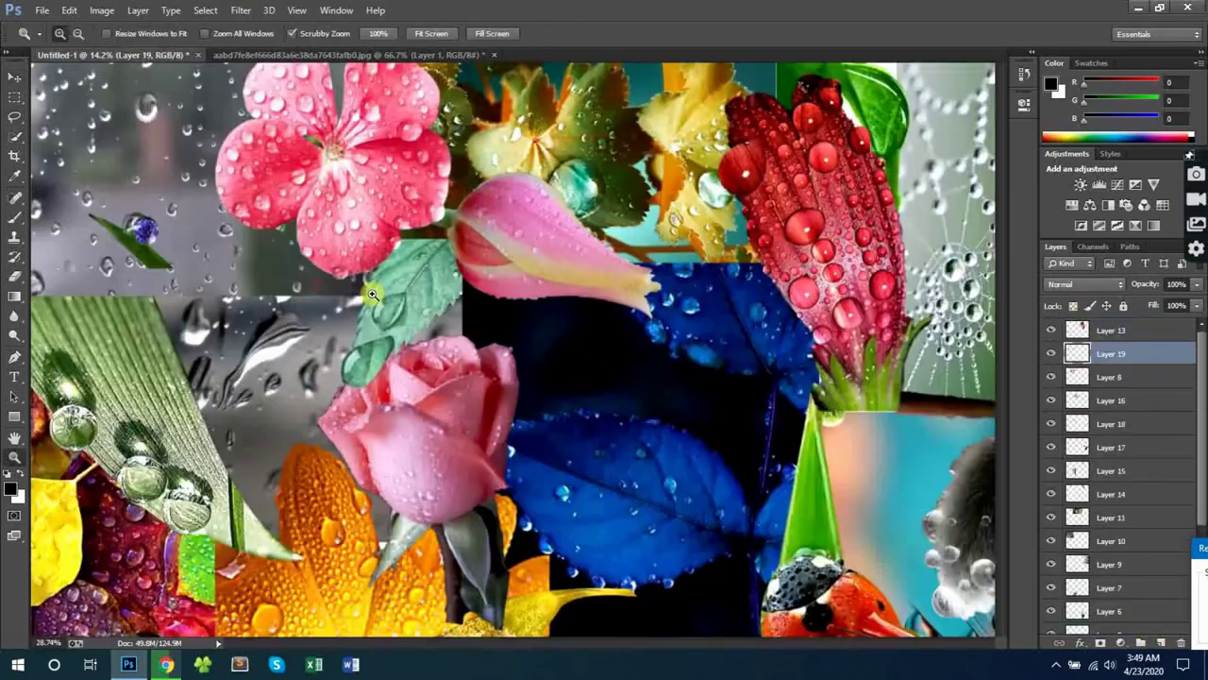
- Enlarge the droplet leaf to about 264%, flip it horizontally, and rotate it nearly level at the collage's left edge above the striped leaf
key("ctrl+t")
left_click_drag(485, 337, 668, 385)
right_click(529, 363)
left_click(589, 587)
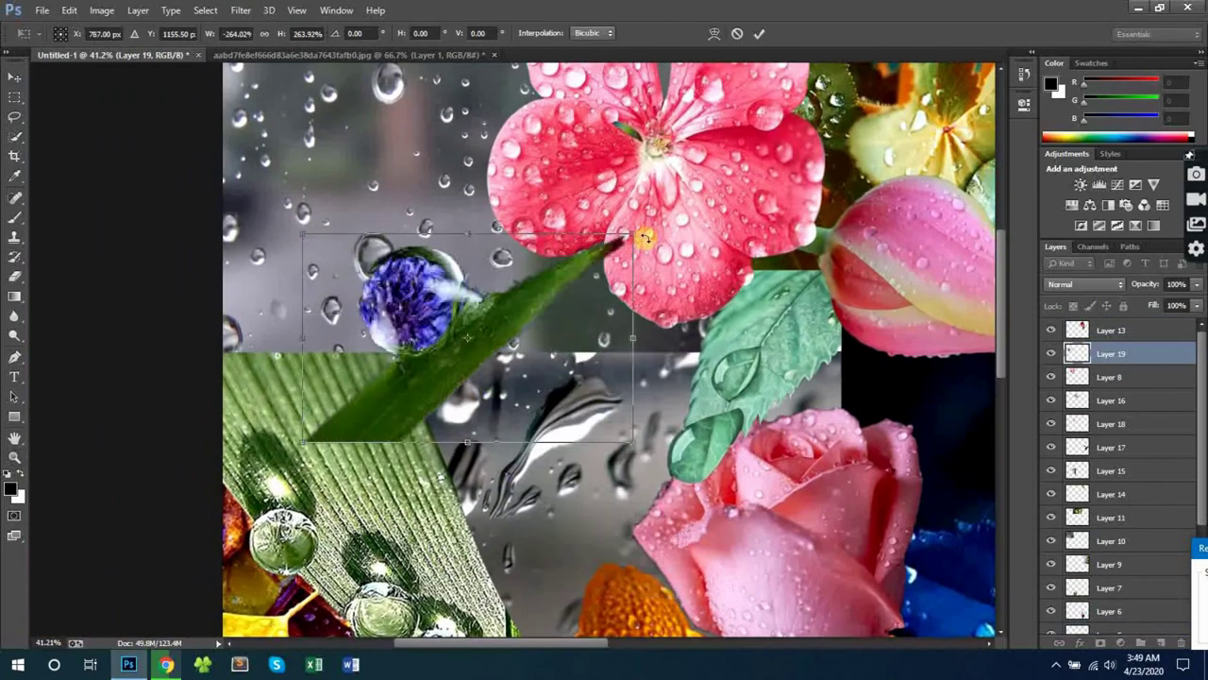
left_click_drag(646, 238, 720, 369)
left_click_drag(478, 348, 358, 337)
key("Return")
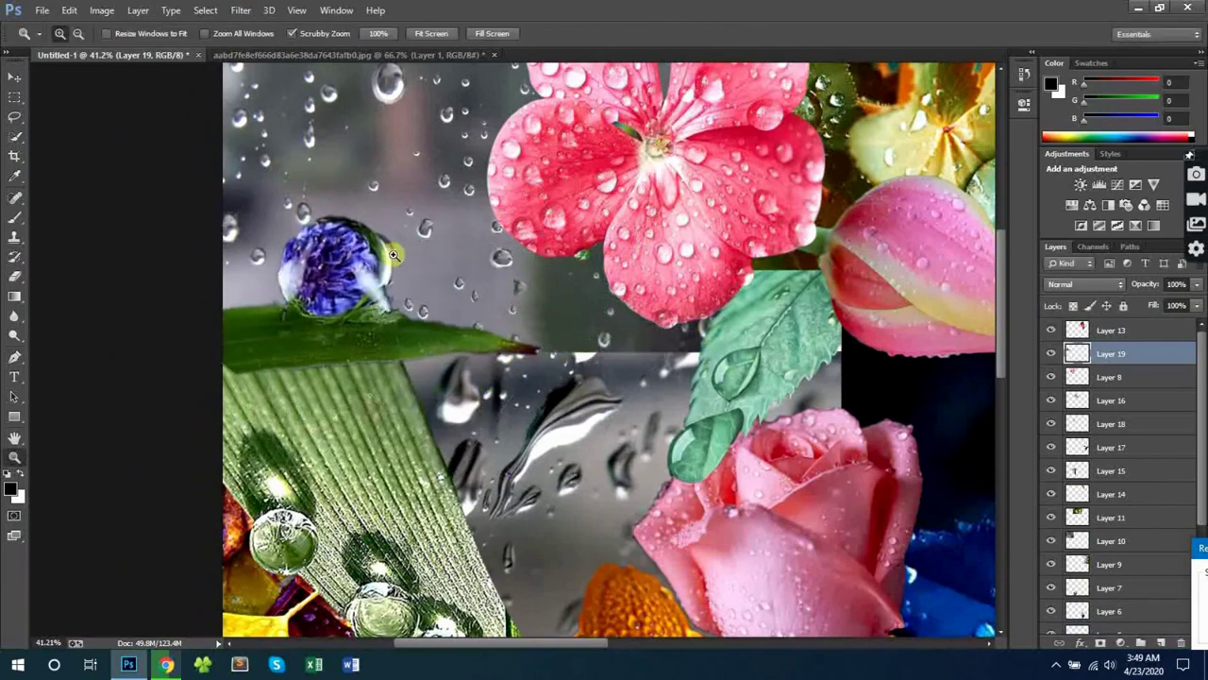
- Bring the upper leaf cutout into the collage, enlarge it to about 195%, flip it horizontally, and join it to the first leaf's tip
left_click(340, 55)
left_click_drag(126, 60, 493, 450)
key("ctrl+t")
right_click(635, 366)
left_click(689, 590)
left_click_drag(569, 412, 593, 342)
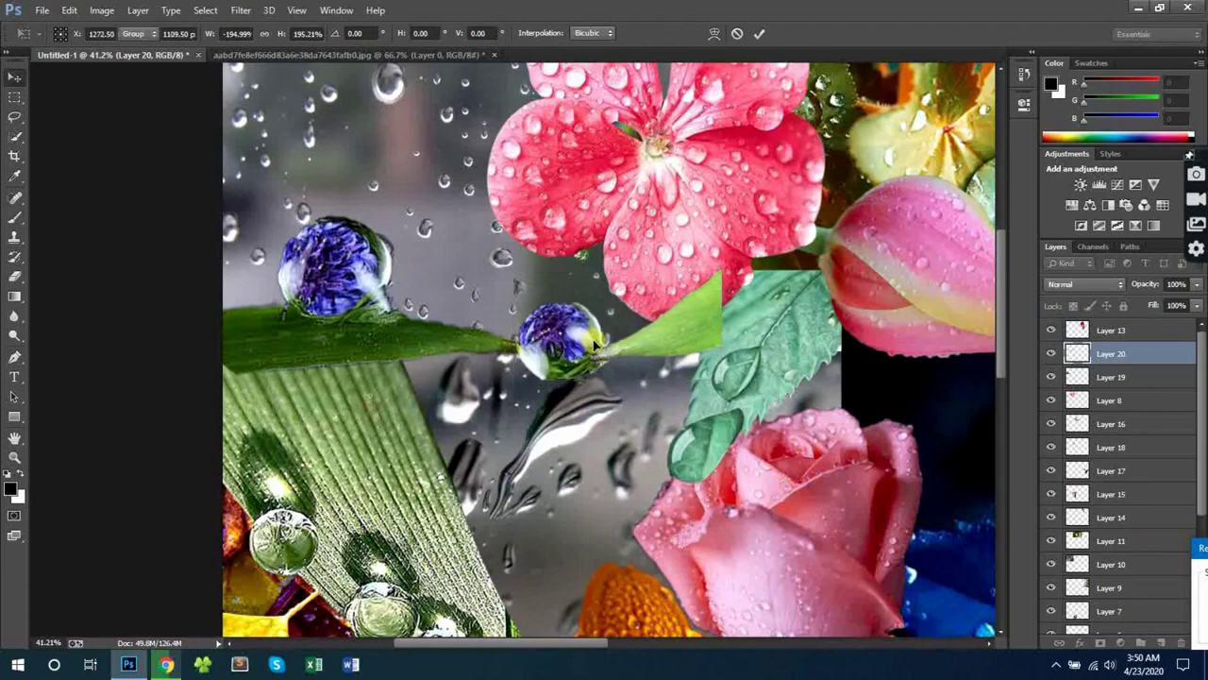
key("Return")
- Move the second droplet leaf's Layer 20 between Layer 18 and Layer 17, behind the pink flower and serrated leaf
key("ctrl+bracketleft")
key("ctrl+bracketleft")
left_click(682, 341)
left_click_drag(1133, 406, 1123, 457)
key("z")
left_click_drag(809, 385, 734, 392)
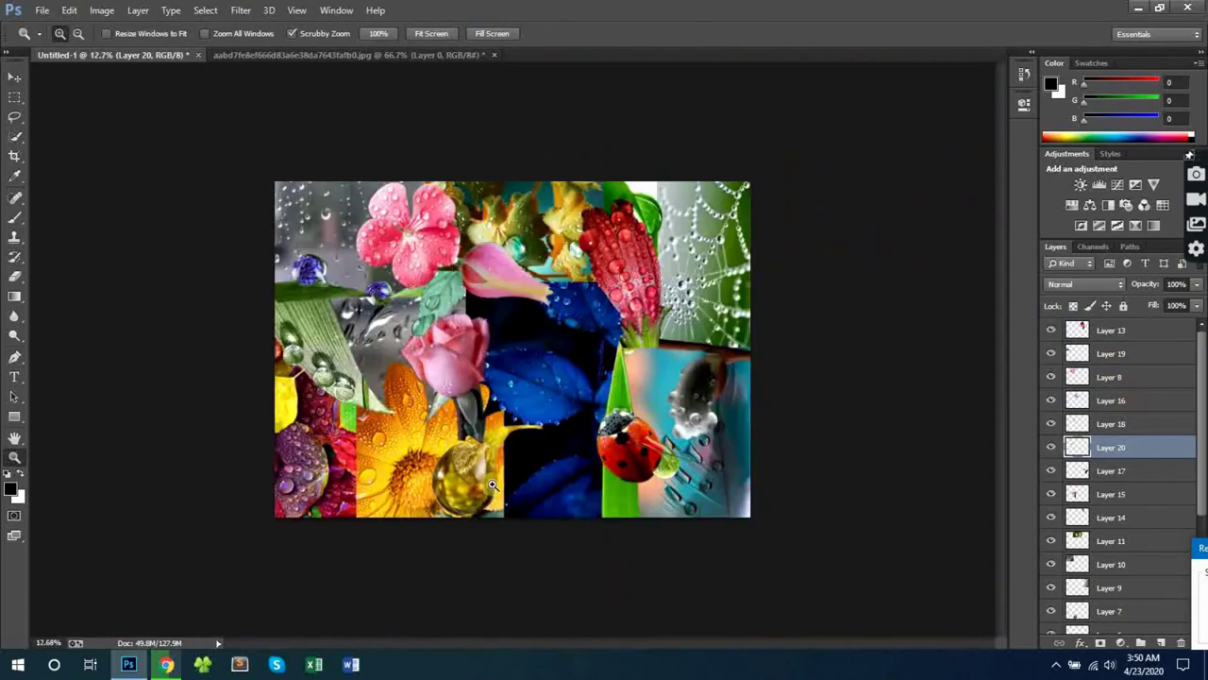
- Flip the golden water drop on Layer 7 horizontally and rotate it so its stem points up toward the rose
left_click_drag(493, 484, 529, 488)
key("v")
left_click_drag(453, 557, 524, 557)
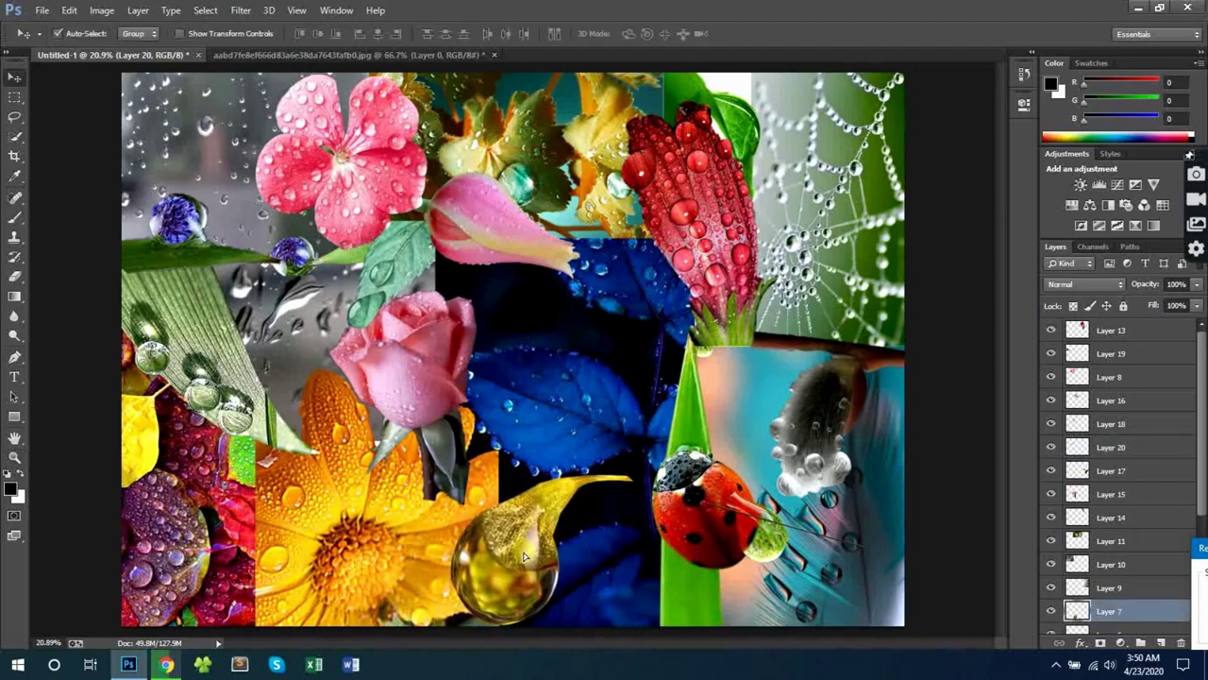
key("ctrl+t")
right_click(614, 453)
left_click(636, 420)
left_click_drag(634, 455, 492, 557)
key("Return")
- Shift the rose slightly right over the drop's stem and move the drop's Layer 7 above the rose's Layer 15
left_click_drag(450, 472, 482, 482)
left_click(491, 551)
left_click_drag(1096, 613, 1080, 479)
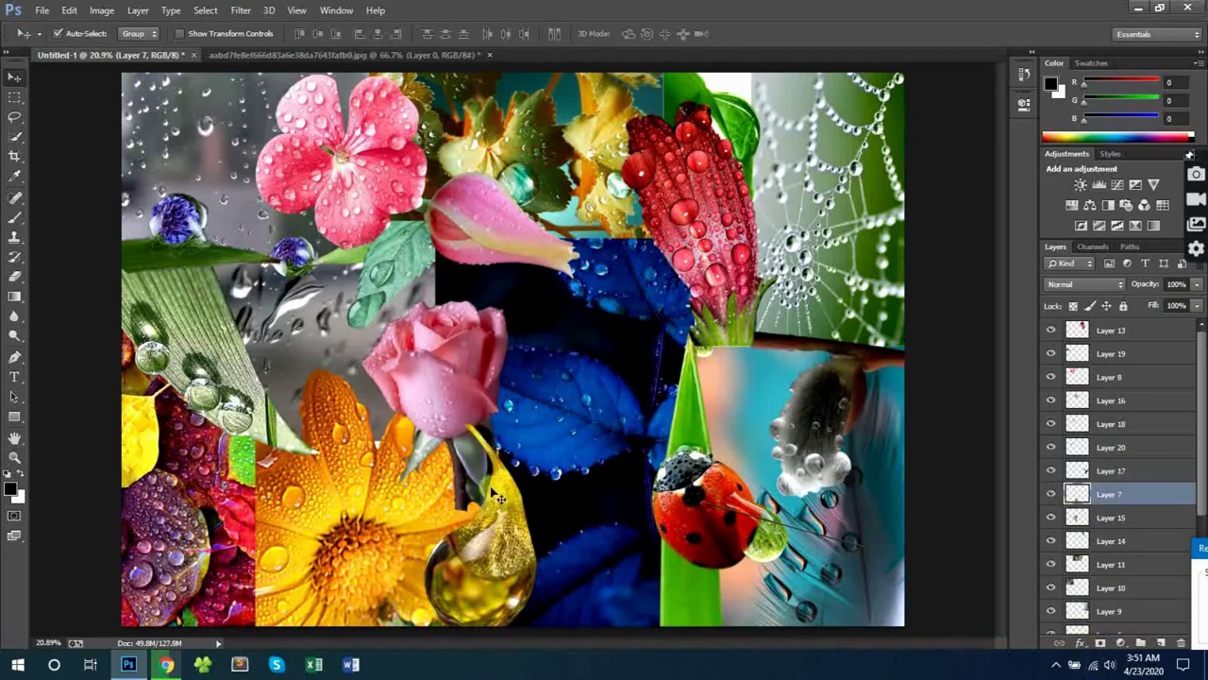
- Rotate the rose on Layer 15 slightly counterclockwise above the golden drop
left_click(462, 376)
key("ctrl+t")
left_click_drag(550, 321, 535, 276)
key("Return")
key("z")
left_click_drag(693, 352, 641, 352)
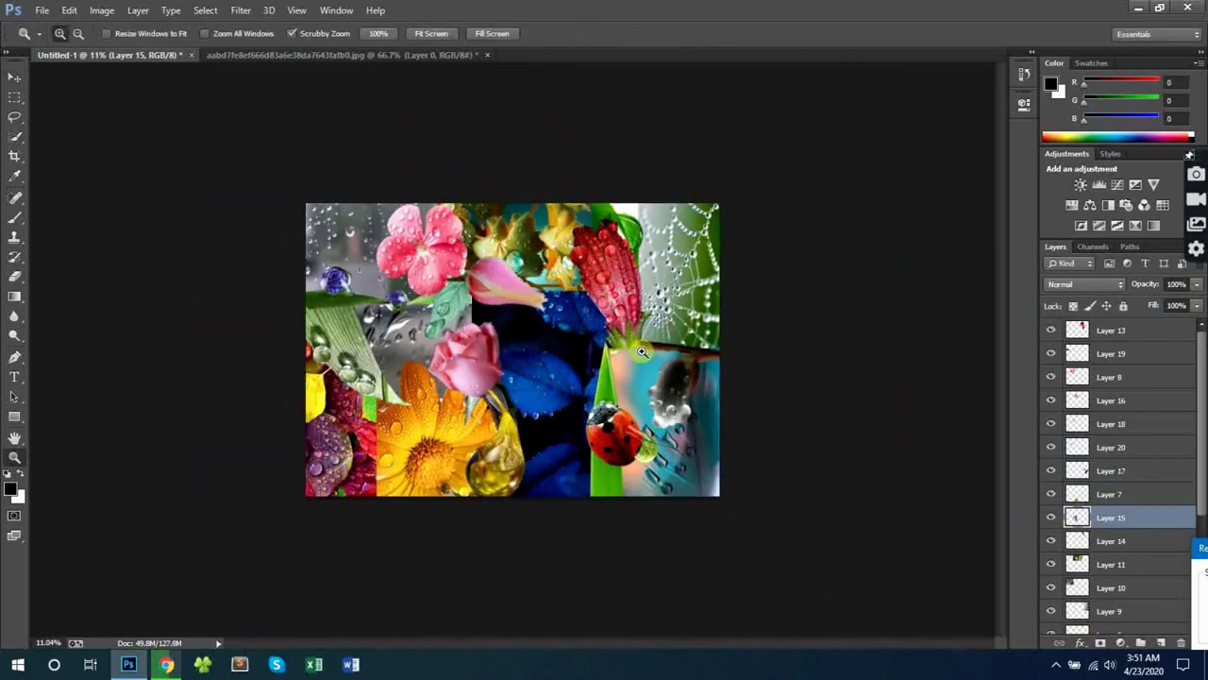
- Save the collage as a JPEG named Untitled-1.jpg in the search for theme folder
key("ctrl+shift+s")
left_click(302, 304)
left_click(213, 404)
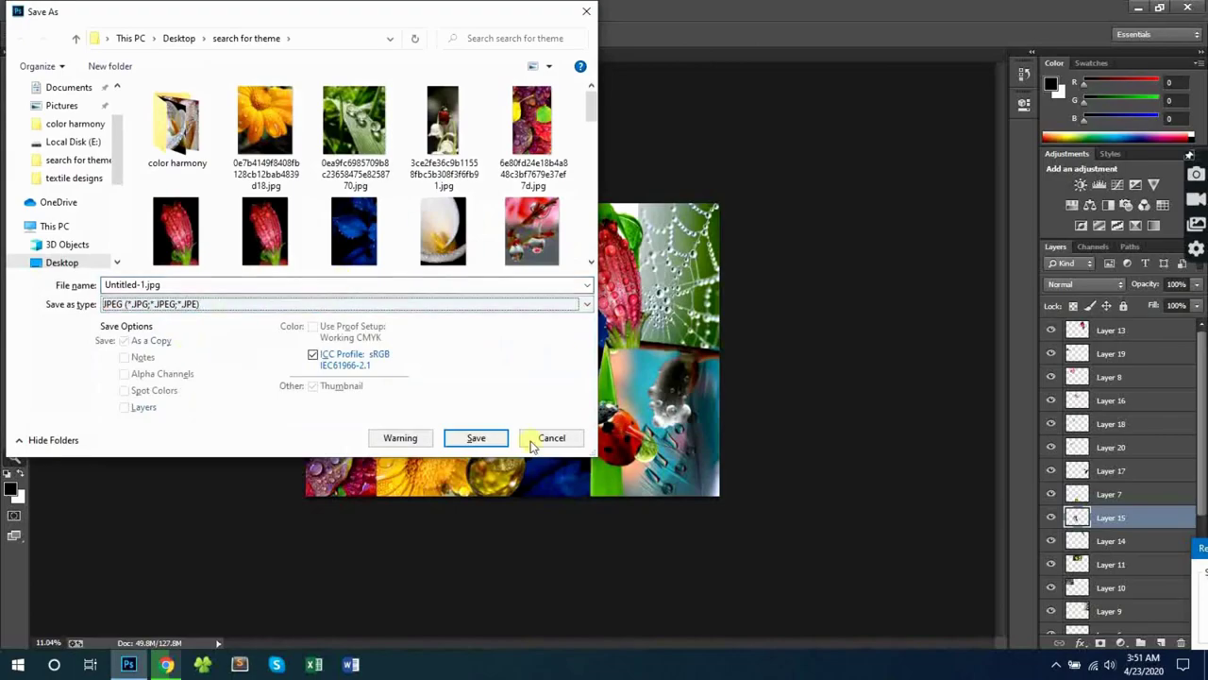
key("Return")
left_click(674, 175)
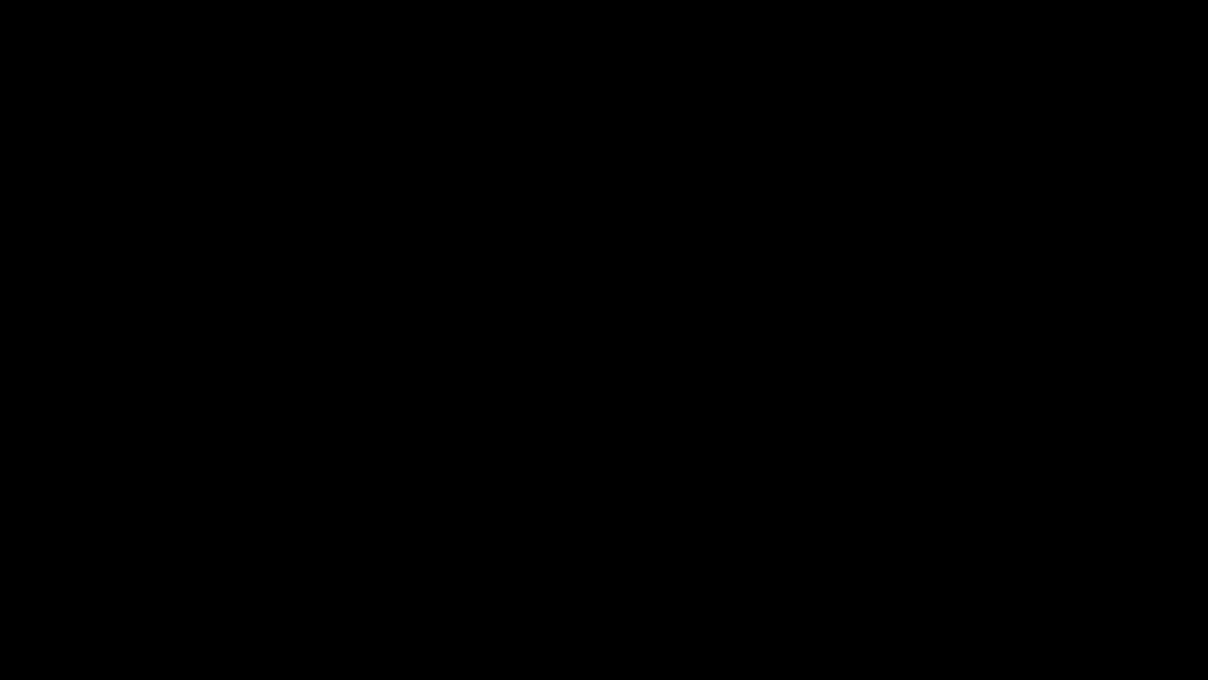